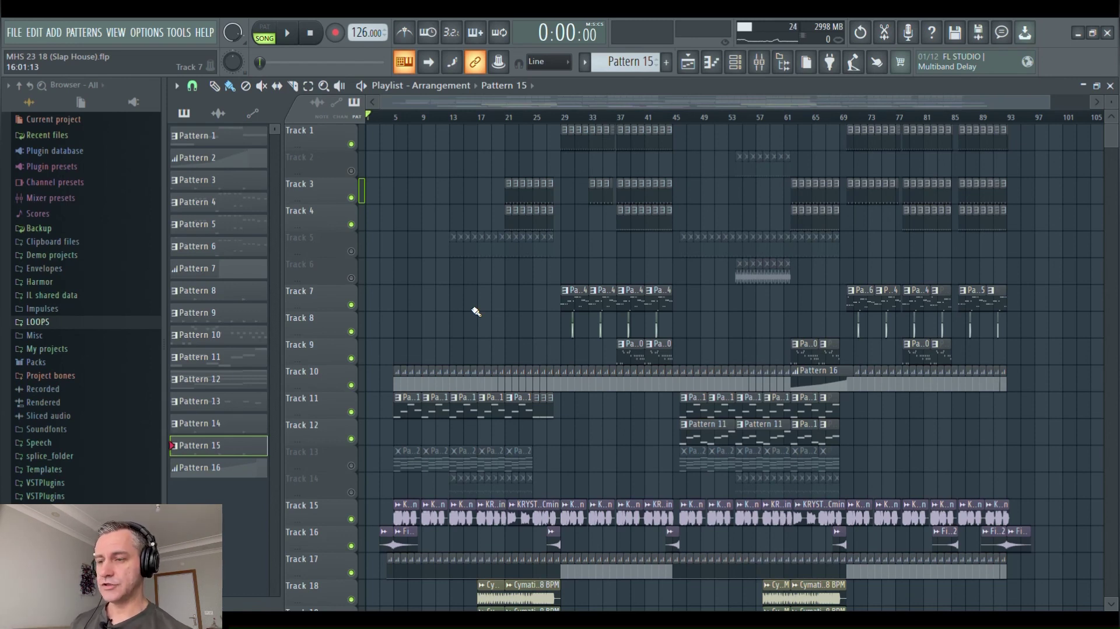
# Look over the whole arrangement in the playlist, from Track 1 down to the muted effect tracks.
pyautogui.scroll(-4, 575, 362)
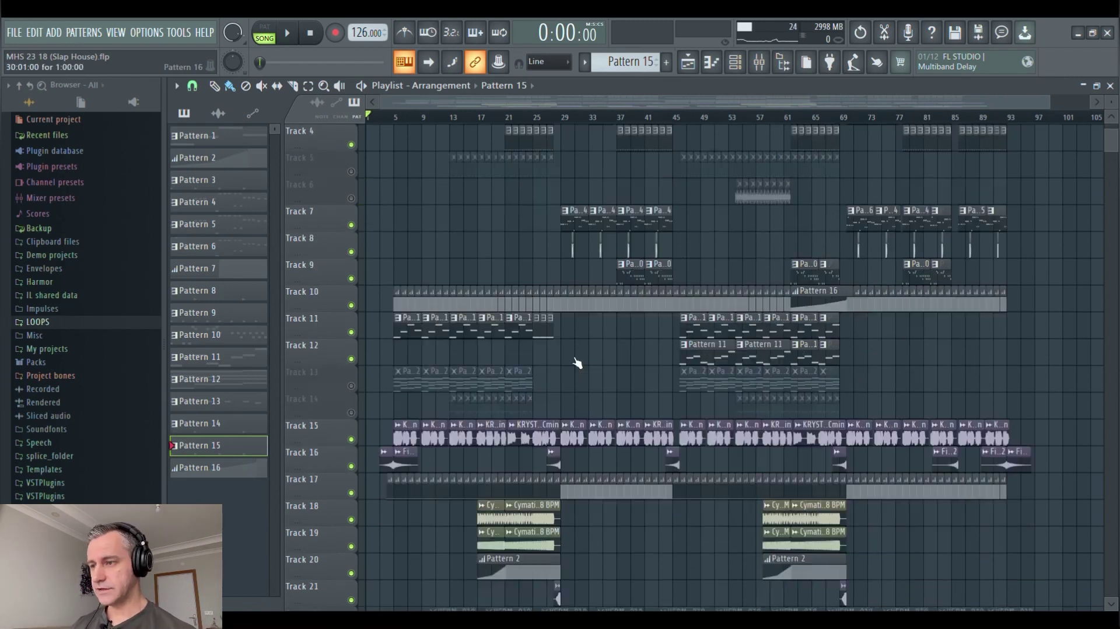
pyautogui.scroll(-1, 576, 362)
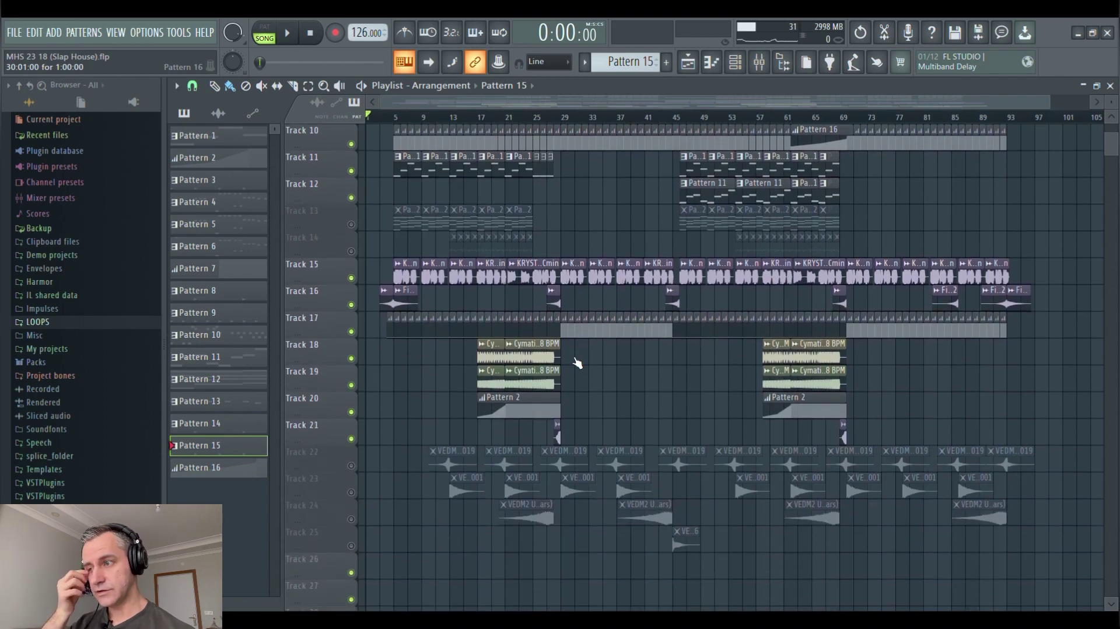
pyautogui.scroll(6, 577, 362)
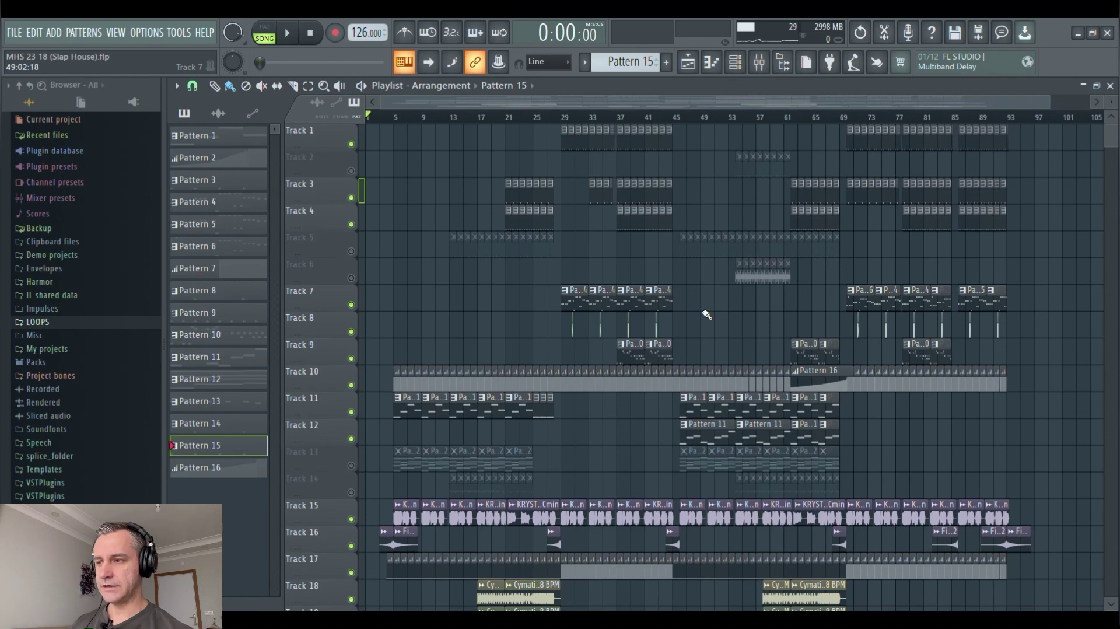
pyautogui.scroll(-3, 446, 288)
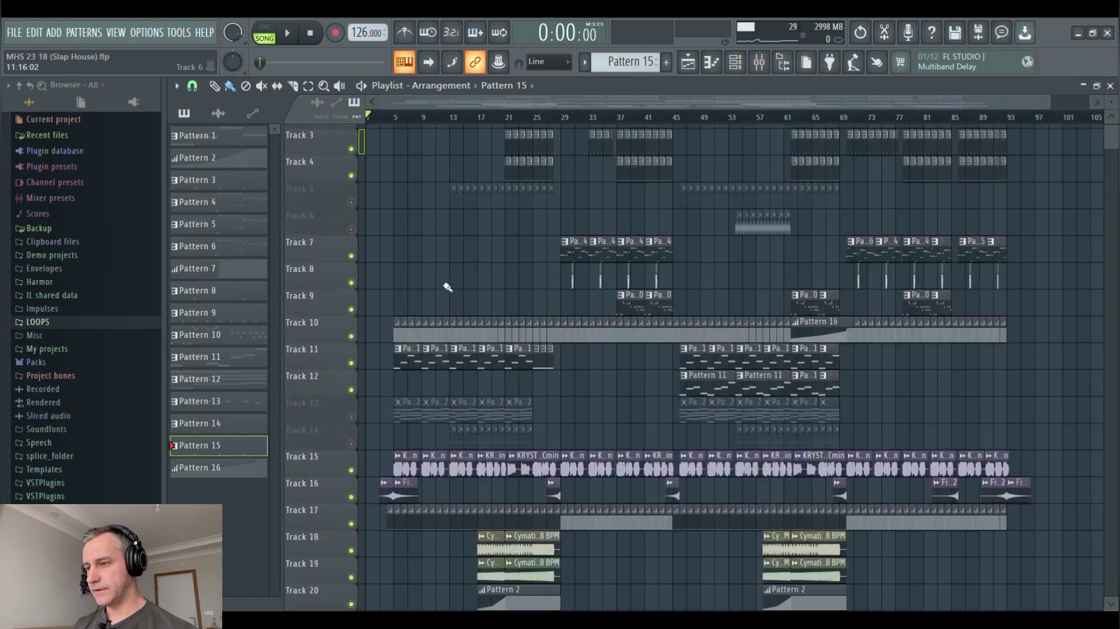
pyautogui.scroll(3, 446, 287)
pyautogui.scroll(-2, 457, 295)
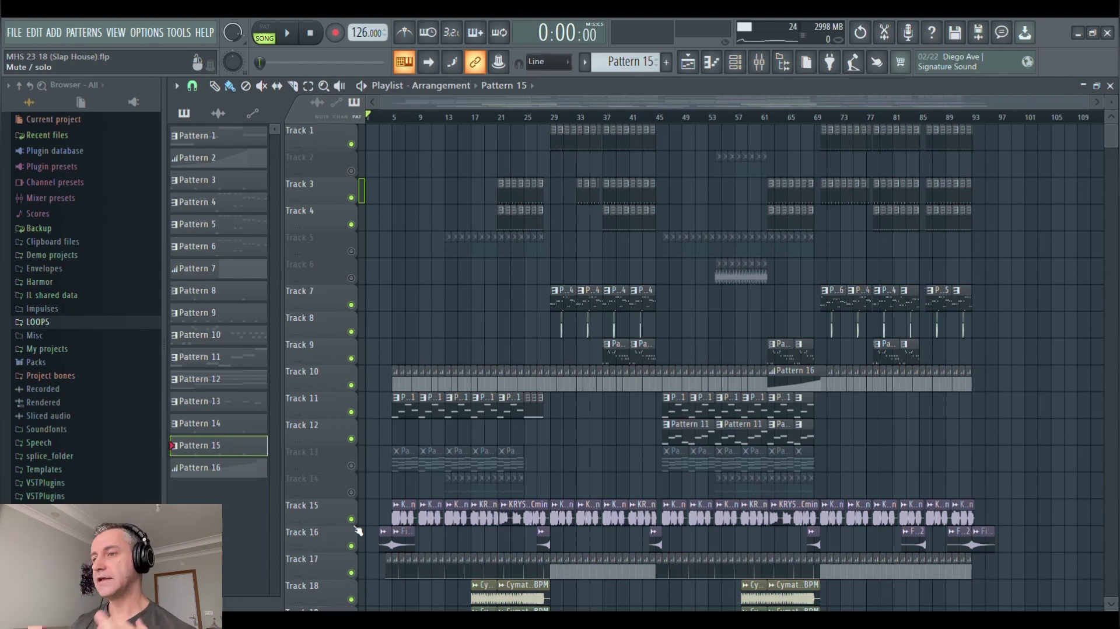
pyautogui.scroll(3, 620, 257)
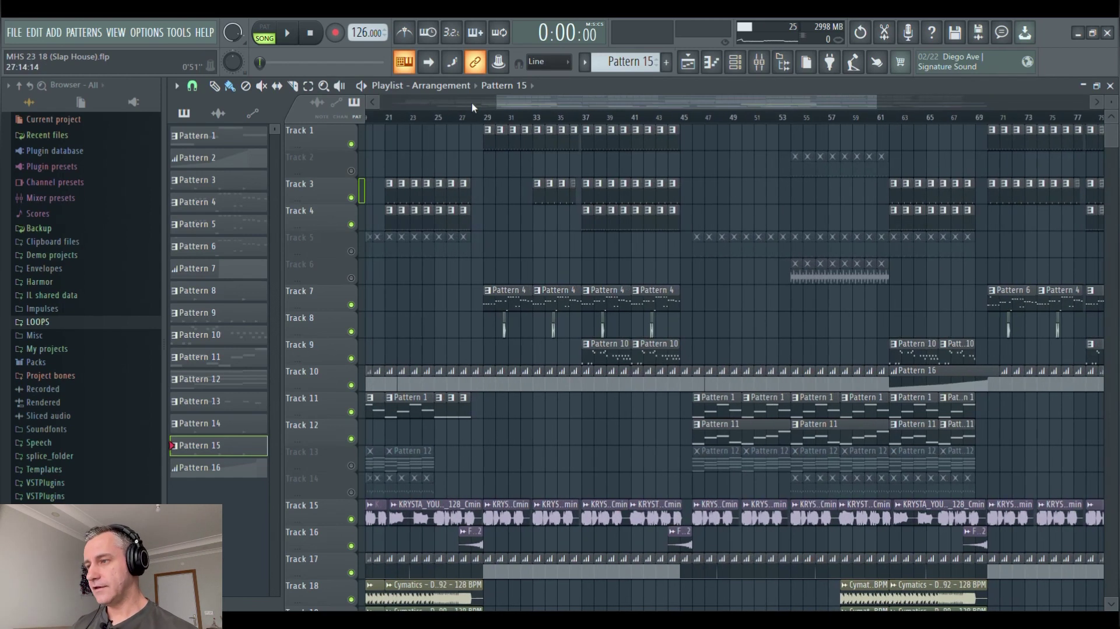
# Play the song from bar 29 and again from about bar 37 with the Track 15 vocals muted, and unmute the track.
pyautogui.click(484, 116)
pyautogui.scroll(-3, 570, 270)
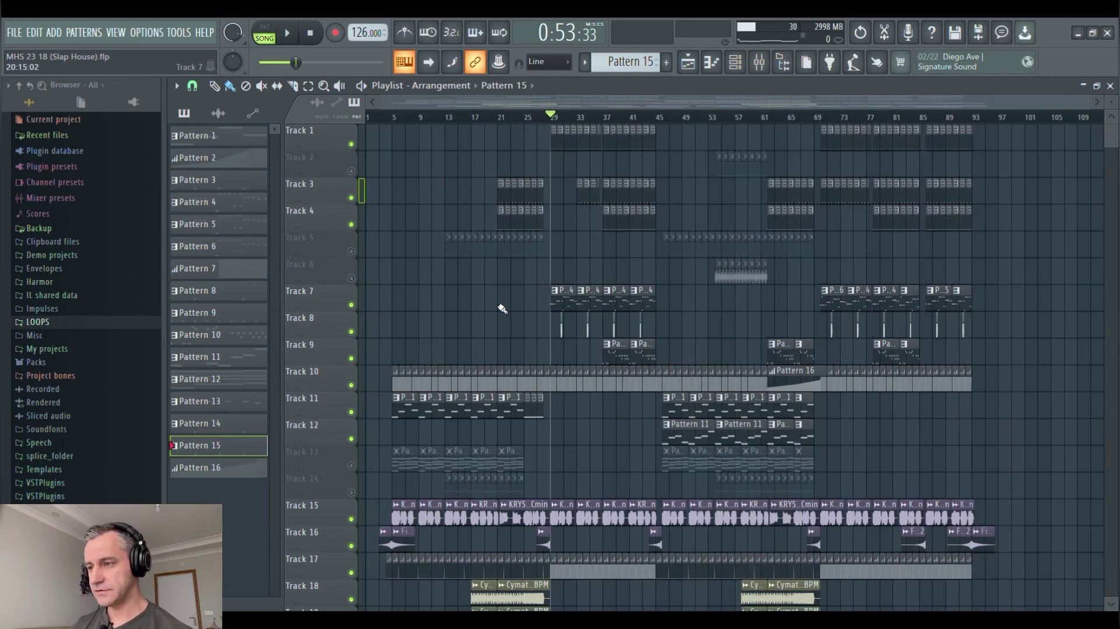
pyautogui.press('space')
pyautogui.scroll(2, 502, 308)
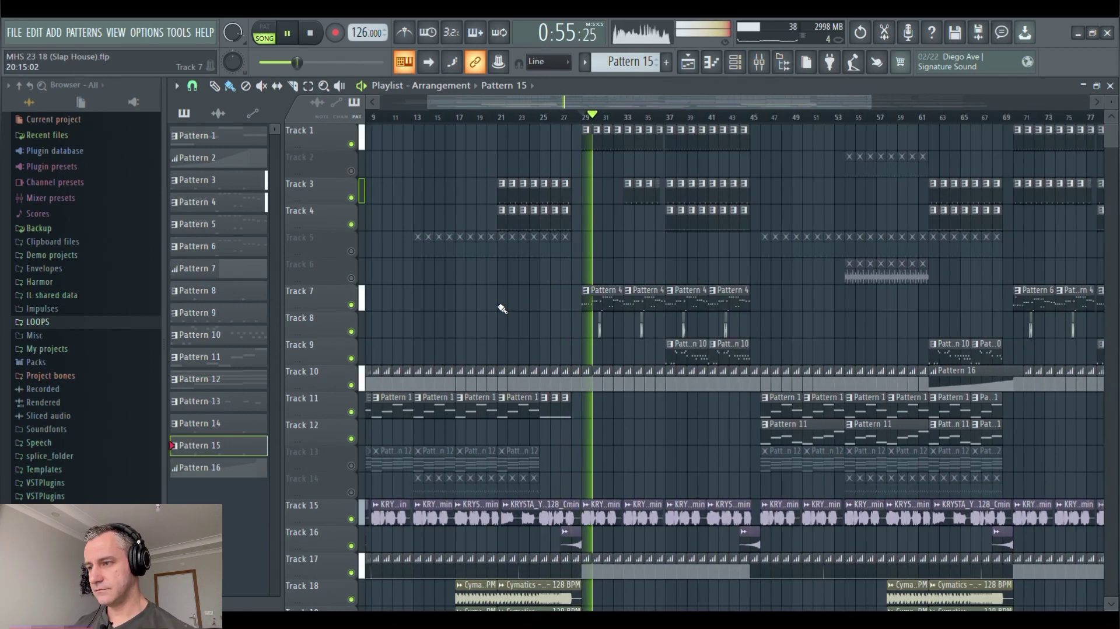
pyautogui.scroll(-1, 503, 308)
pyautogui.click(352, 518)
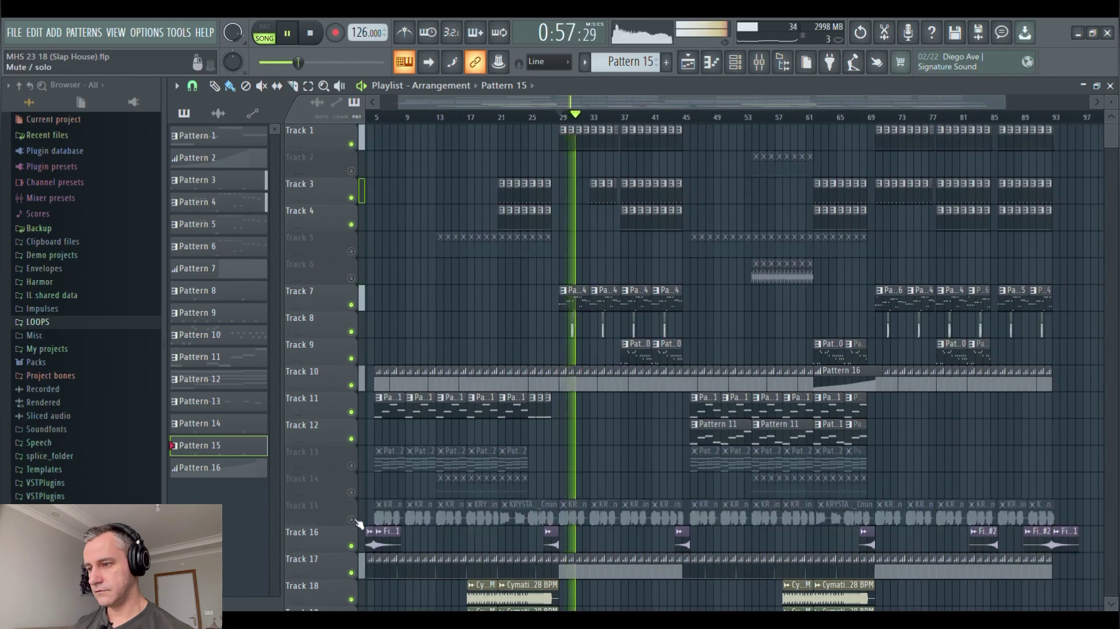
pyautogui.click(625, 107)
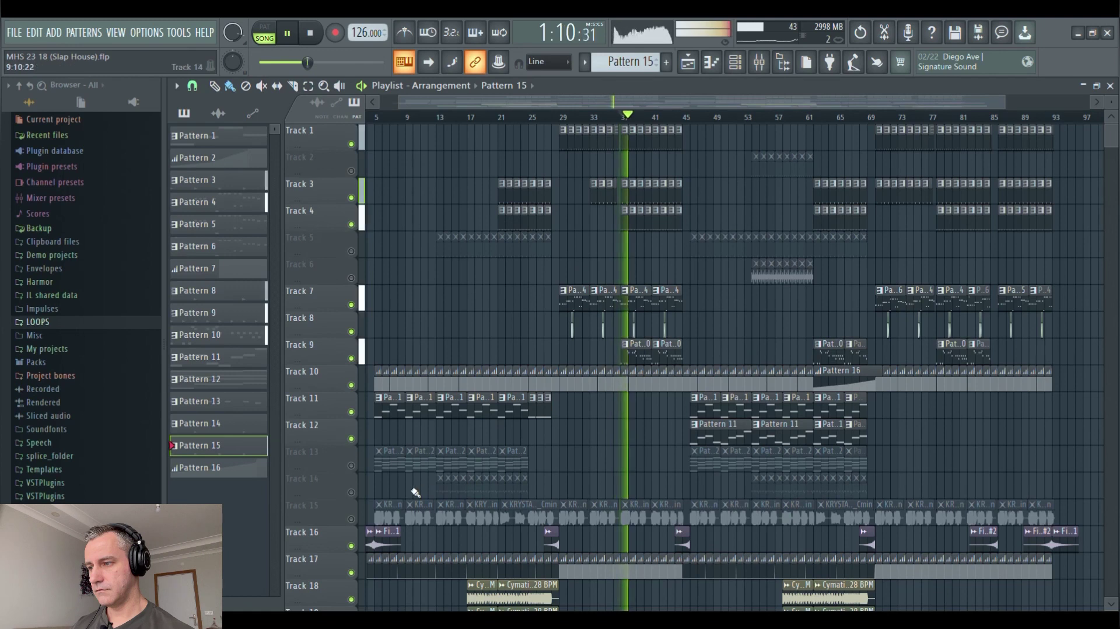
pyautogui.press('space')
pyautogui.click(351, 518)
# Play Pattern 3 on its own, shrinking the channel rack to uncover the s(M)exoscope waveform display.
pyautogui.scroll(-1, 636, 447)
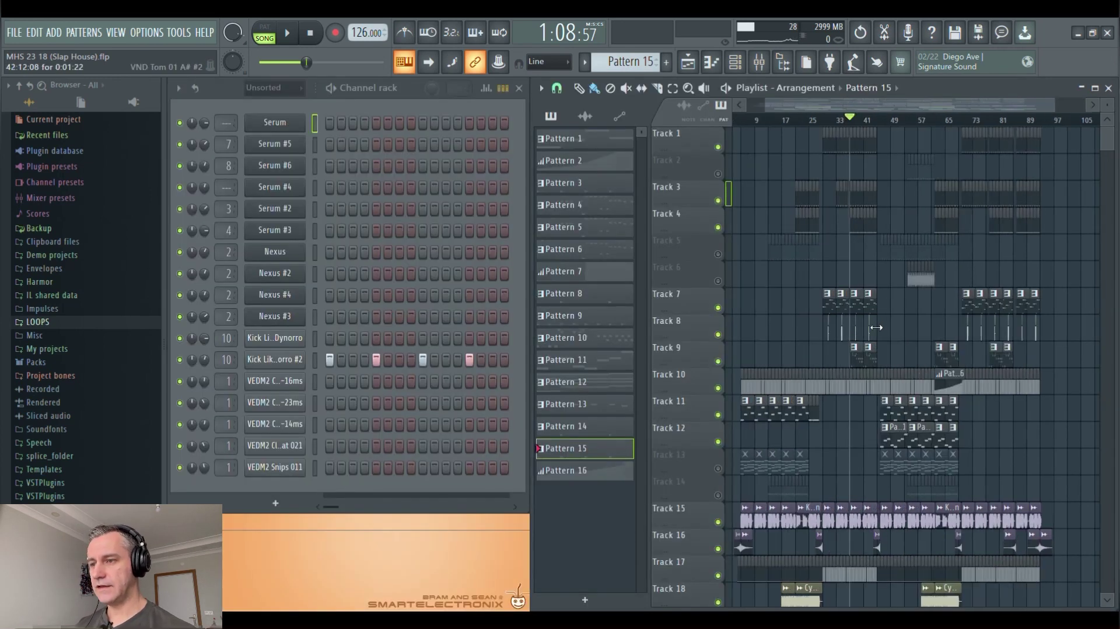
pyautogui.keyDown('ctrl'); pyautogui.scroll(5, 876, 327); pyautogui.keyUp('ctrl')
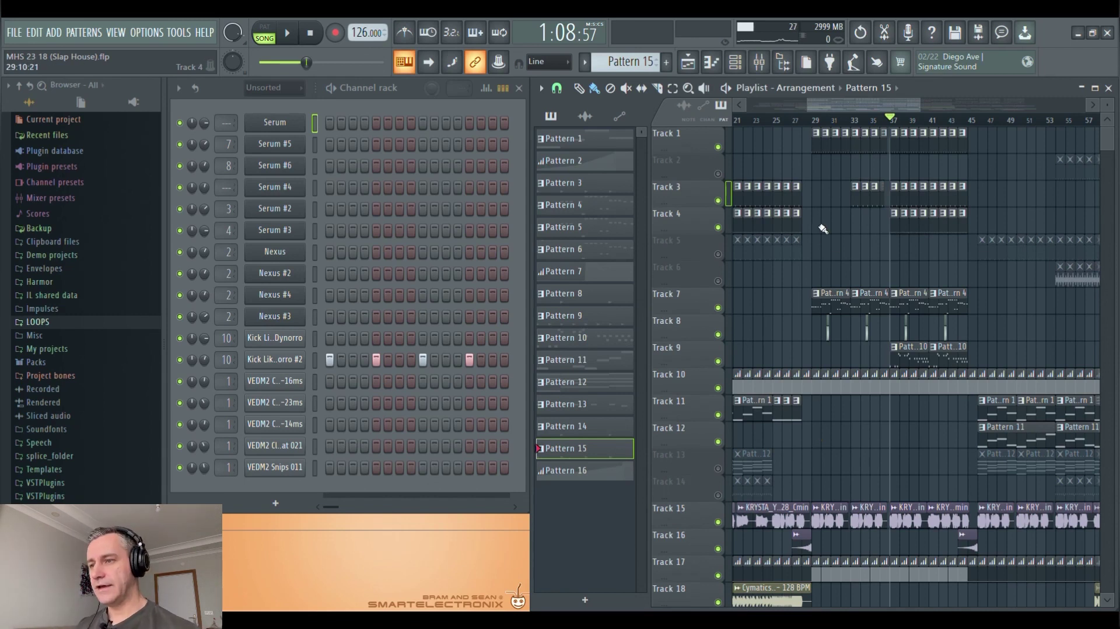
pyautogui.press('3')
pyautogui.press('l')
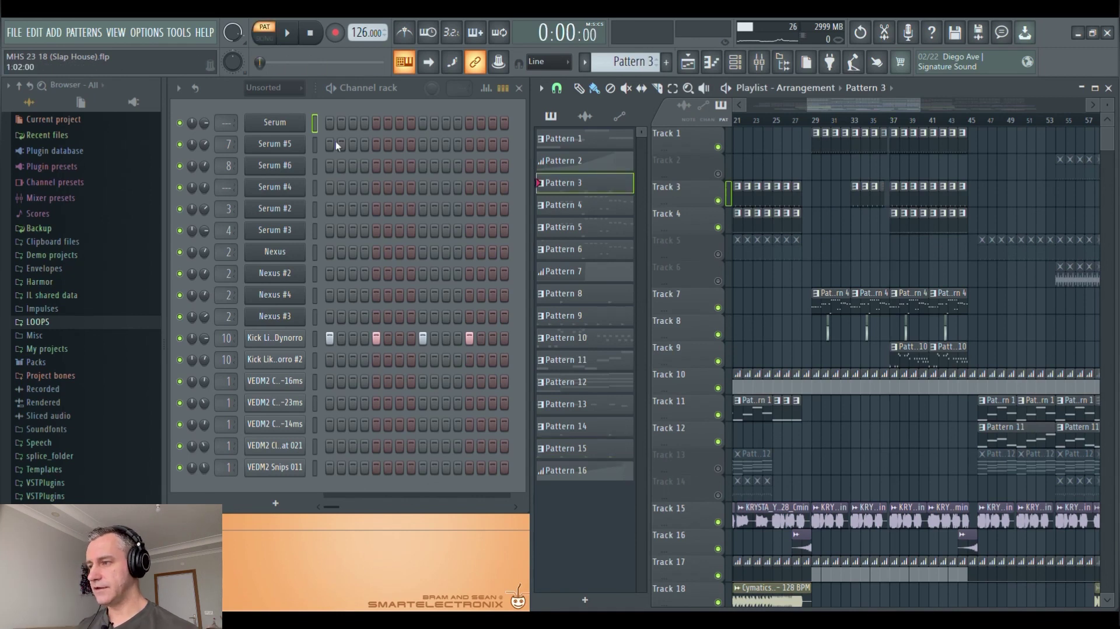
pyautogui.press('space')
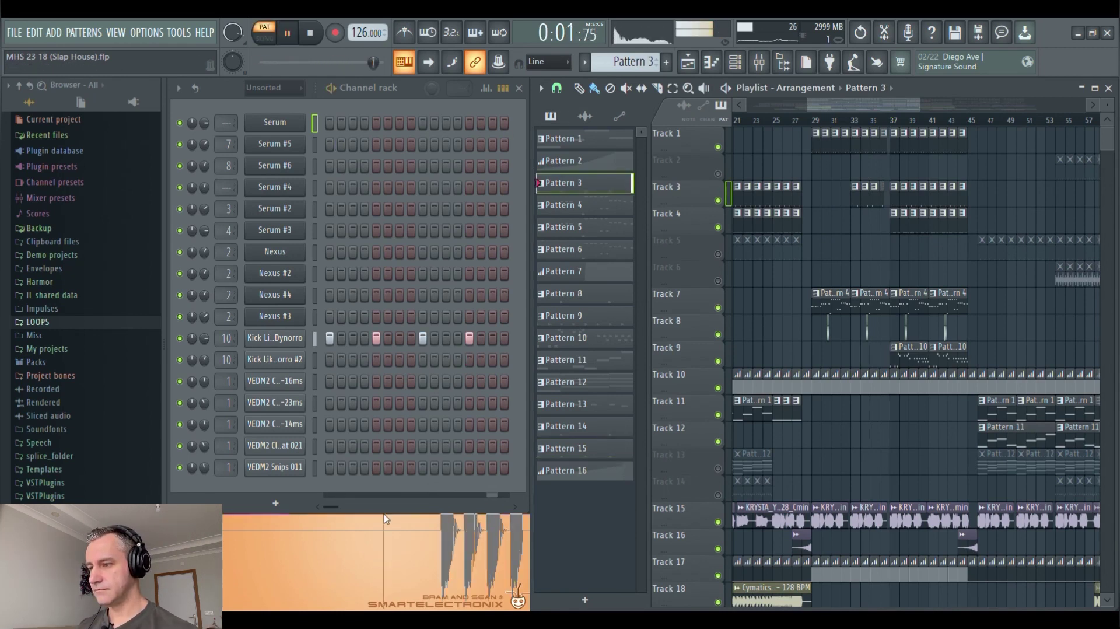
pyautogui.moveTo(383, 515); pyautogui.dragTo(390, 427)
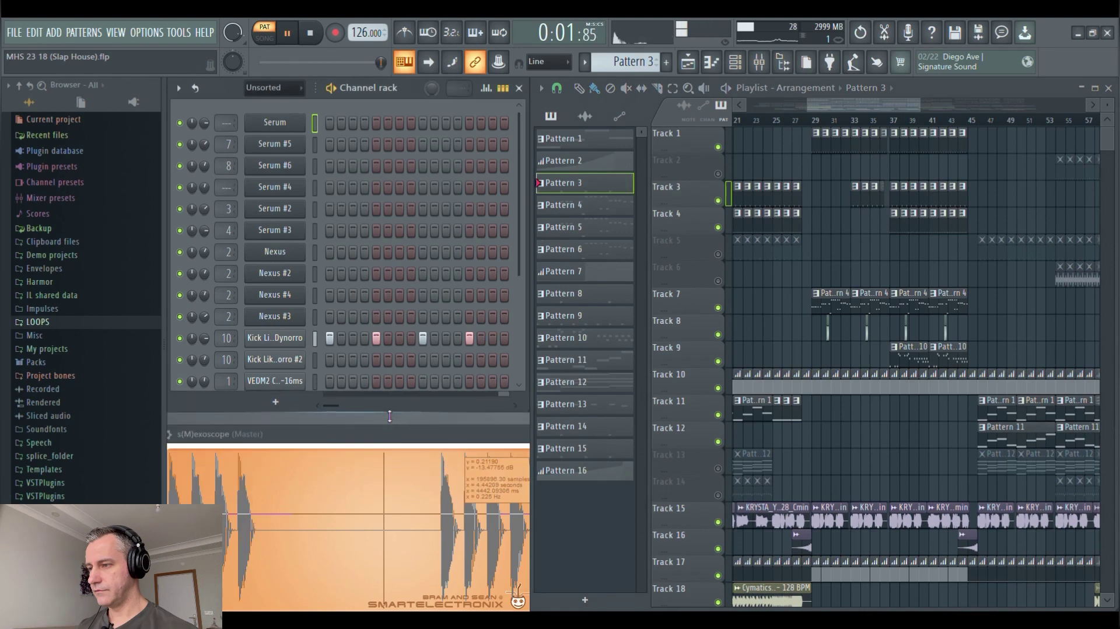
pyautogui.press('space')
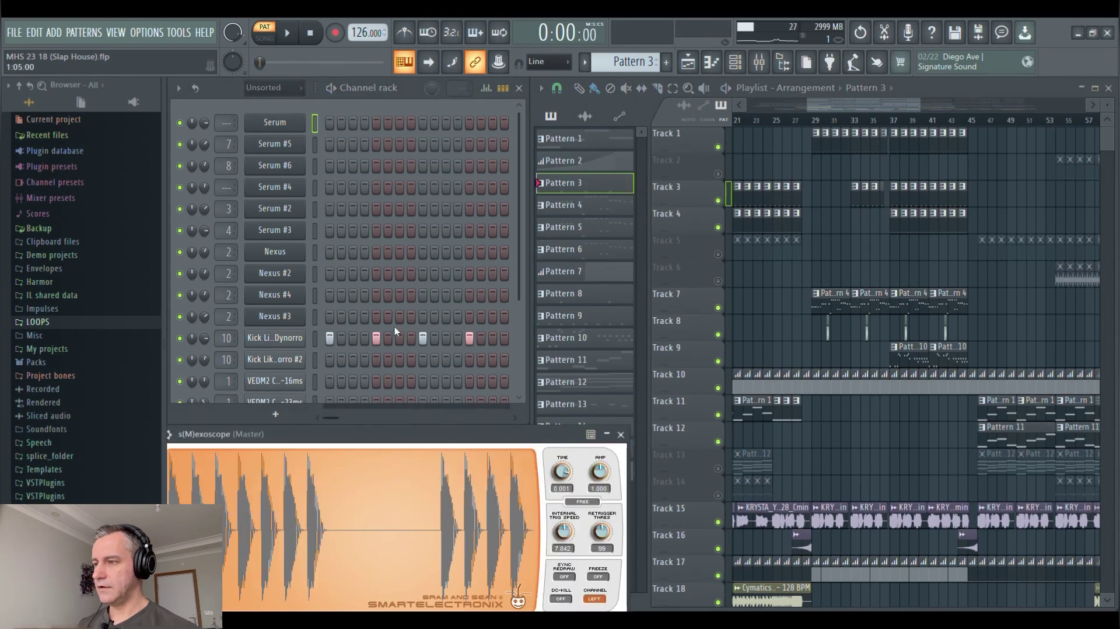
# Examine the Kick Like Dynorro channel's sample waveform and open the Fruity Compressor on its mixer track, Insert 10.
pyautogui.click(287, 344)
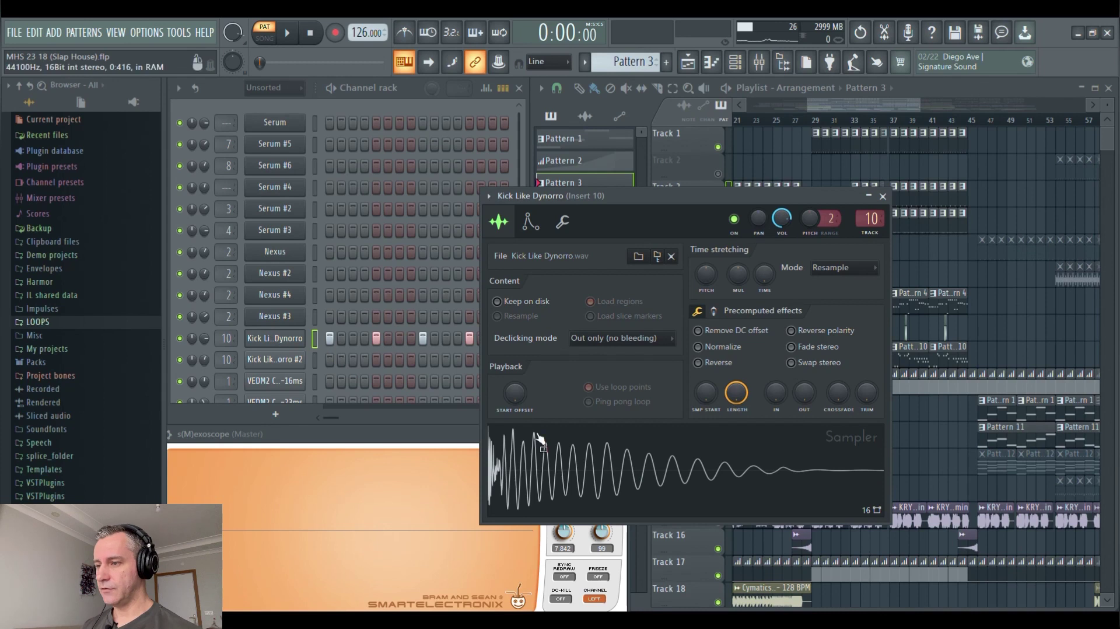
pyautogui.click(292, 344)
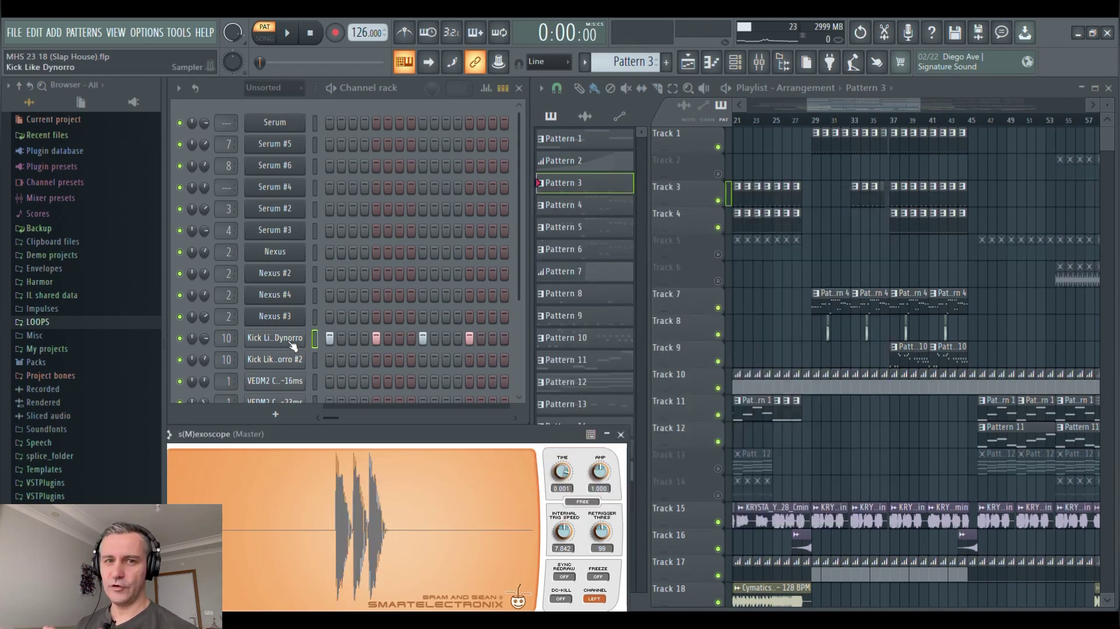
pyautogui.click(759, 65)
pyautogui.click(410, 290)
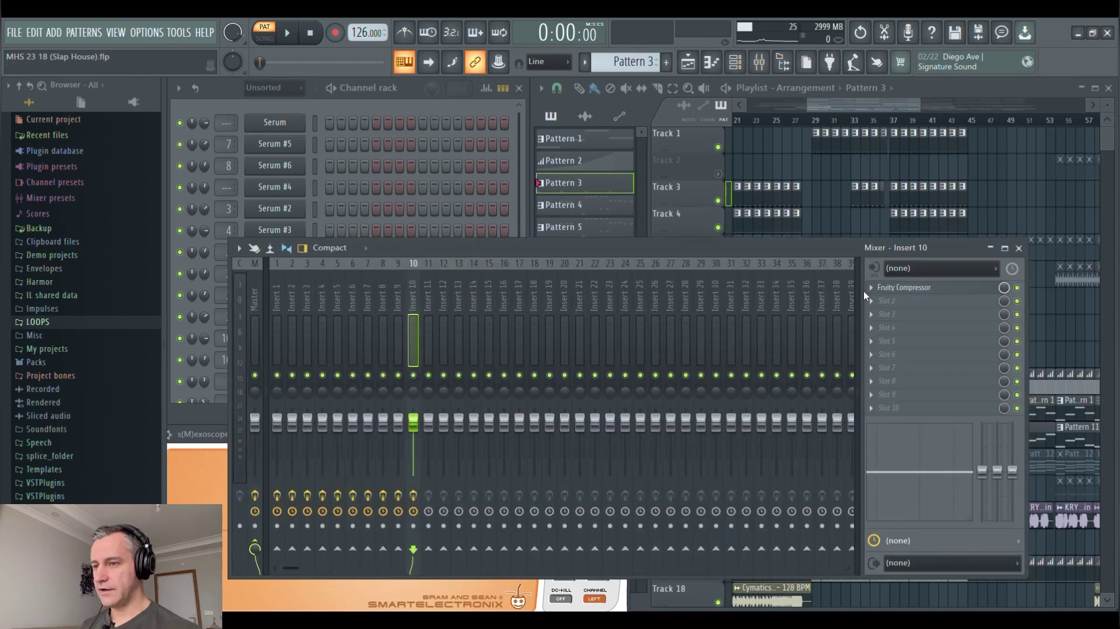
pyautogui.click(887, 287)
pyautogui.click(1018, 248)
# Play the kick pattern with the Fruity Compressor active and bypassed to compare the waveforms, and close the compressor.
pyautogui.press('space')
pyautogui.moveTo(571, 267); pyautogui.dragTo(610, 230)
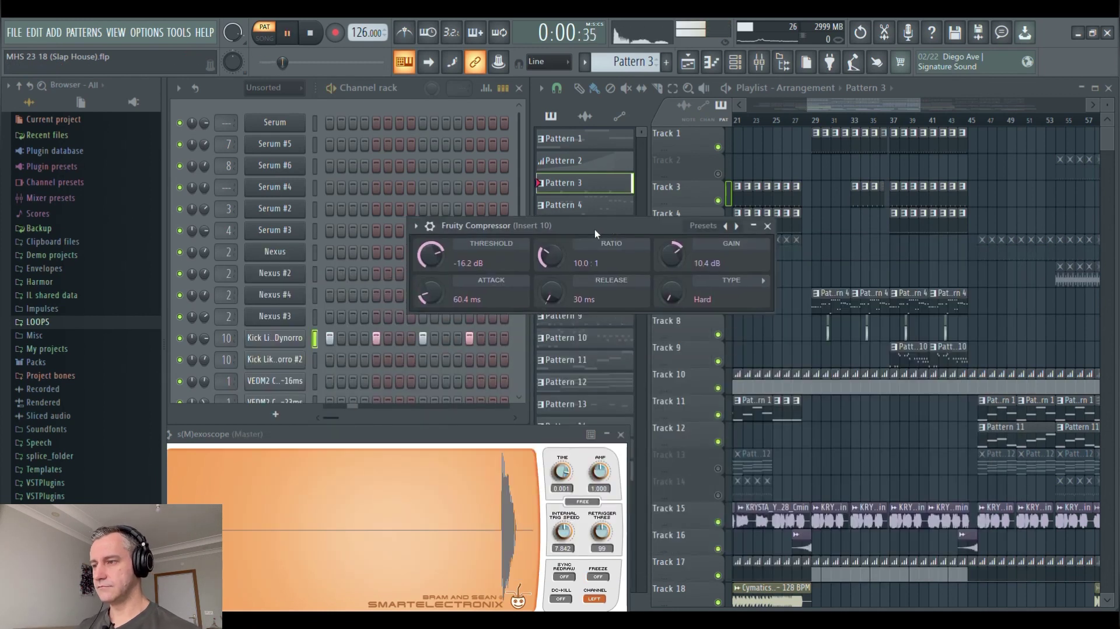
pyautogui.click(416, 225)
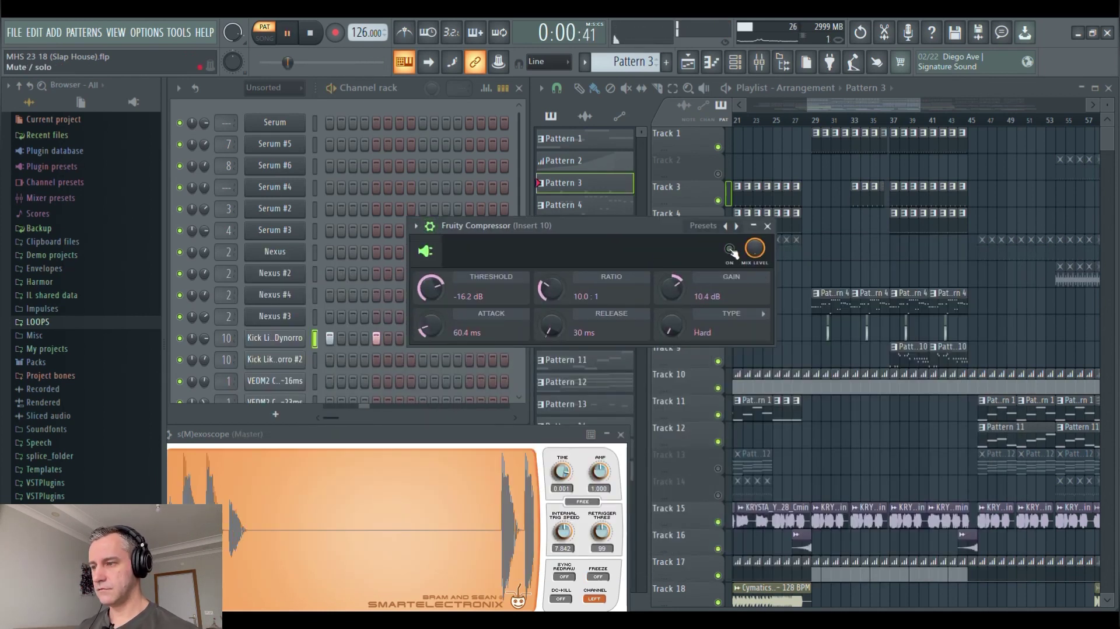
pyautogui.moveTo(523, 233); pyautogui.dragTo(495, 216)
pyautogui.press('space')
pyautogui.click(738, 214)
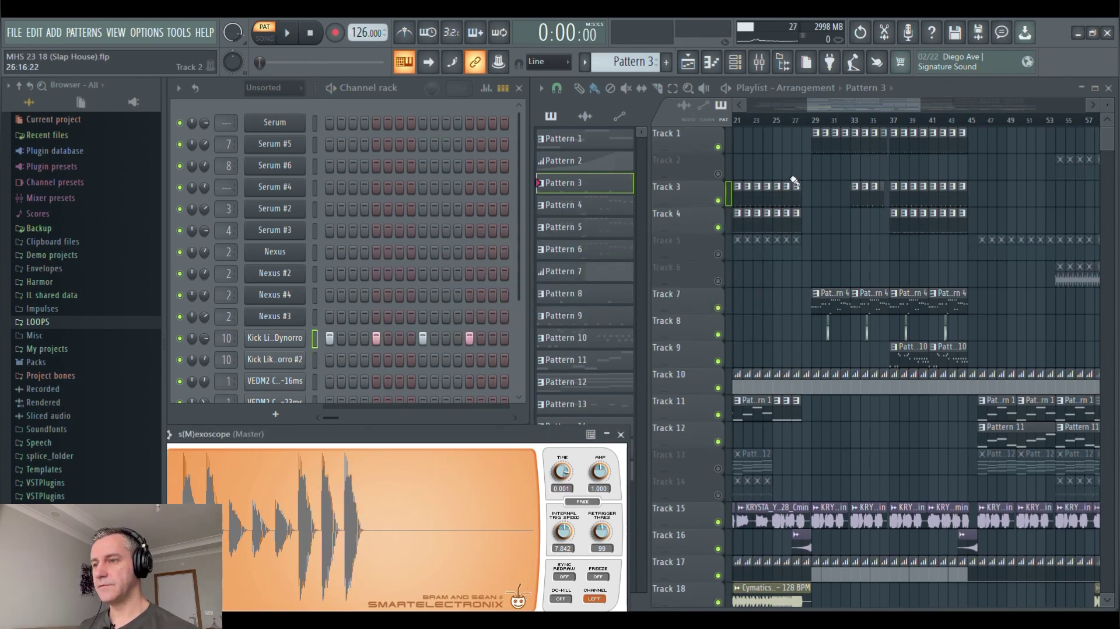
# Select the Pattern 8 clip at bar 21 on Track 3 and play that pattern alone.
pyautogui.scroll(-2, 764, 181)
pyautogui.click(760, 190)
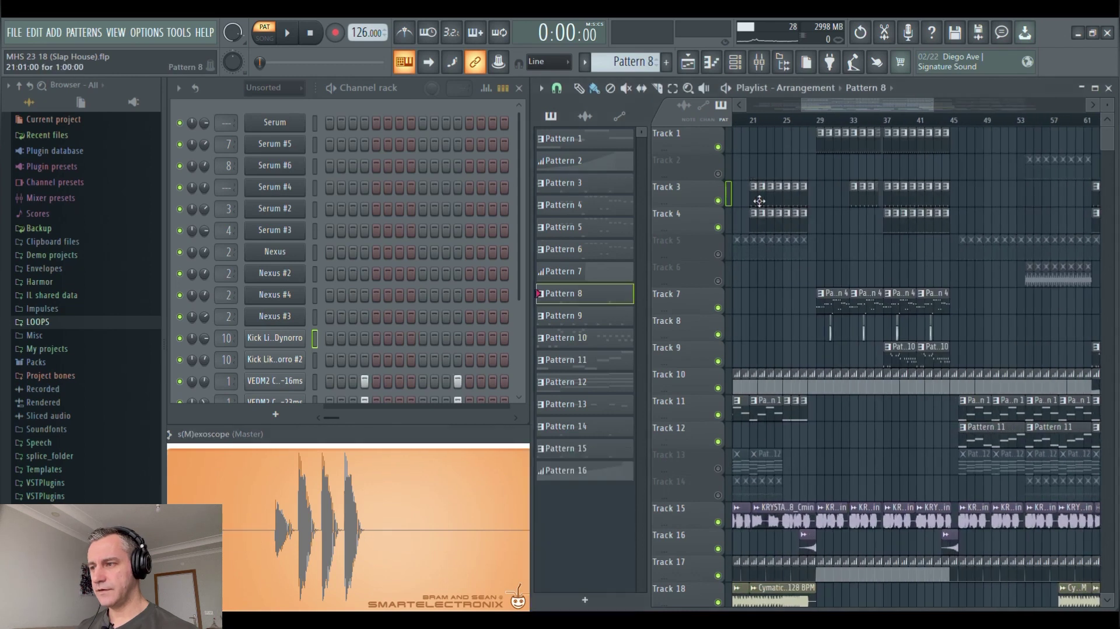
pyautogui.click(286, 35)
pyautogui.scroll(-4, 223, 325)
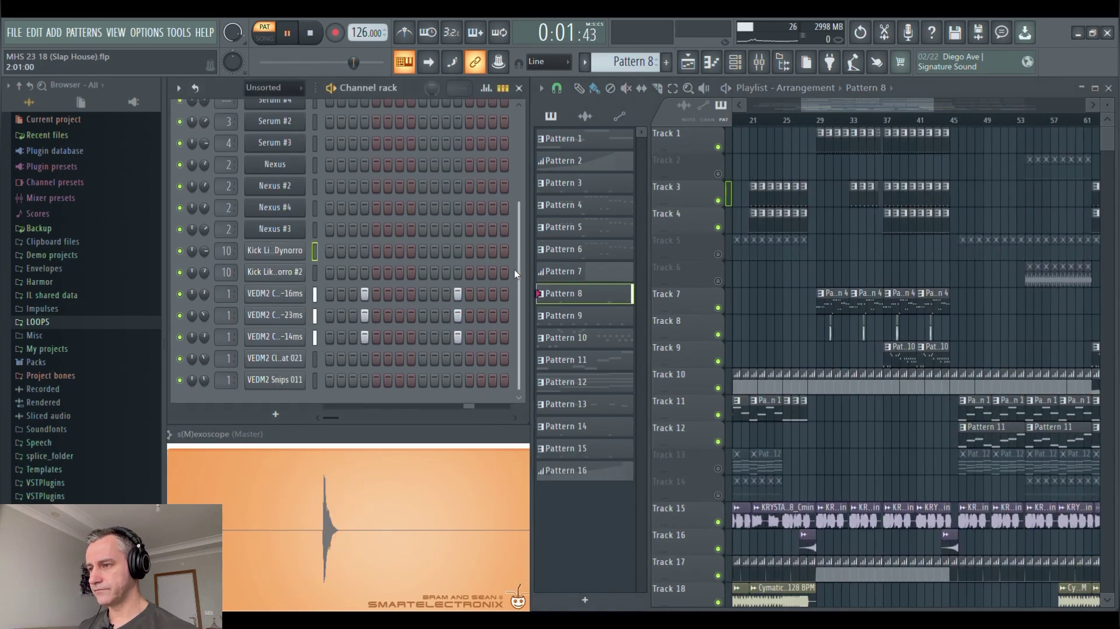
# Audition the three layered VEDM2 channels of Pattern 8 individually by muting the others, unmute them all, and stop playback.
pyautogui.click(179, 335)
pyautogui.click(179, 314)
pyautogui.click(179, 291)
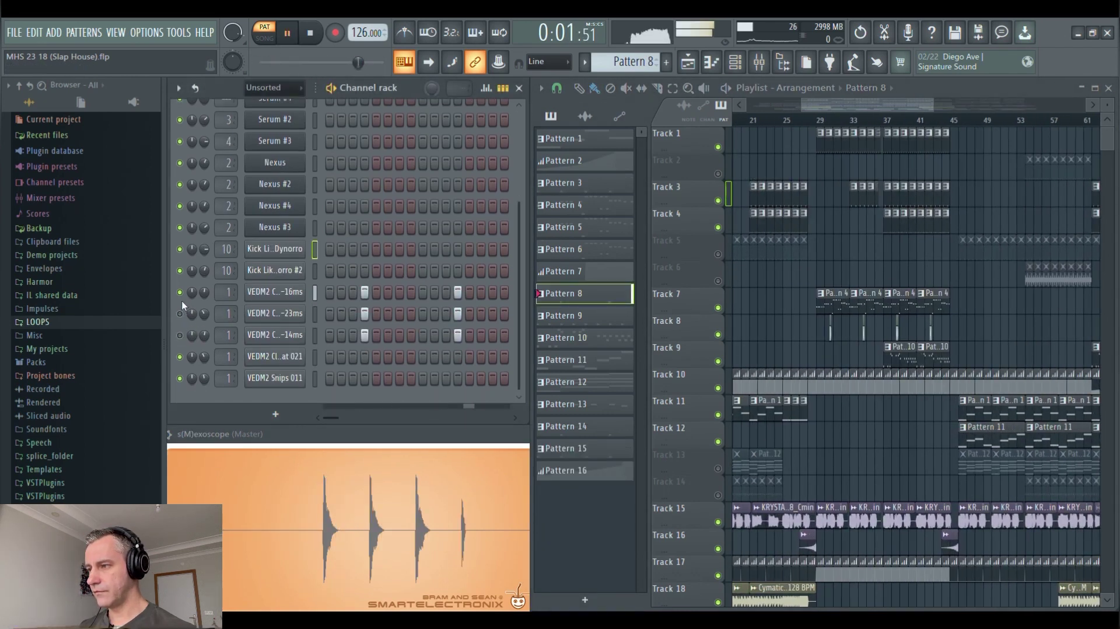
pyautogui.click(179, 335)
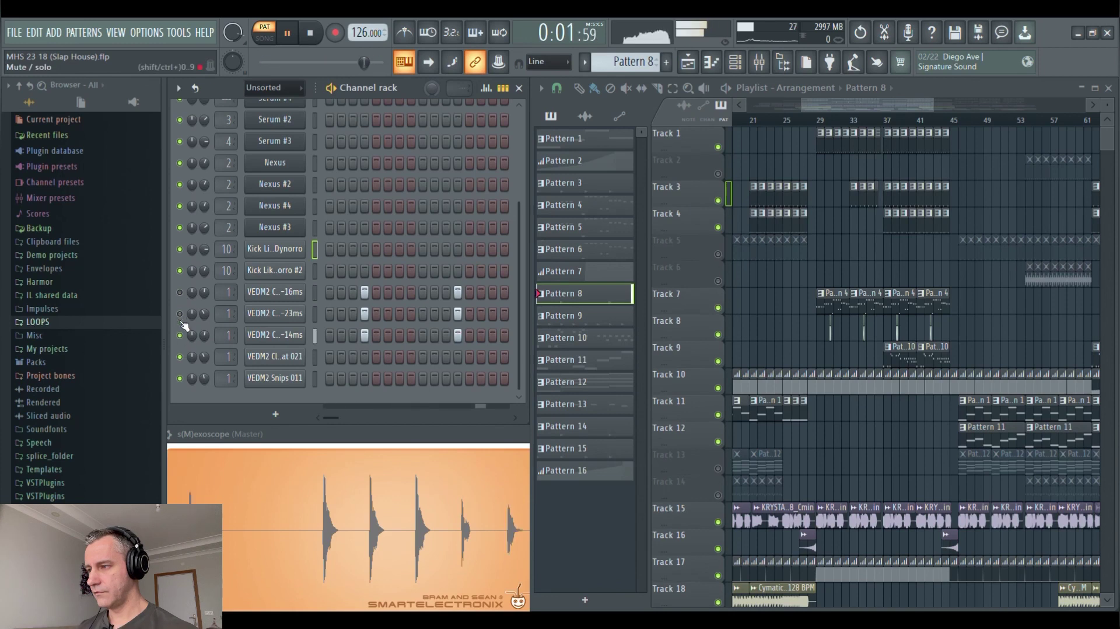
pyautogui.click(179, 313)
pyautogui.click(179, 292)
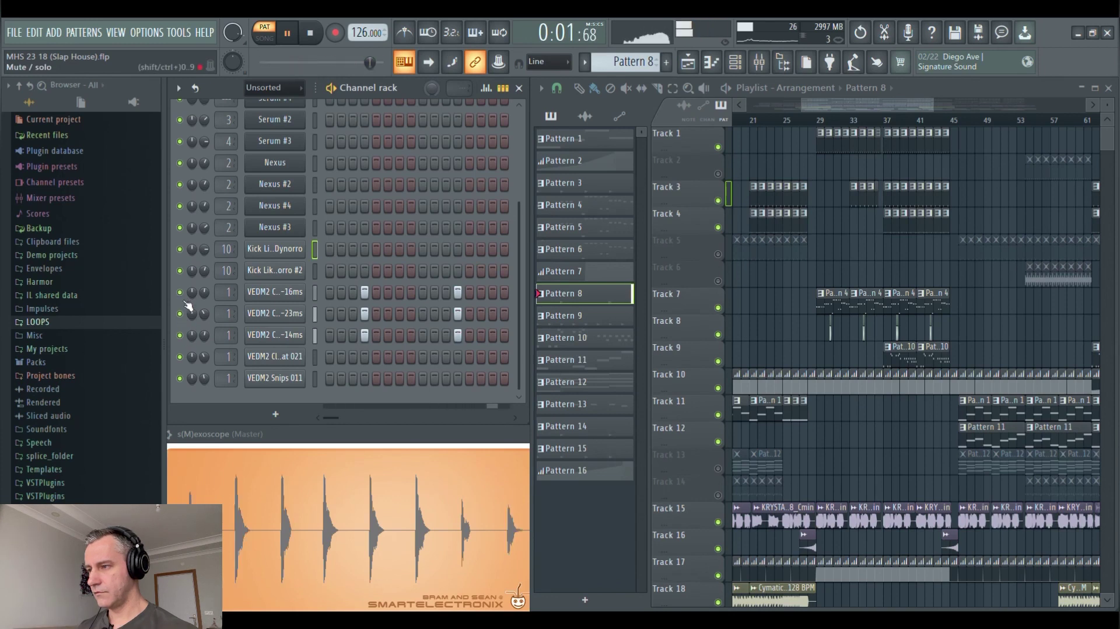
pyautogui.press('space')
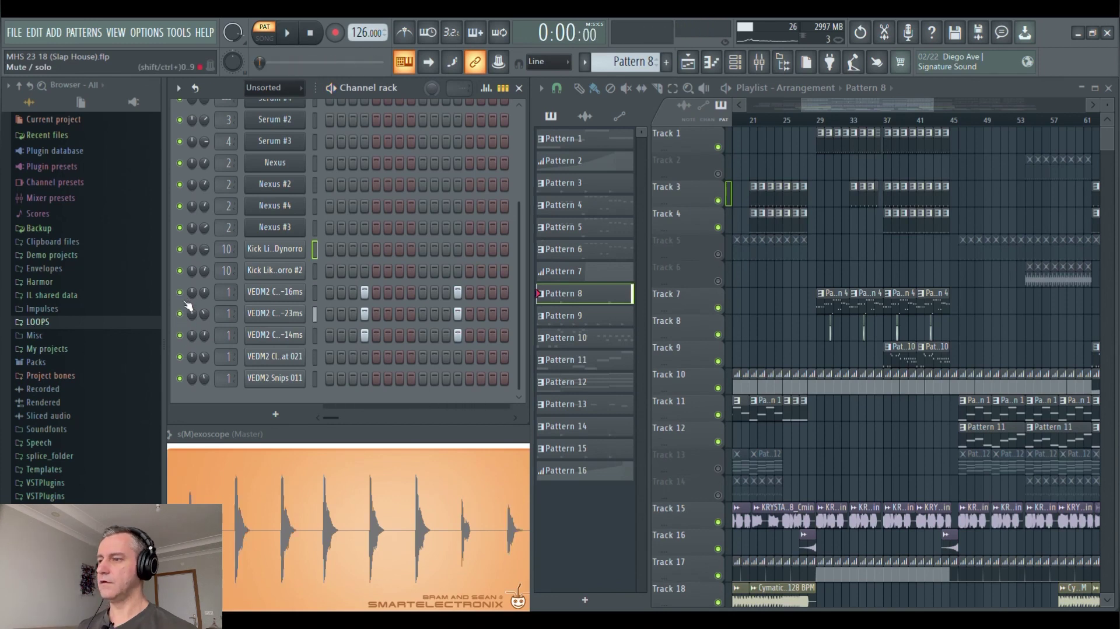
# Examine the Fruity parametric EQ 2 and CamelCrusher settings on mixer Insert 1, and close both effects.
pyautogui.click(759, 61)
pyautogui.click(276, 292)
pyautogui.click(921, 287)
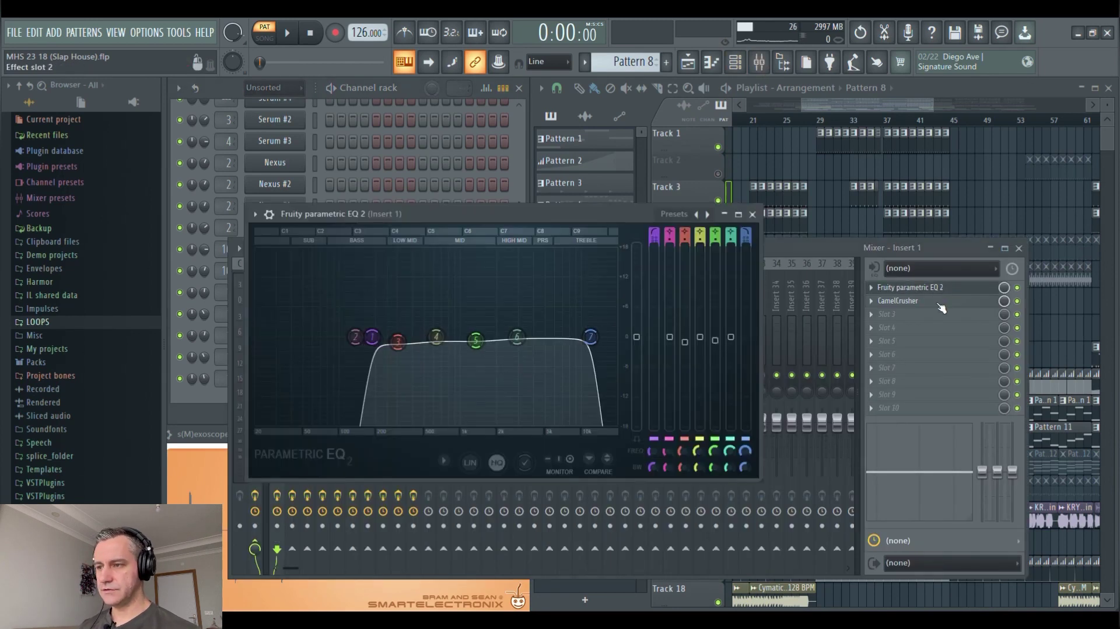
pyautogui.click(933, 300)
pyautogui.click(1018, 248)
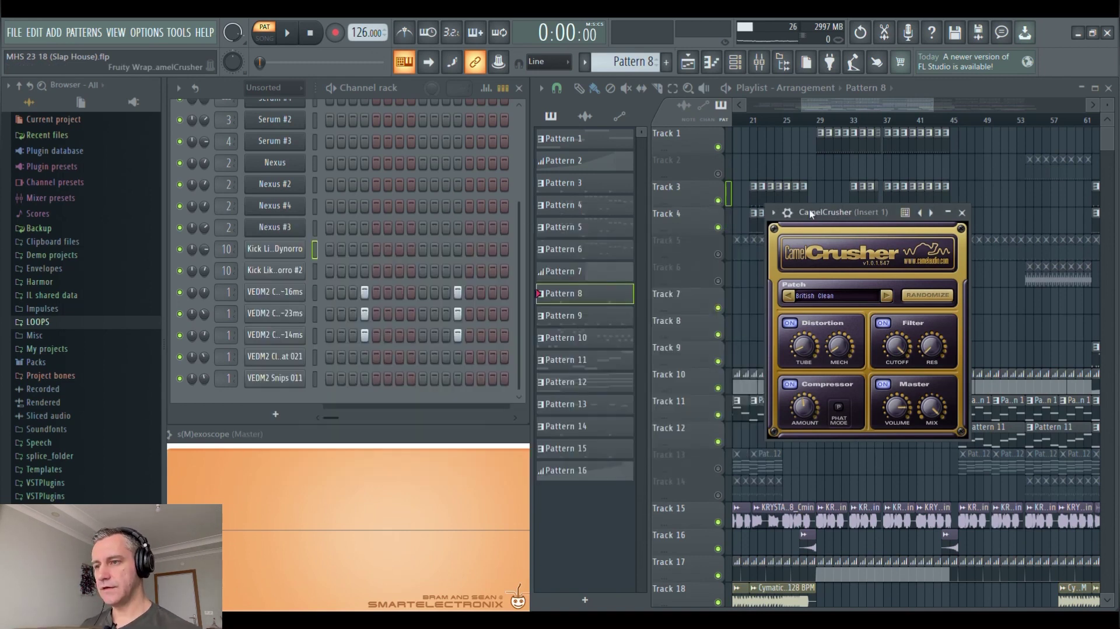
pyautogui.moveTo(779, 245); pyautogui.dragTo(572, 227)
pyautogui.click(756, 195)
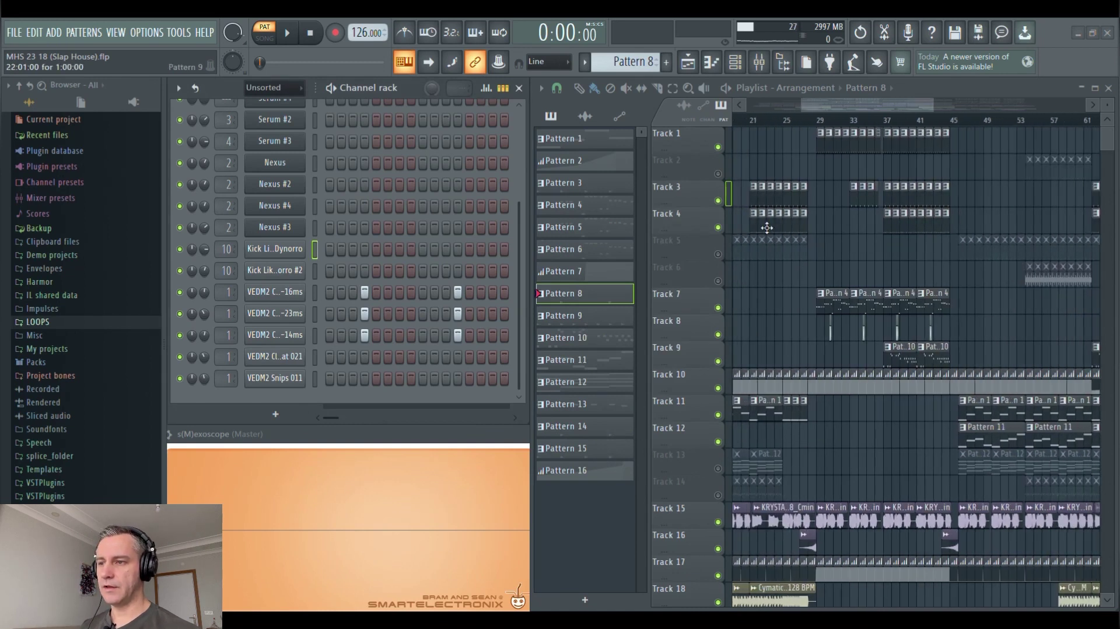
# Switch to Pattern 9 and check the settings of its VEDM2 Closed Hihat 021 channel.
pyautogui.click(578, 315)
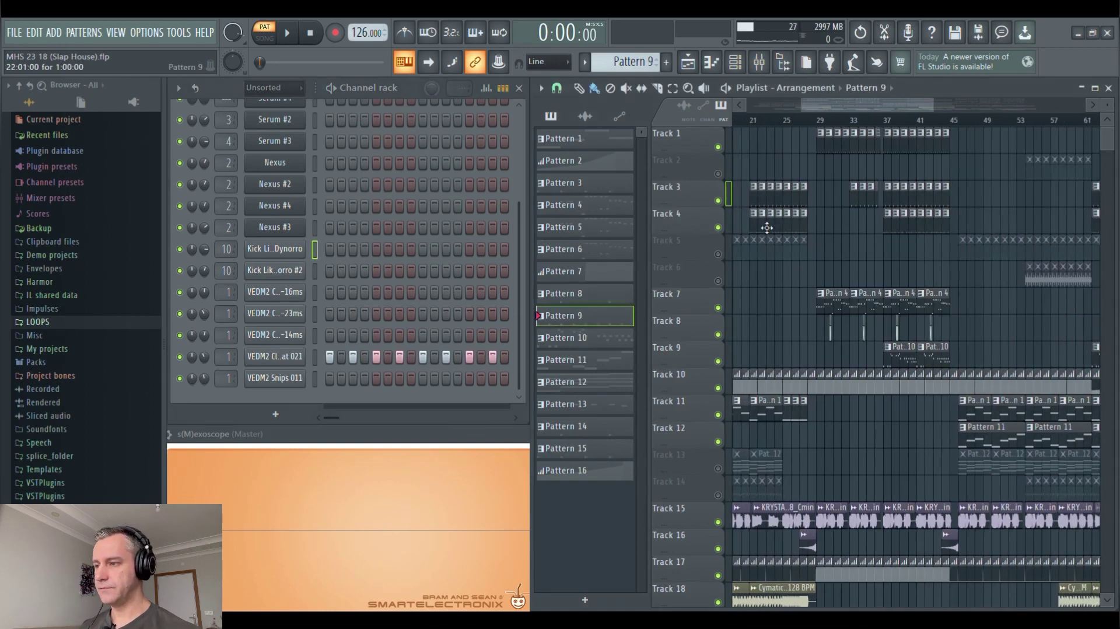
pyautogui.click(271, 359)
pyautogui.click(273, 361)
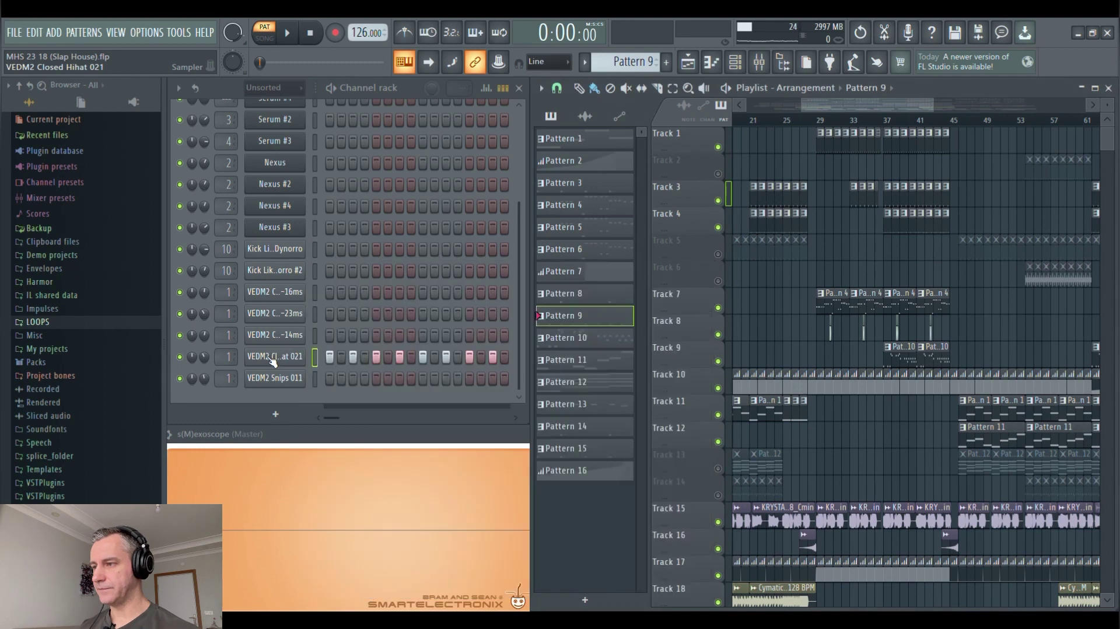
# Play Pattern 9 and examine the closed hi-hat's notes and velocities in the piano roll.
pyautogui.press('space')
pyautogui.press('F7')
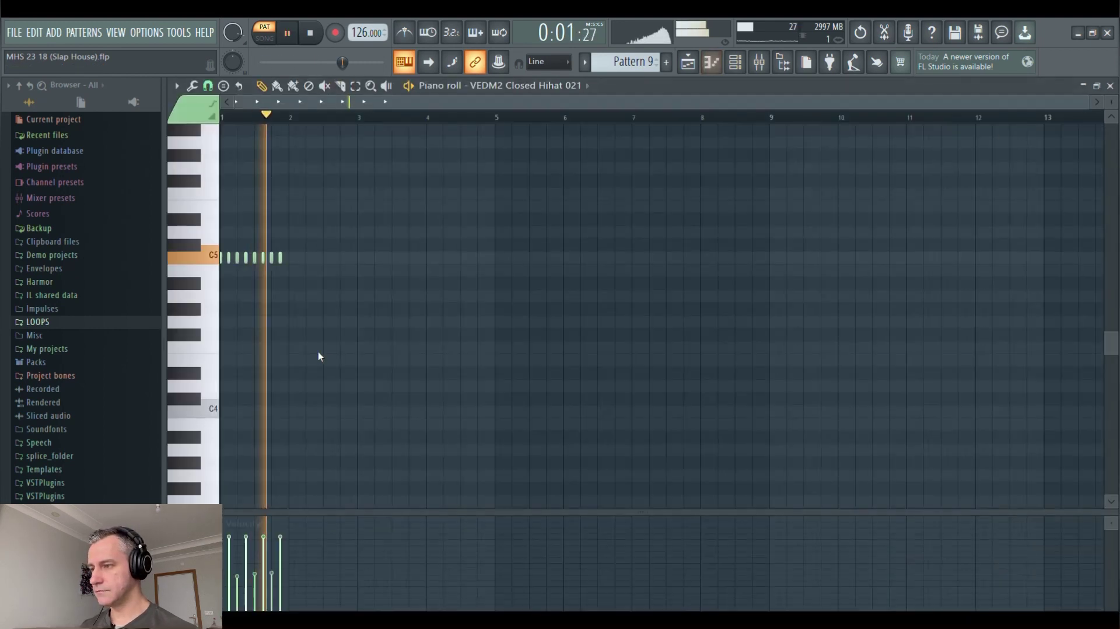
pyautogui.scroll(2, 266, 345)
pyautogui.press('space')
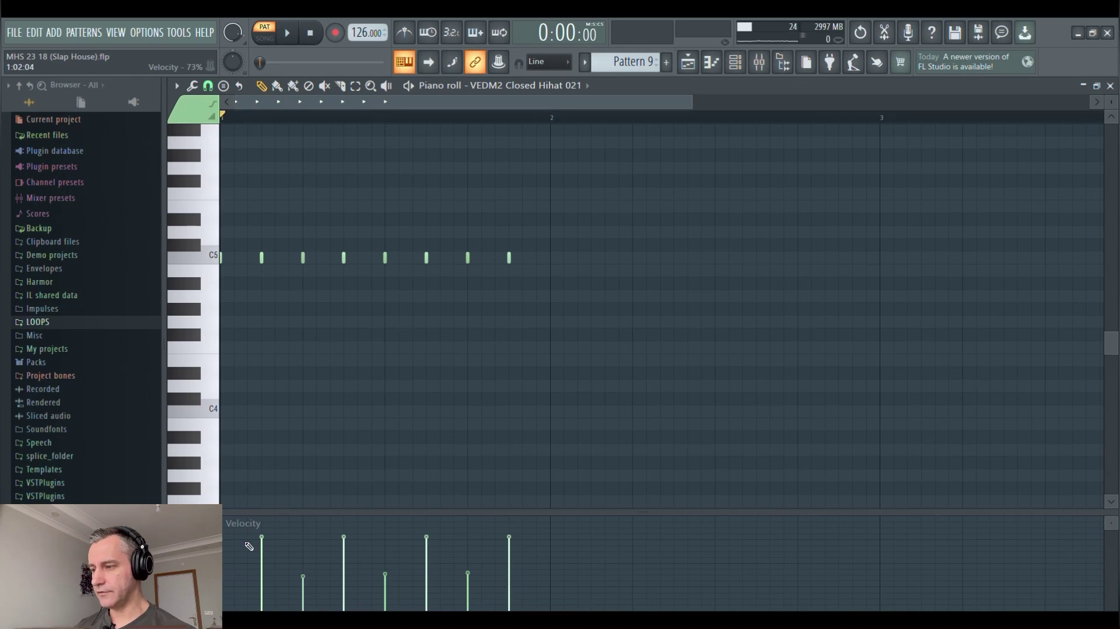
# Close the hi-hat's piano roll, switch to Pattern 4 from its clip on playlist Track 7, and play it.
pyautogui.press('F7')
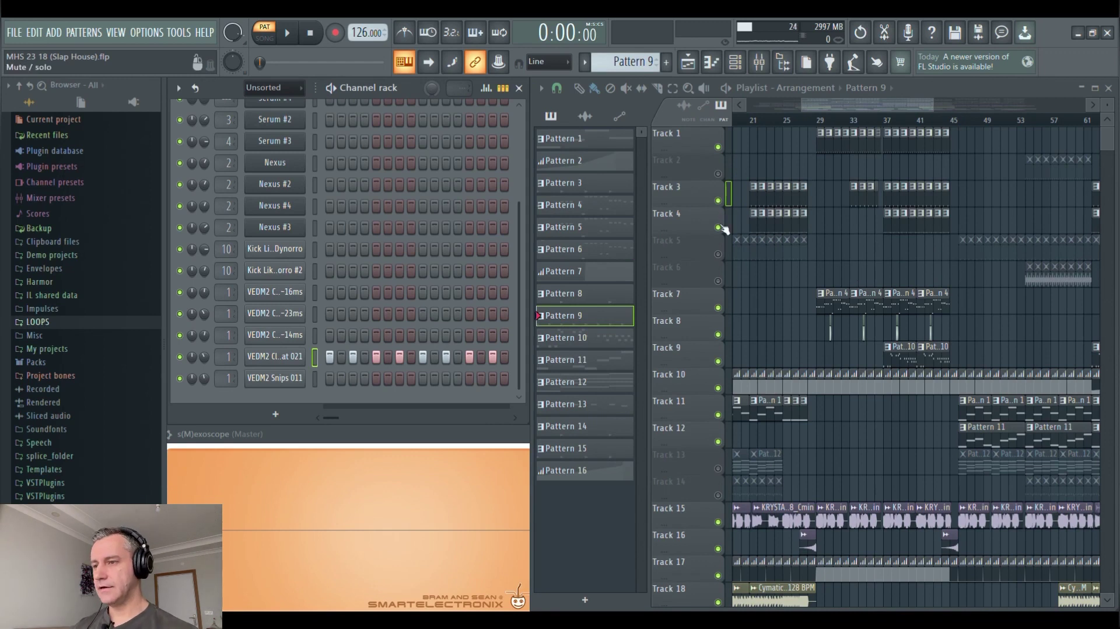
pyautogui.scroll(-3, 869, 269)
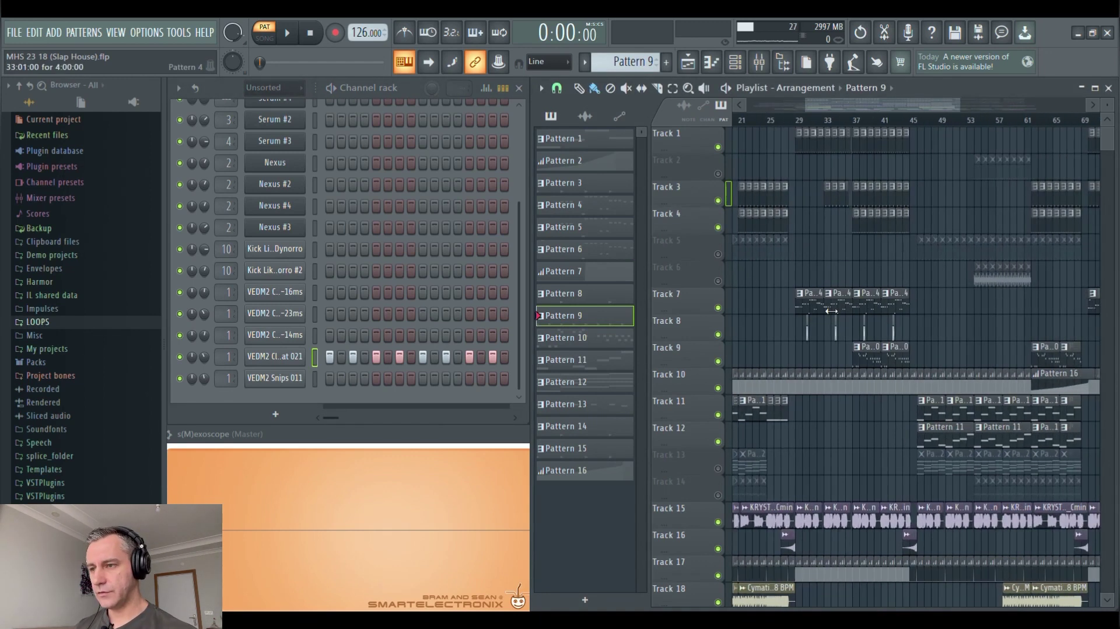
pyautogui.click(831, 311)
pyautogui.scroll(3, 831, 311)
pyautogui.scroll(3, 376, 161)
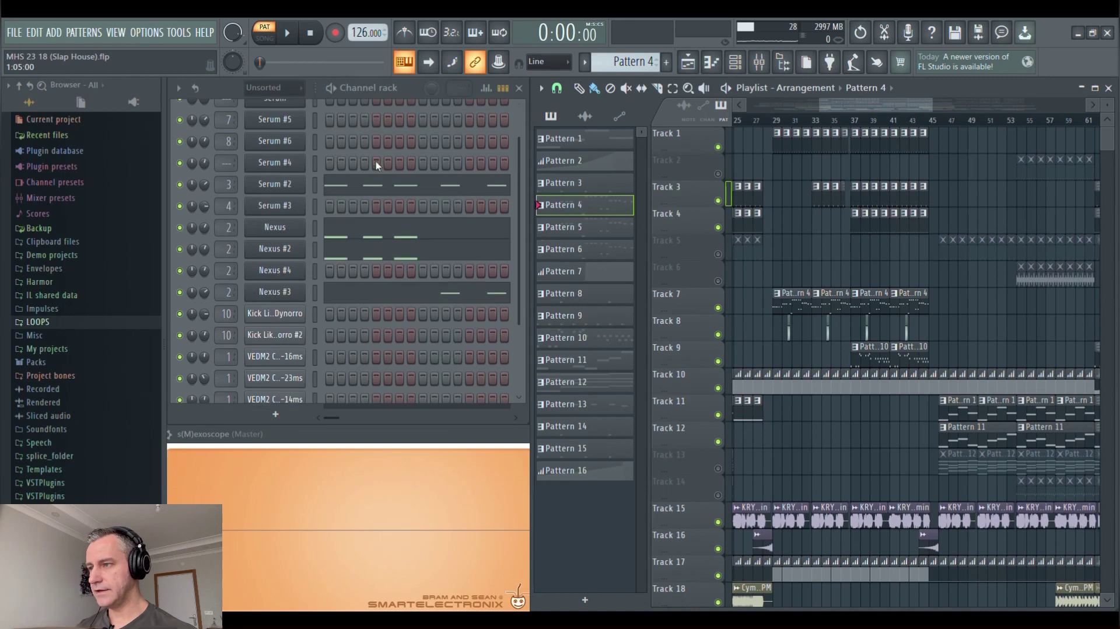
pyautogui.press('space')
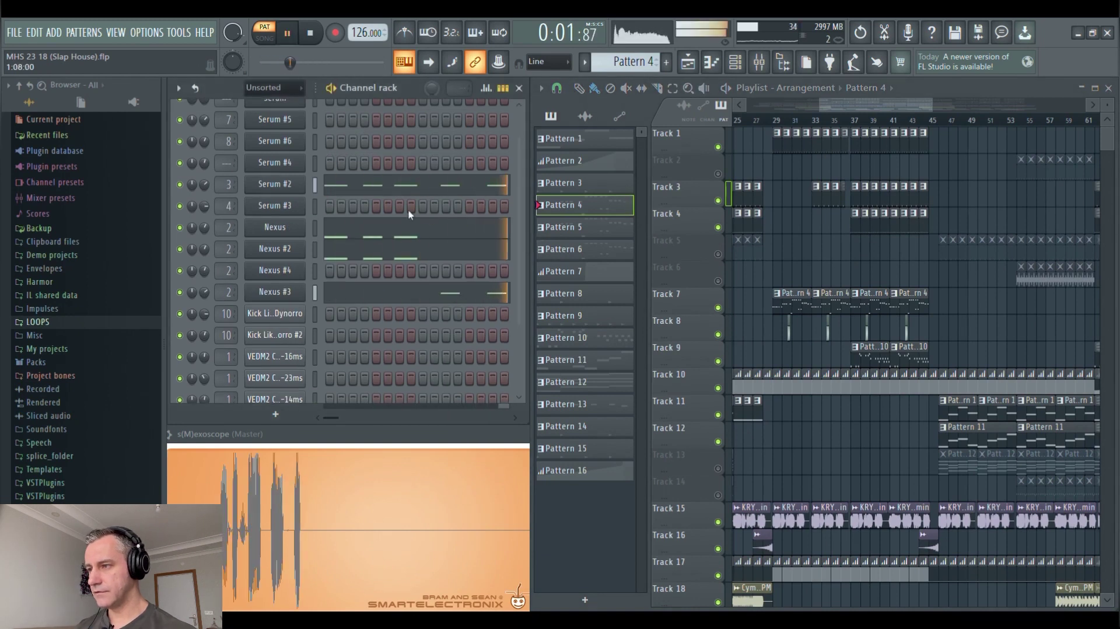
# Examine the Nexus and Nexus #3 notes of Pattern 4 in the piano roll during playback, and stop playback.
pyautogui.click(362, 230)
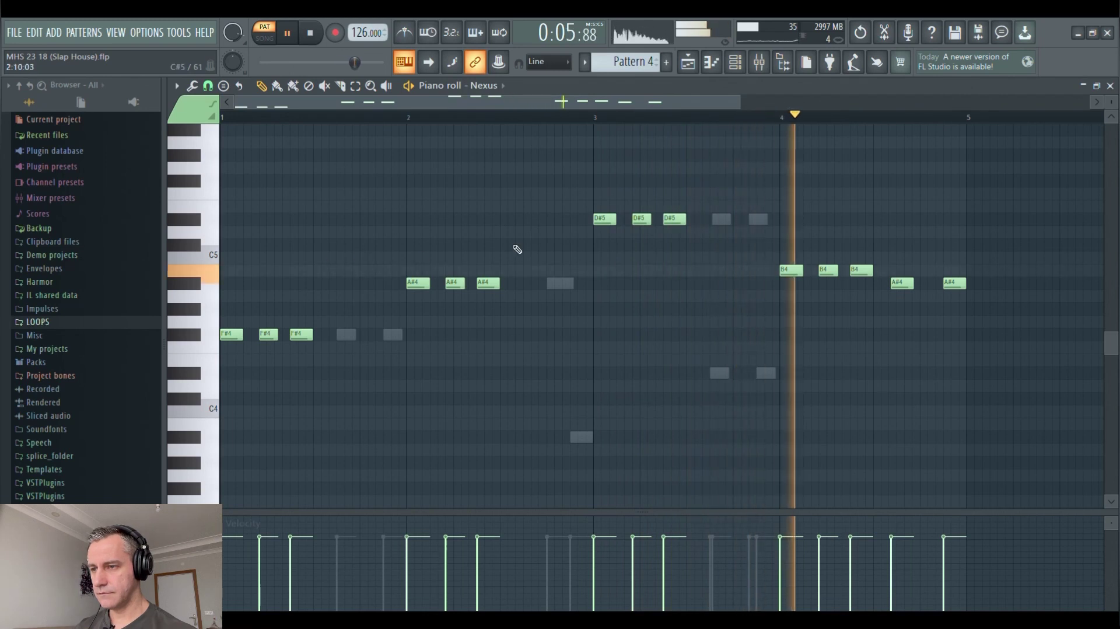
pyautogui.press('F7')
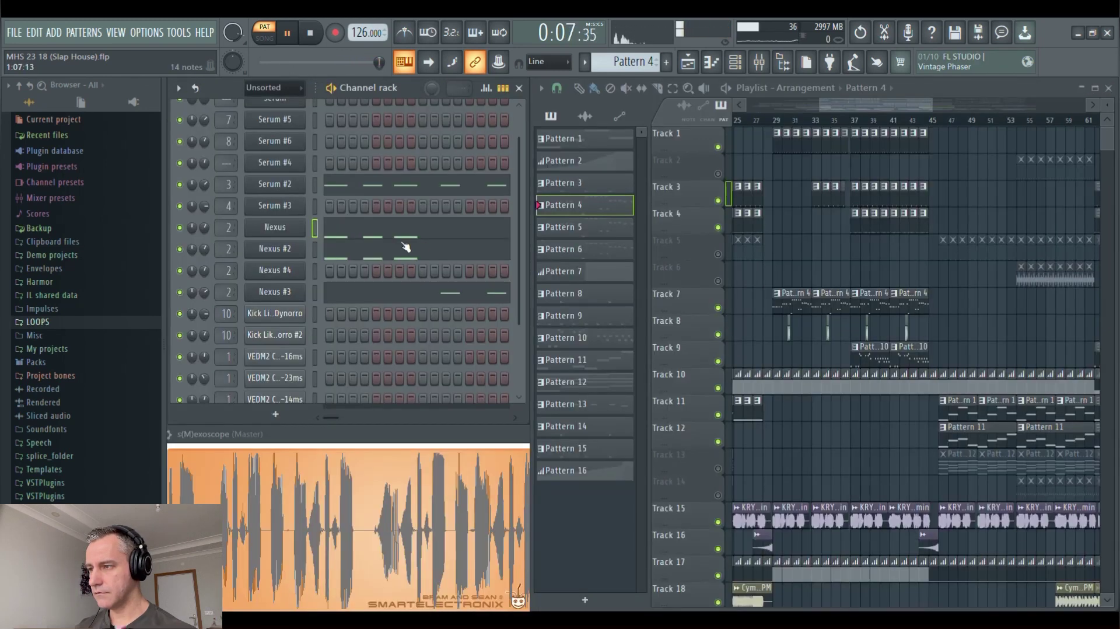
pyautogui.click(389, 295)
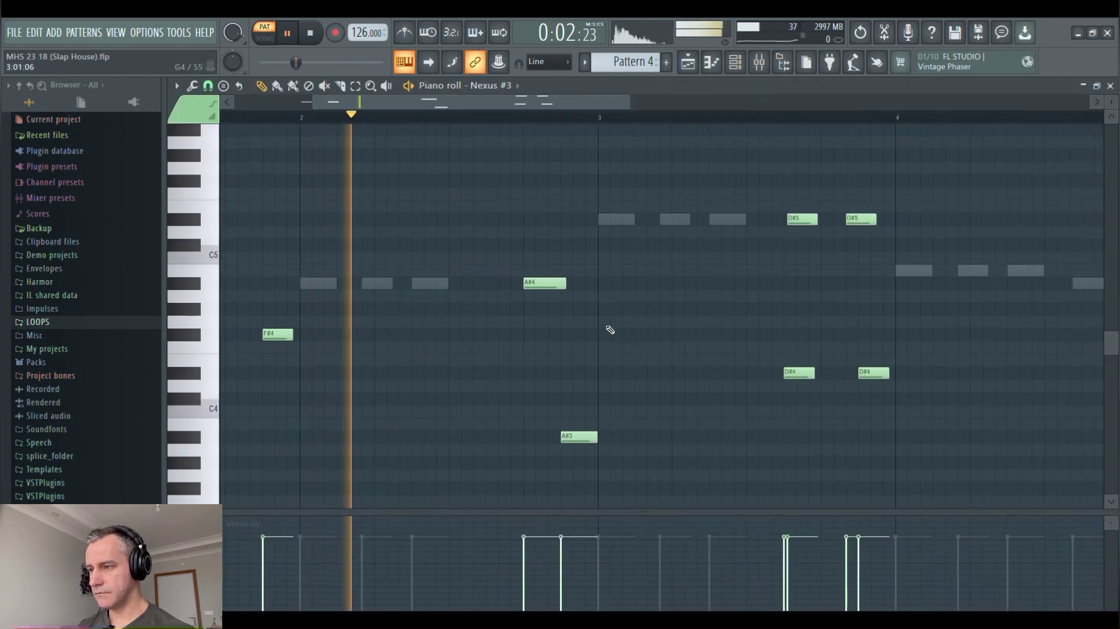
pyautogui.scroll(2, 641, 326)
pyautogui.scroll(-6, 388, 333)
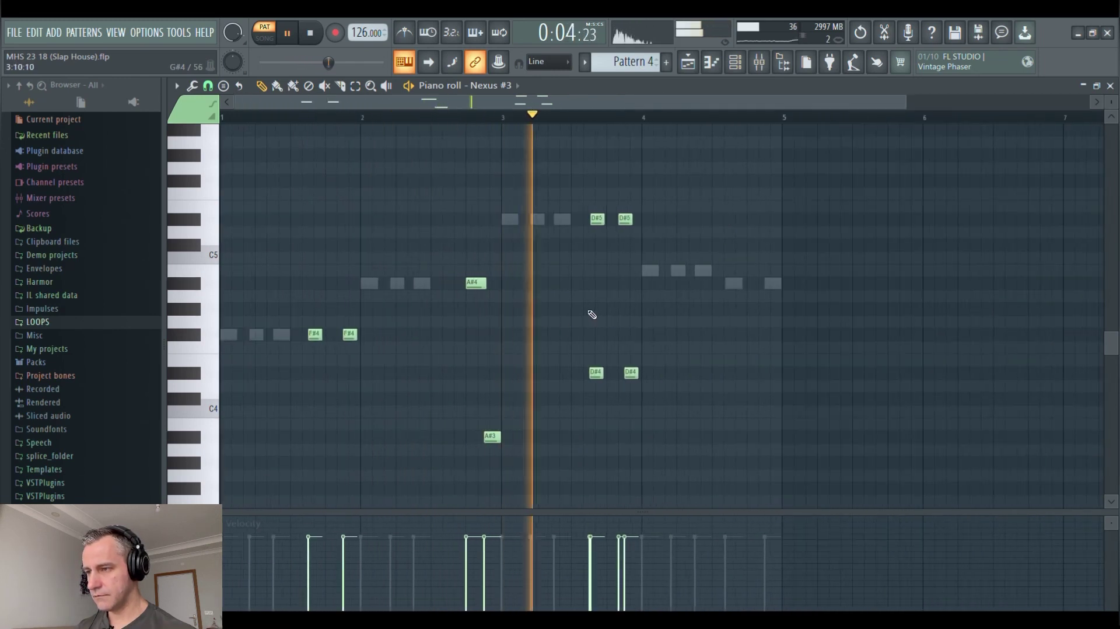
pyautogui.press('space')
pyautogui.press('F7')
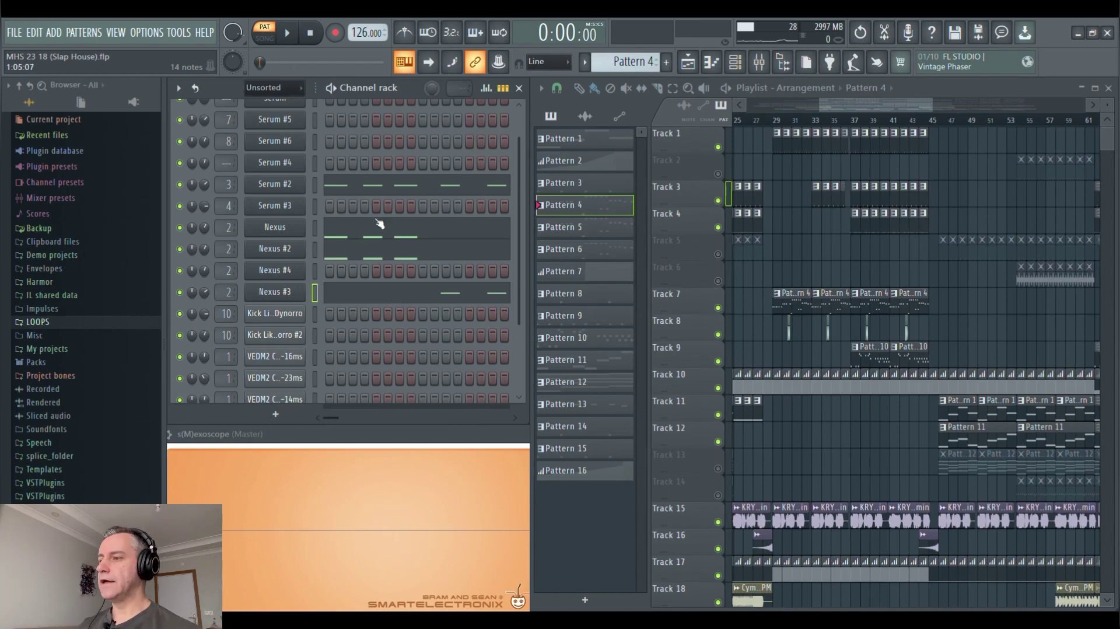
# Play Pattern 4 and examine the Serum #2 bass notes in the piano roll.
pyautogui.click(403, 186)
pyautogui.press('space')
pyautogui.scroll(3, 309, 350)
pyautogui.scroll(-2, 310, 349)
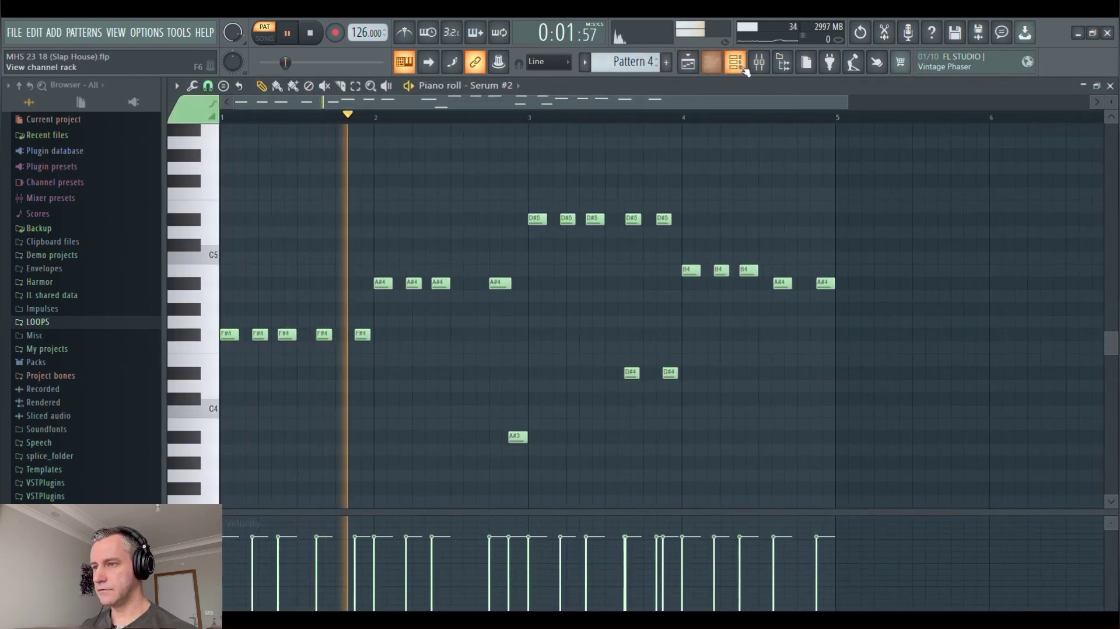
# Open the Soundgoodizer, Fruity parametric EQ 2 and Kickstart effects on mixer Insert 3, close the mixer, and stop playback.
pyautogui.press('F9')
pyautogui.click(306, 298)
pyautogui.click(899, 287)
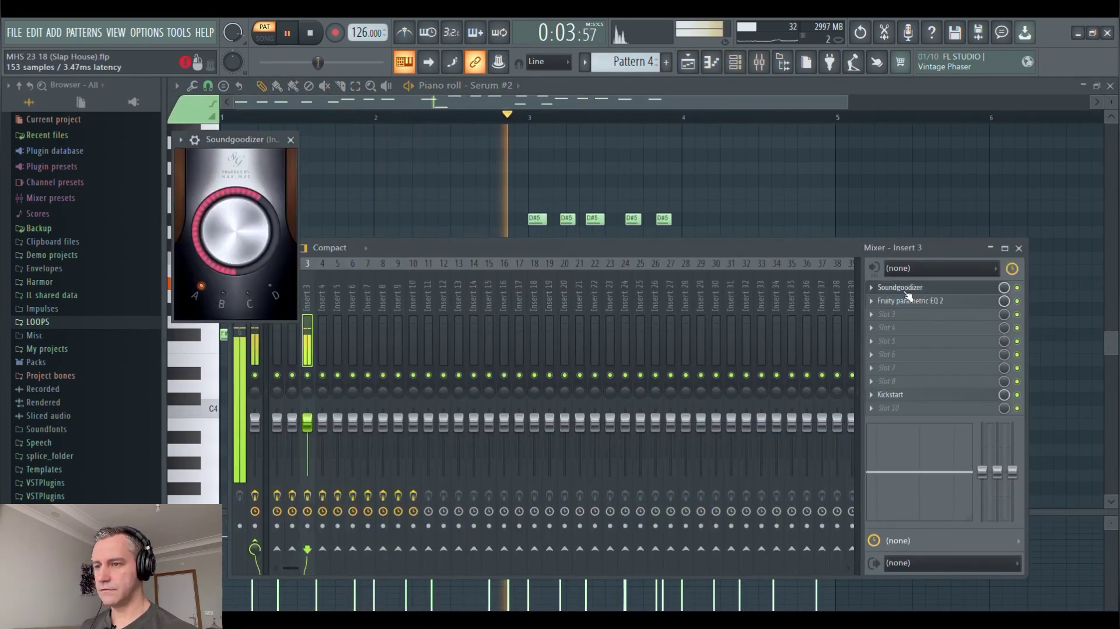
pyautogui.click(910, 300)
pyautogui.click(890, 394)
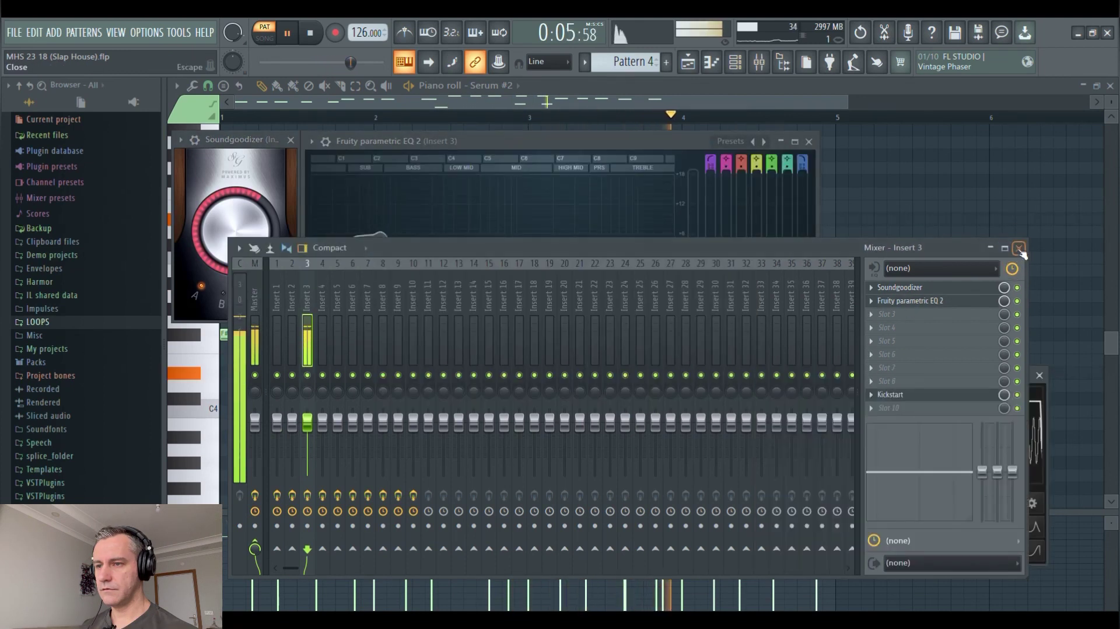
pyautogui.click(1018, 248)
pyautogui.press('space')
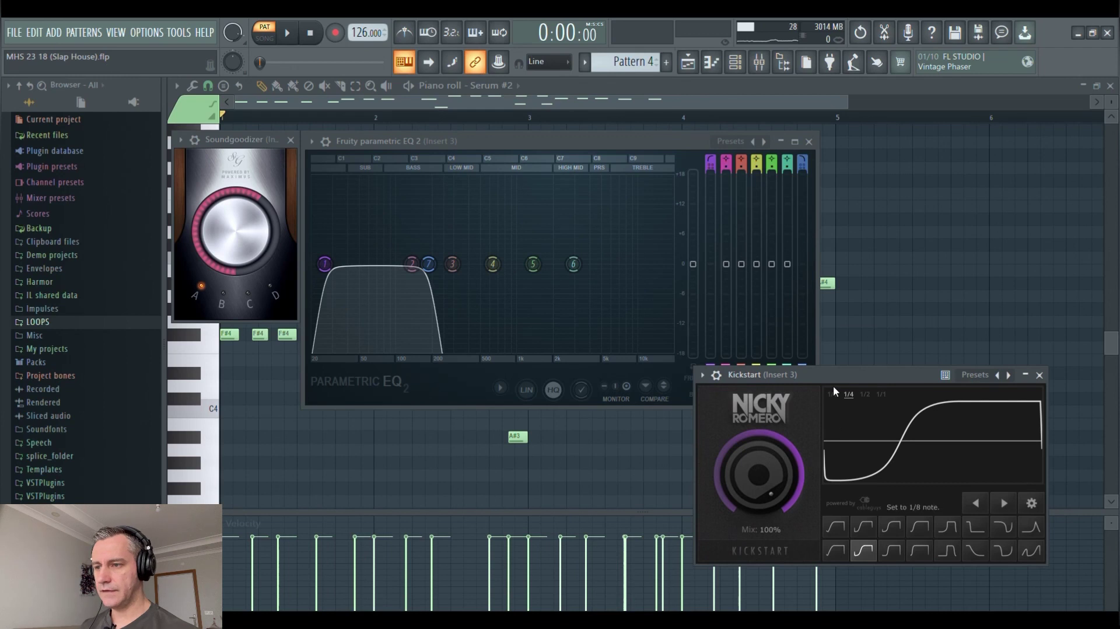
# Inspect the Insert 3 Kickstart curve, and close its three effect windows and the Serum #2 piano roll.
pyautogui.moveTo(834, 376); pyautogui.dragTo(852, 270)
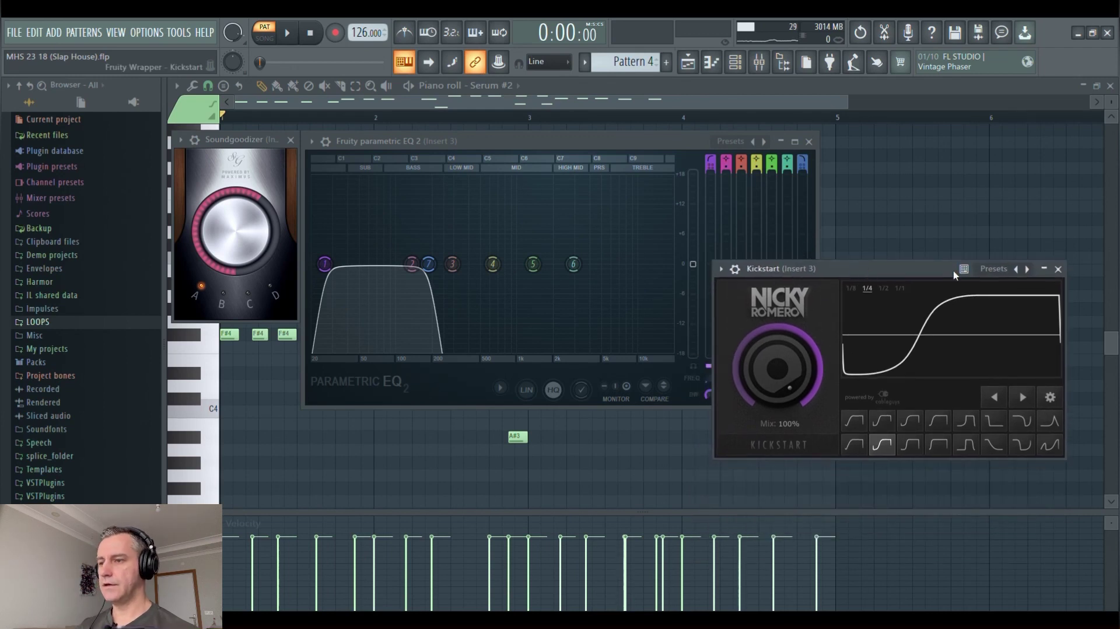
pyautogui.click(1057, 270)
pyautogui.click(808, 141)
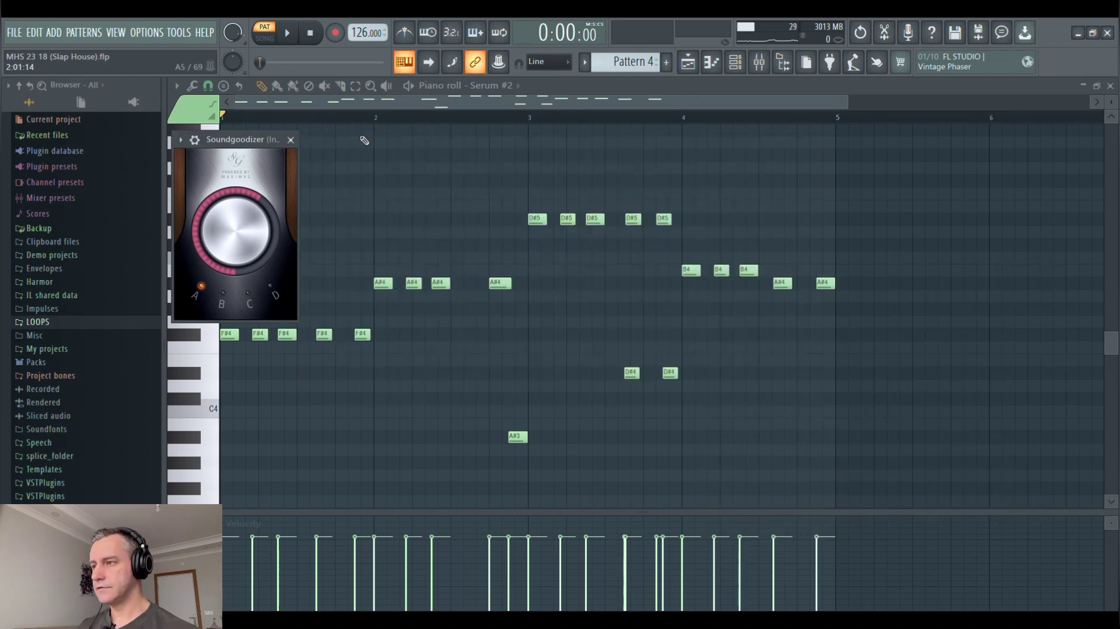
pyautogui.click(291, 140)
pyautogui.doubleClick(719, 82)
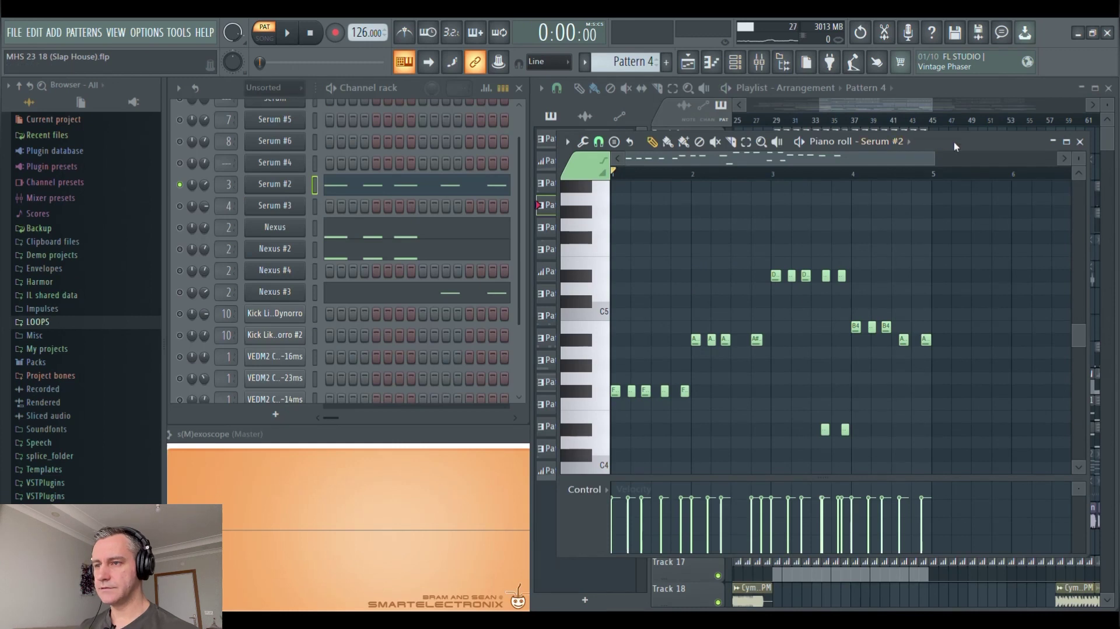
pyautogui.press('F7')
# Audition Serum #2 alone and the Nexus and Nexus #2 layers separately and together by muting the other channels.
pyautogui.press('space')
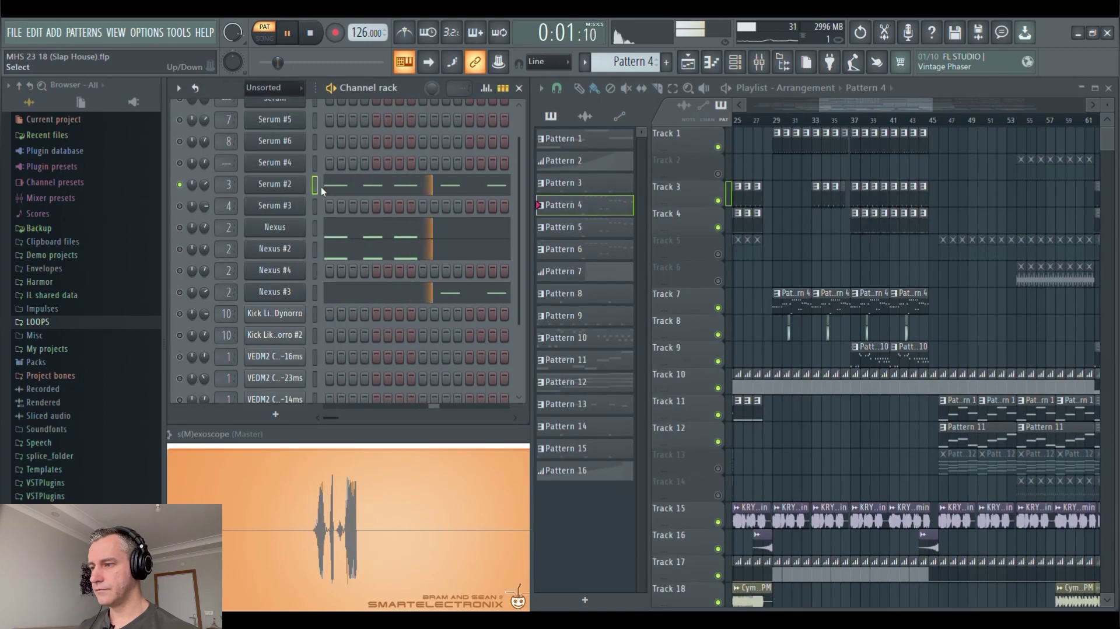
pyautogui.press('space')
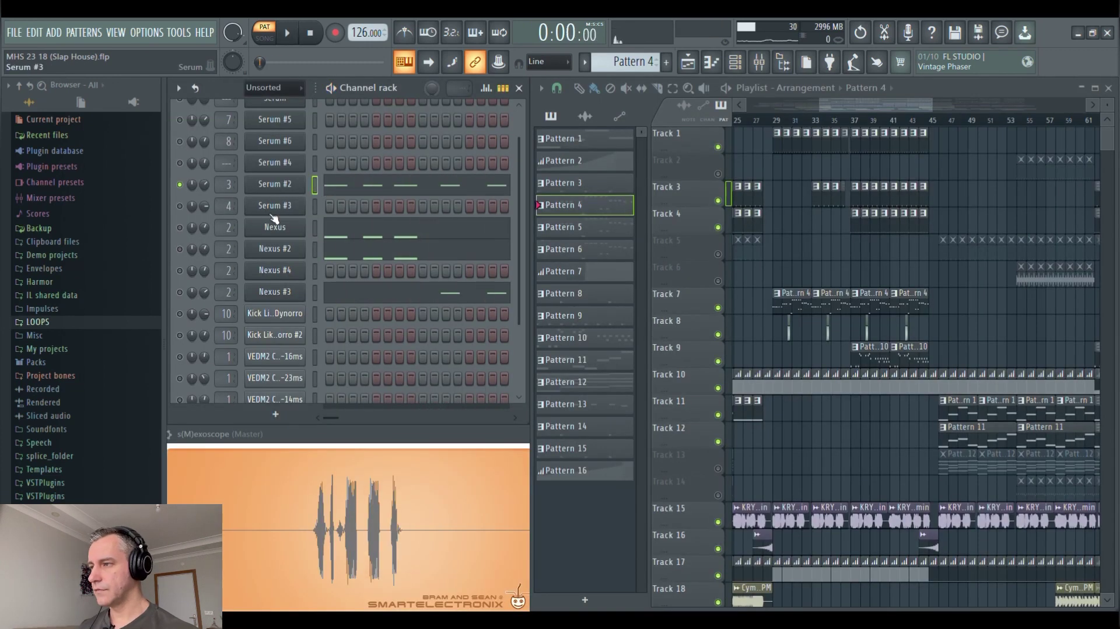
pyautogui.click(182, 249)
pyautogui.press('space')
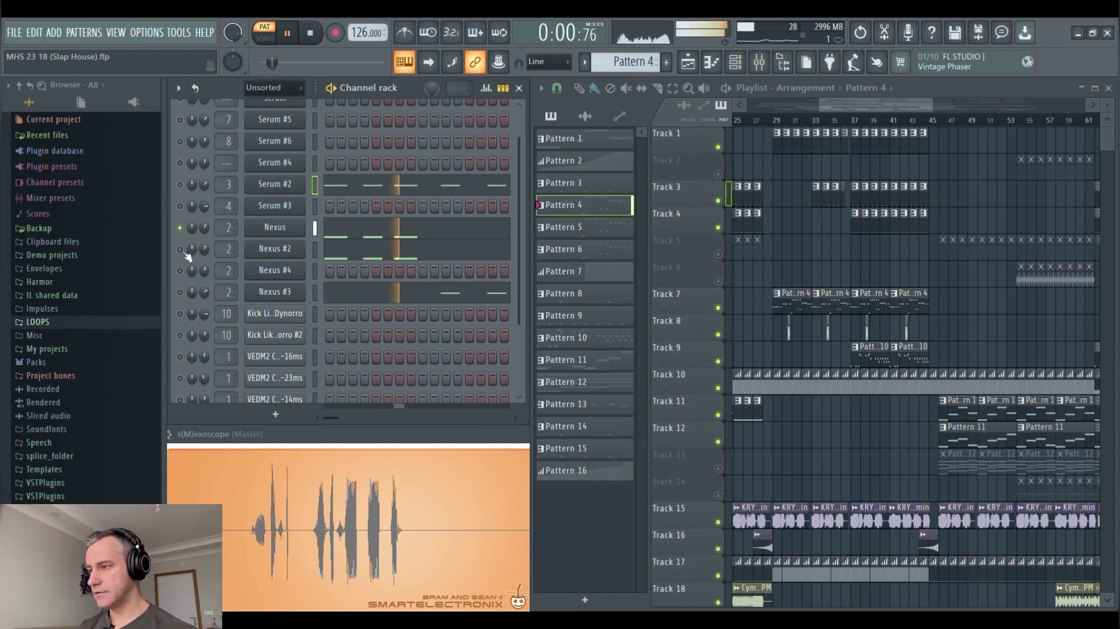
pyautogui.click(181, 229)
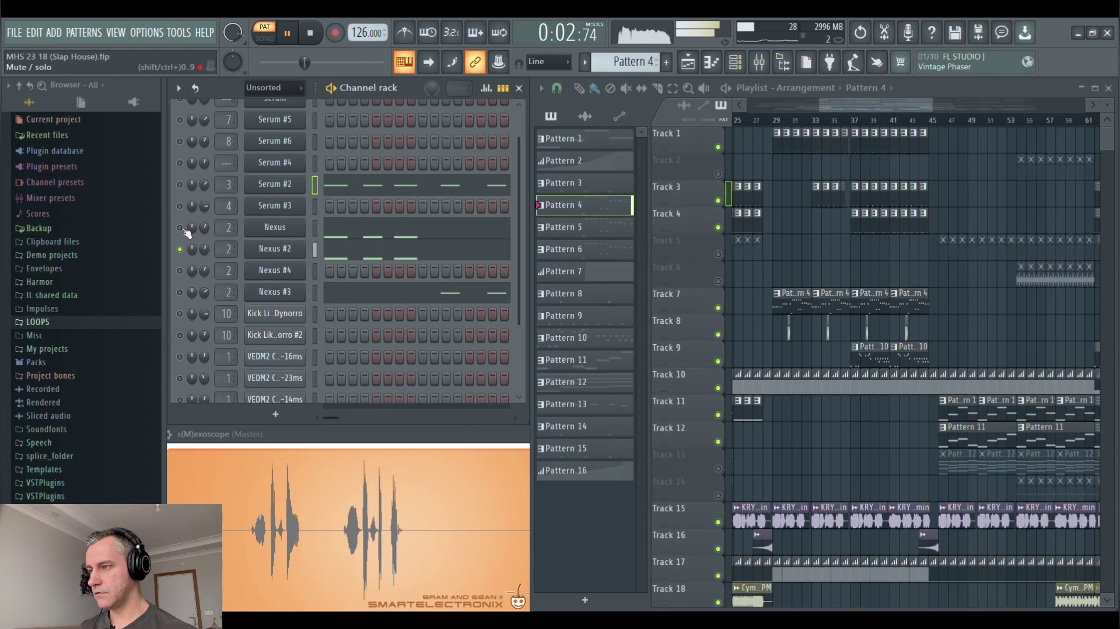
pyautogui.click(181, 229)
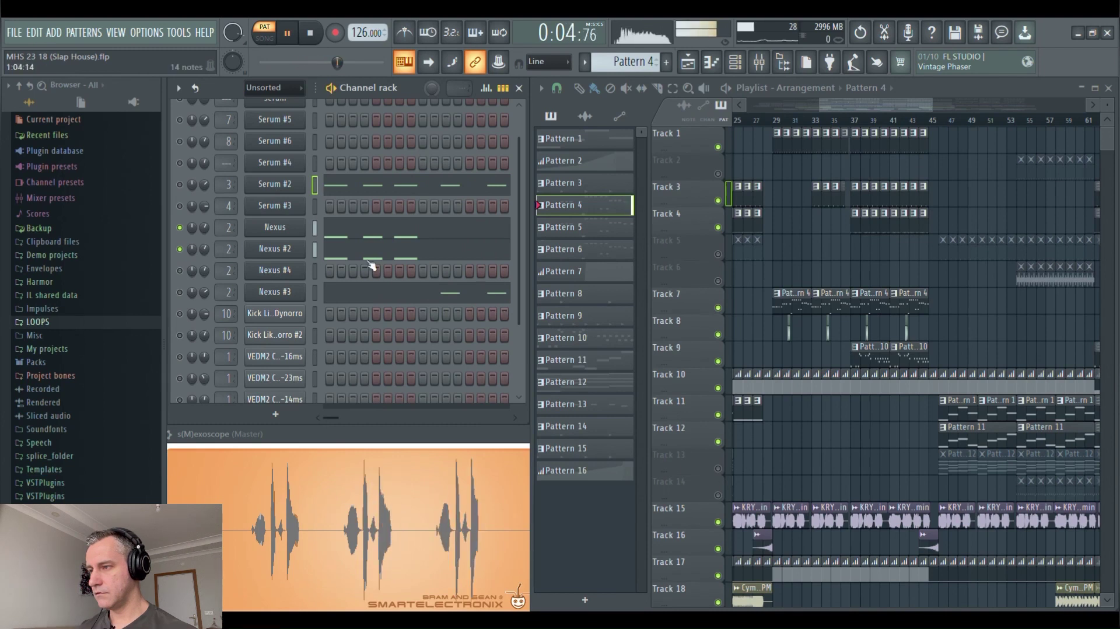
pyautogui.press('space')
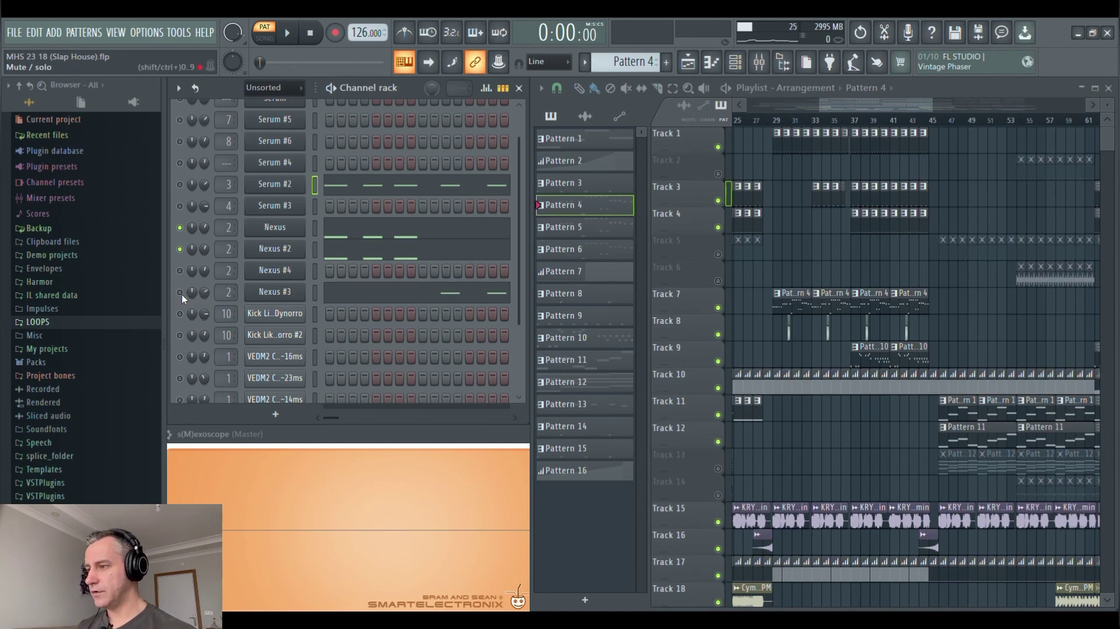
# Play the Nexus #3 part and examine its notes in the piano roll, and close the piano roll.
pyautogui.click(410, 296)
pyautogui.scroll(3, 263, 332)
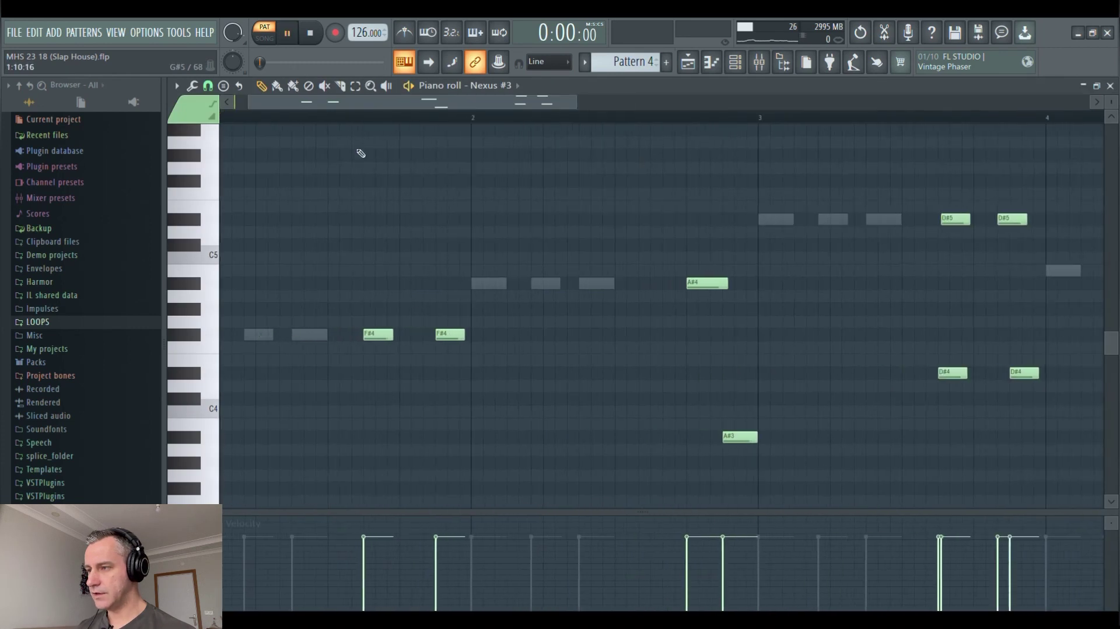
pyautogui.click(349, 119)
pyautogui.press('space')
pyautogui.scroll(-2, 373, 254)
pyautogui.scroll(4, 625, 313)
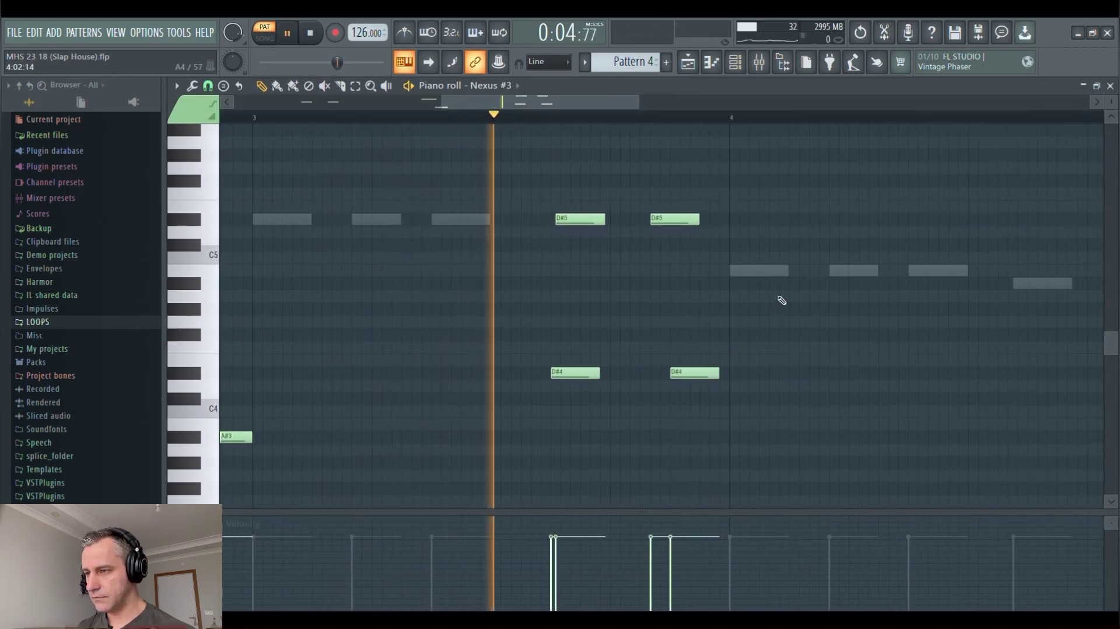
pyautogui.scroll(-3, 590, 283)
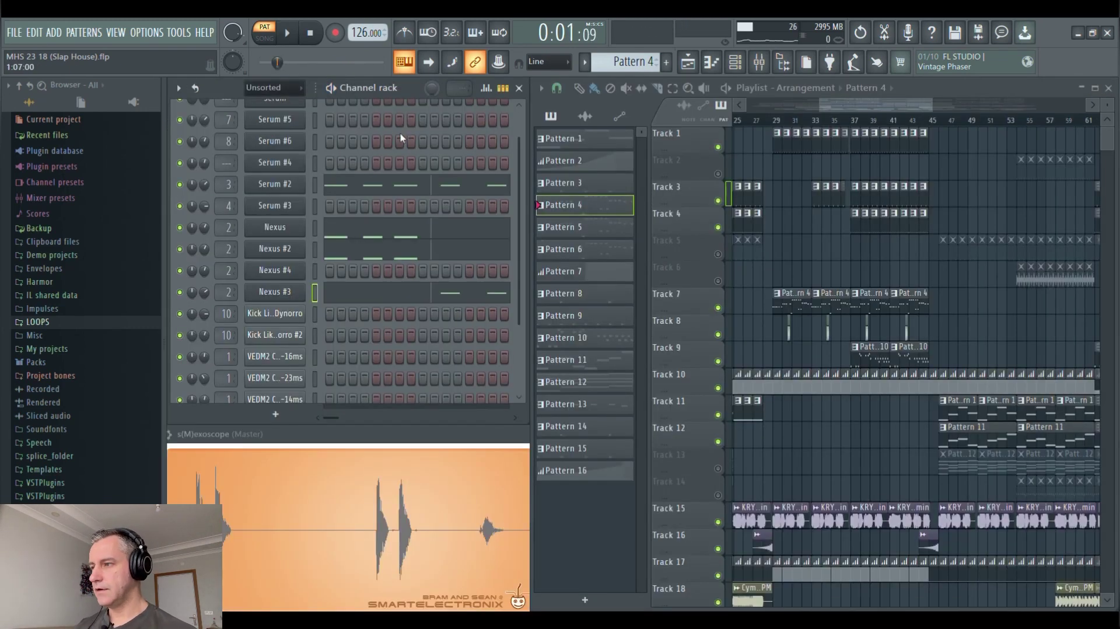
# Open the Fruity parametric EQ 2, OTT, CamelCrusher and Kickstart effects on mixer Insert 2, and close the mixer.
pyautogui.click(759, 62)
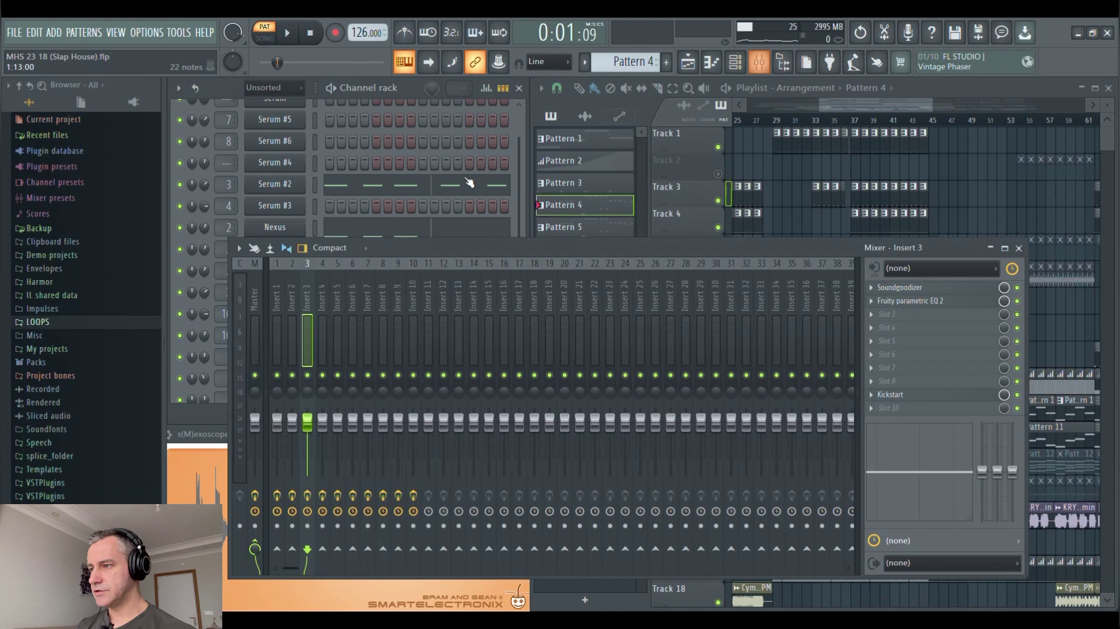
pyautogui.click(293, 284)
pyautogui.click(951, 287)
pyautogui.click(950, 301)
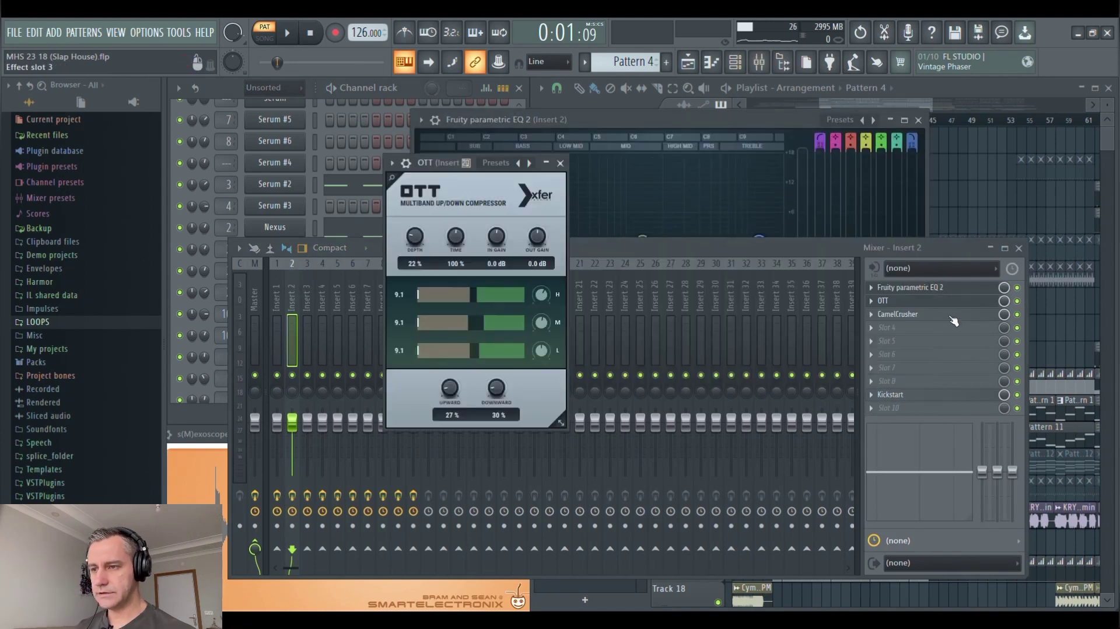
pyautogui.click(951, 314)
pyautogui.click(943, 395)
pyautogui.click(1018, 248)
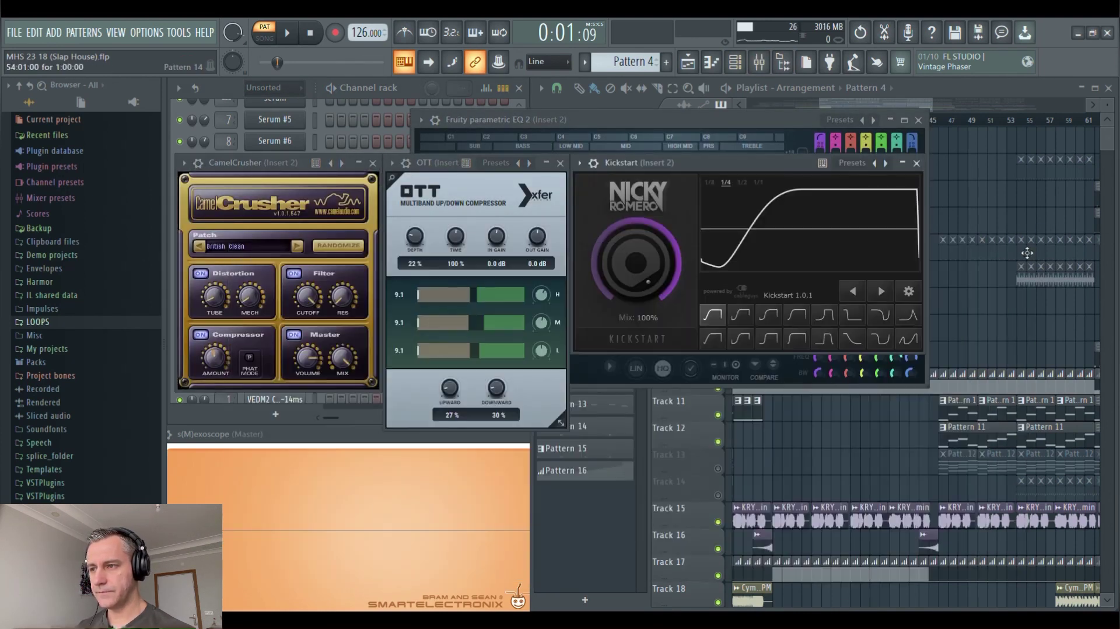
# Examine the Insert 2 parametric EQ curve and Kickstart settings, and close all four effect windows.
pyautogui.moveTo(704, 163); pyautogui.dragTo(764, 332)
pyautogui.click(668, 232)
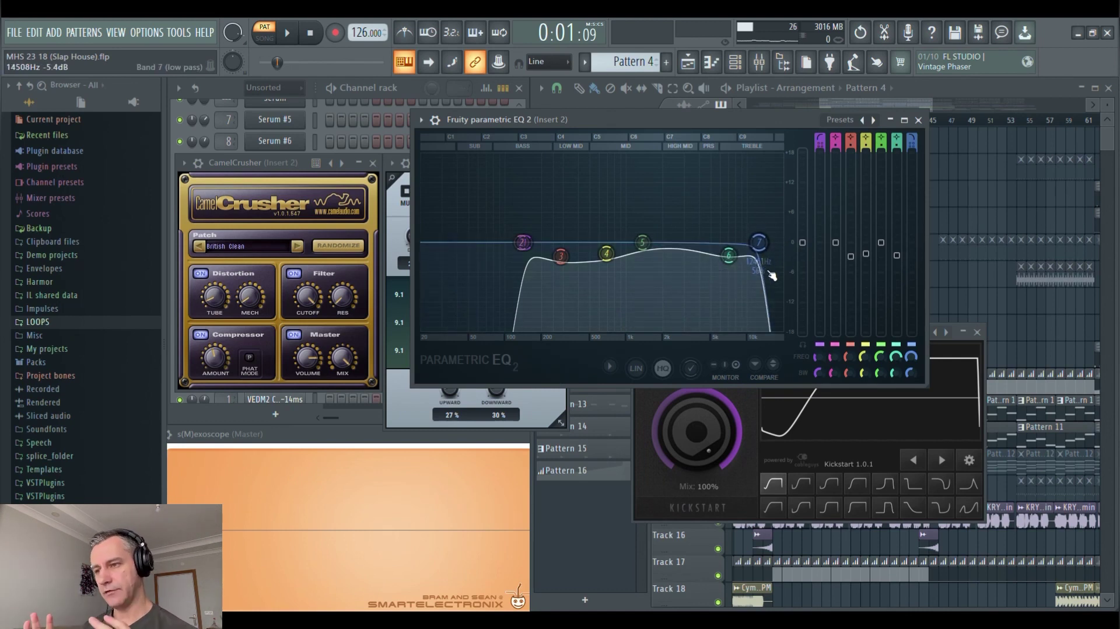
pyautogui.press('Escape')
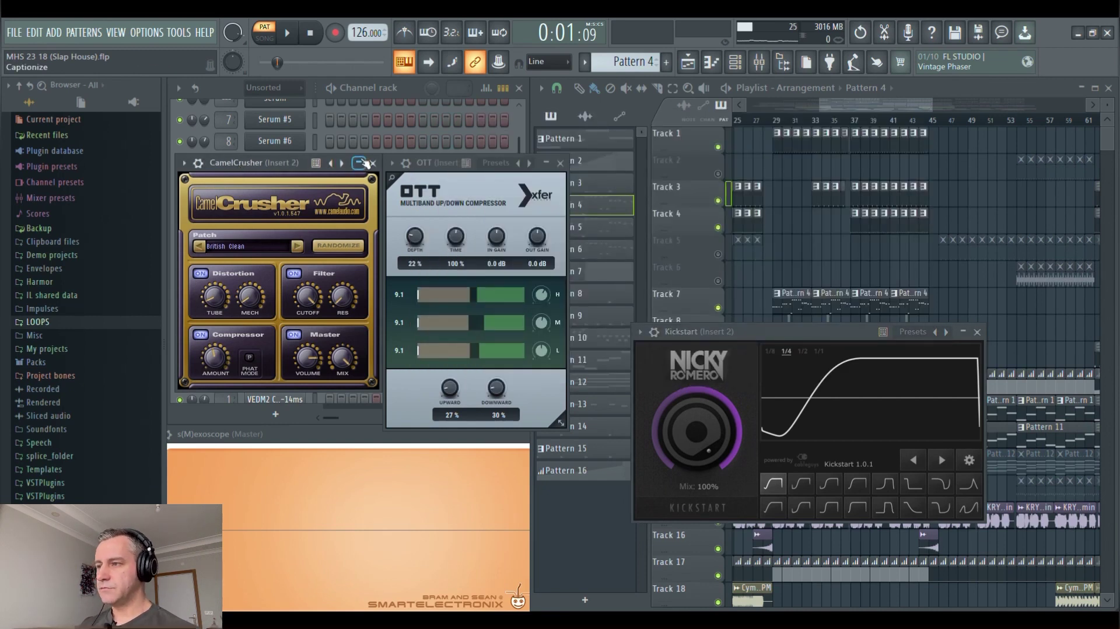
pyautogui.click(383, 162)
pyautogui.click(560, 162)
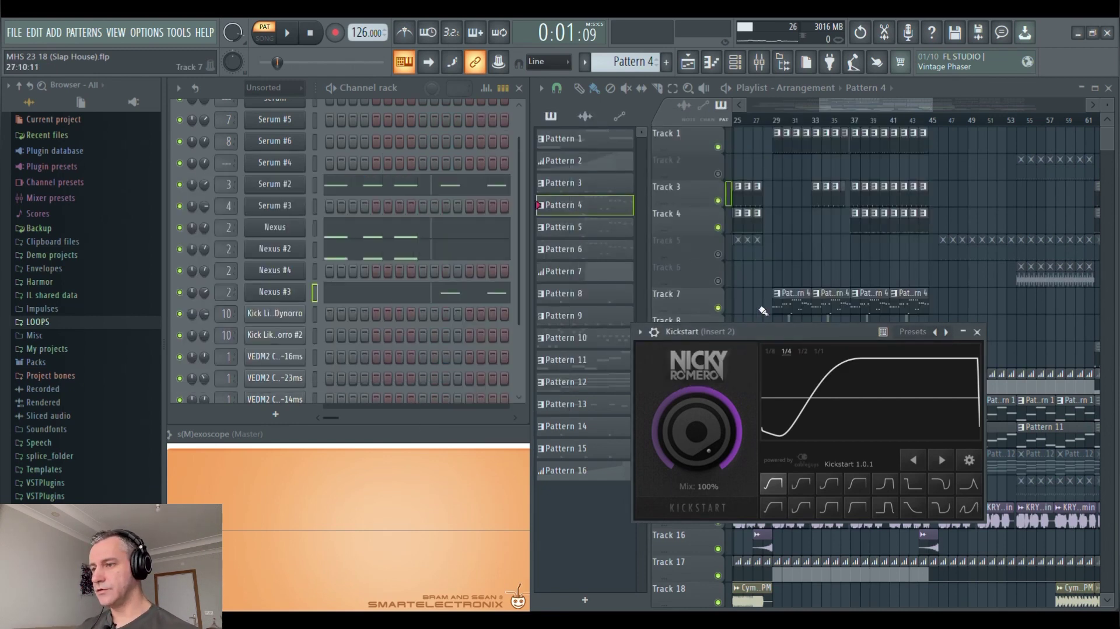
pyautogui.moveTo(747, 331); pyautogui.dragTo(492, 173)
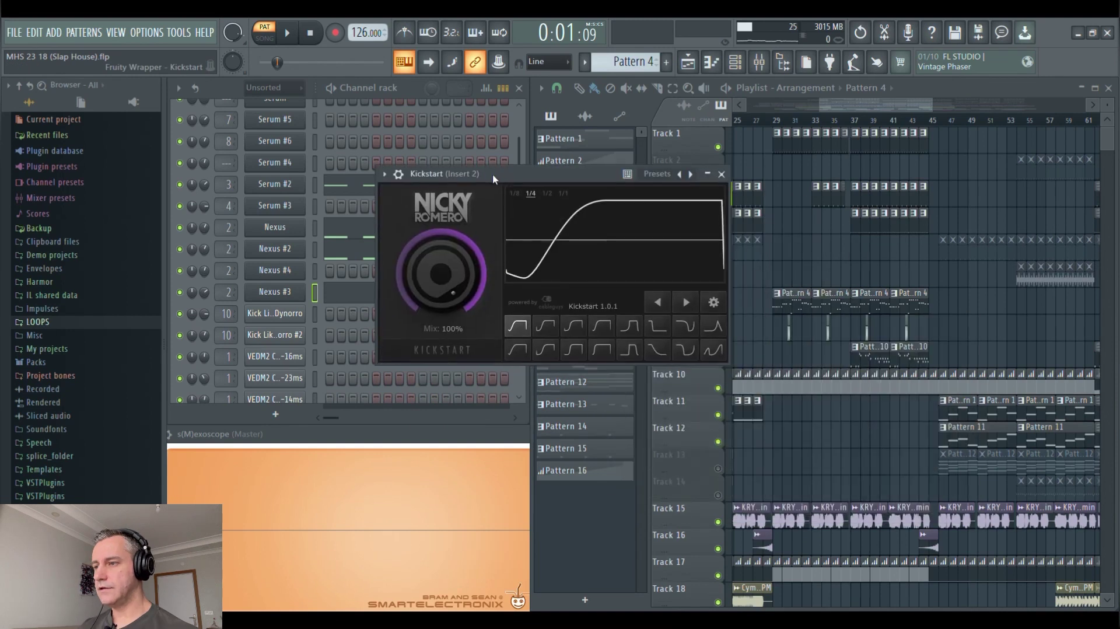
pyautogui.click(721, 174)
# Compare the bass pattern clips on Track 7 between the first drop at bar 29 and the second drop at bar 70.
pyautogui.scroll(-1, 916, 319)
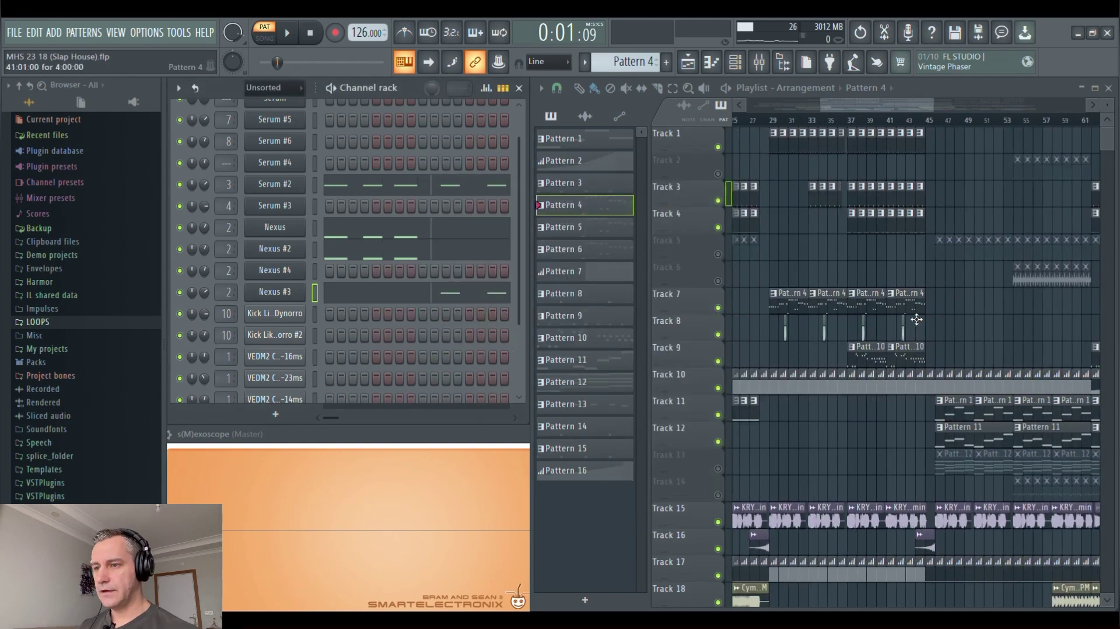
pyautogui.scroll(-5, 817, 310)
pyautogui.scroll(8, 957, 317)
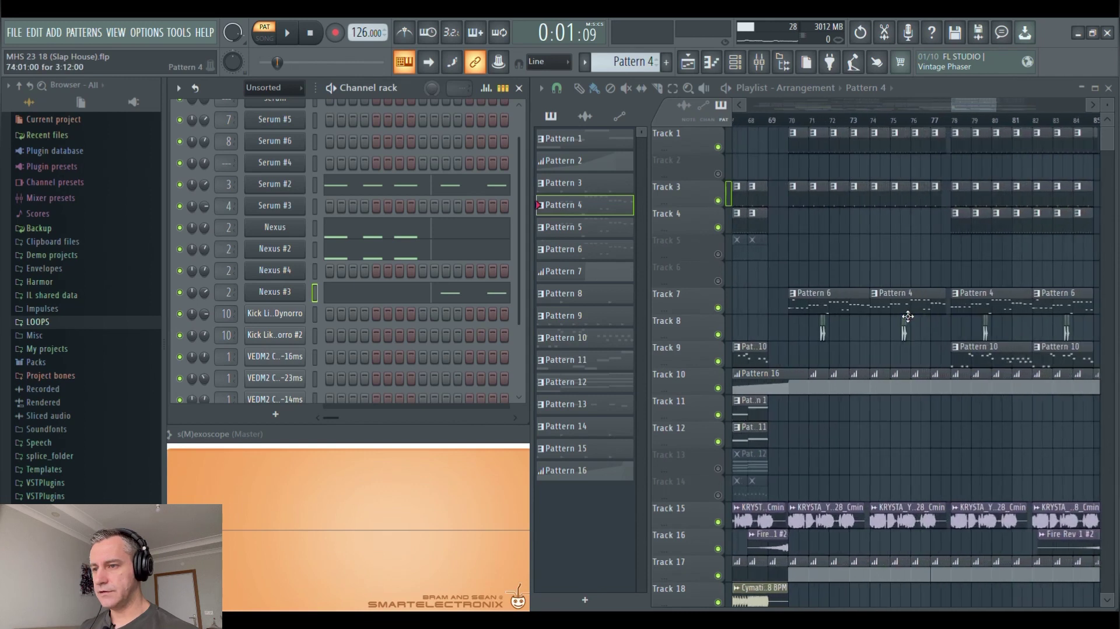
pyautogui.scroll(-1, 834, 310)
pyautogui.scroll(-1, 822, 308)
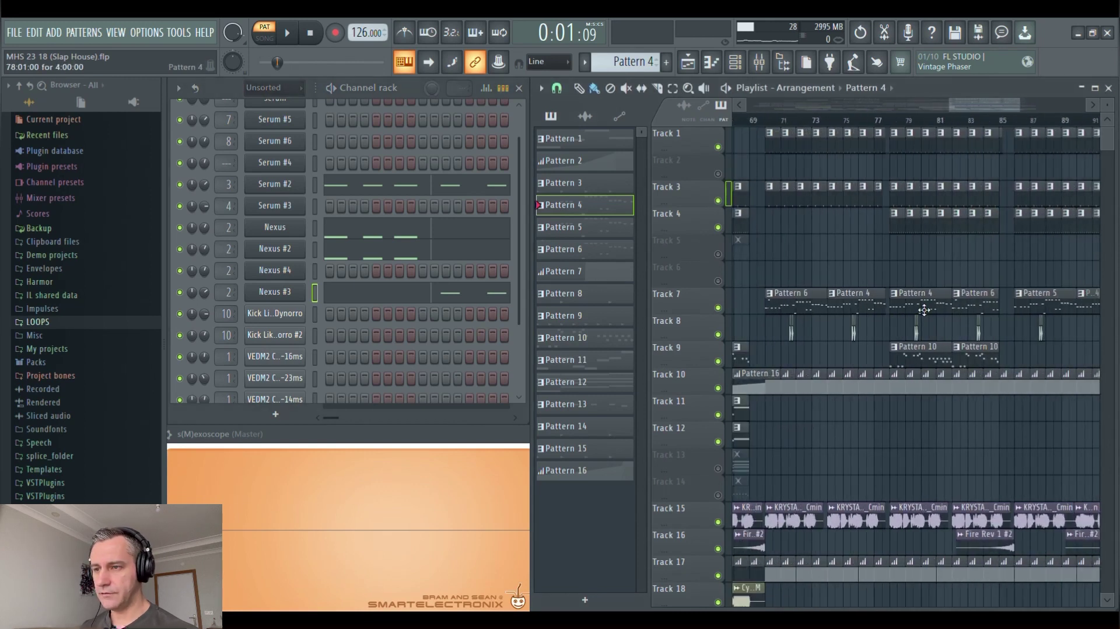
pyautogui.hscroll(-15, 904, 307)
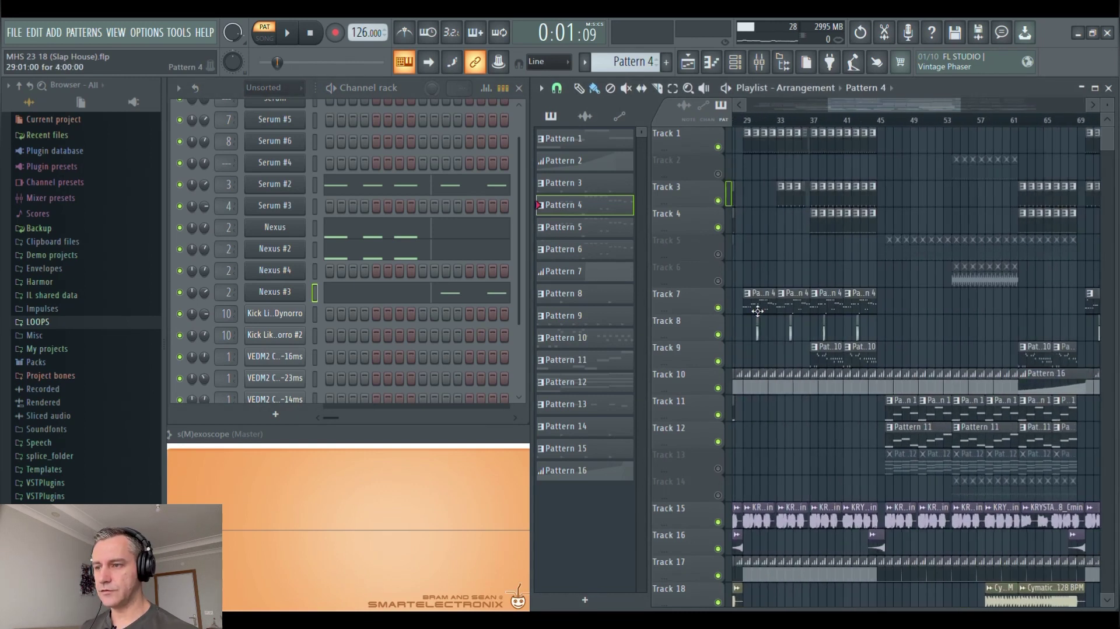
pyautogui.scroll(-1, 815, 306)
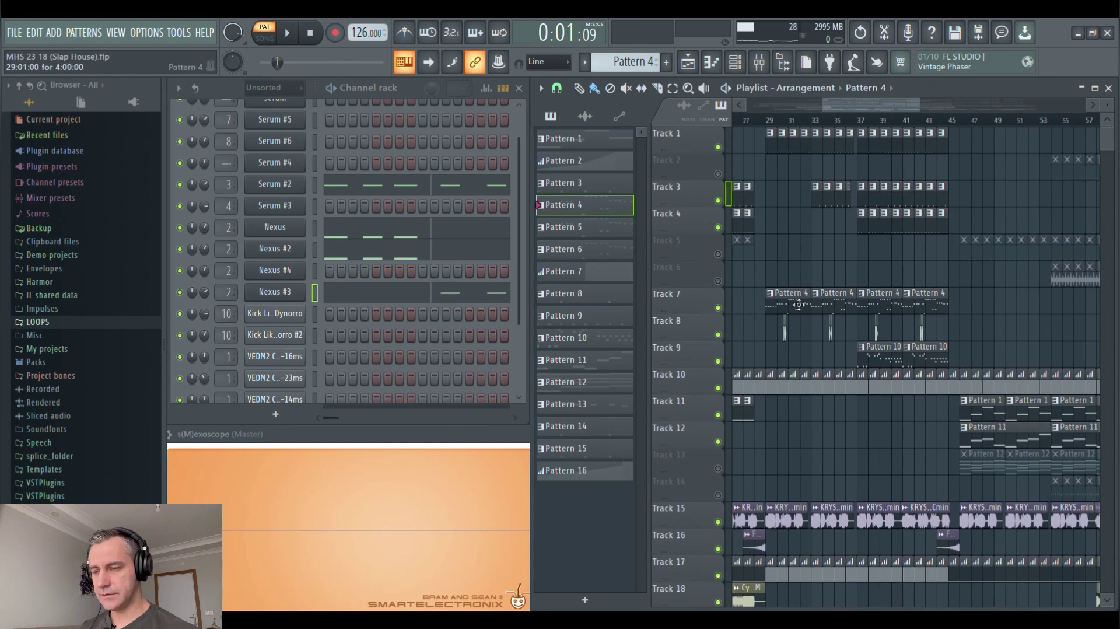
pyautogui.scroll(3, 799, 303)
pyautogui.hscroll(12, 802, 306)
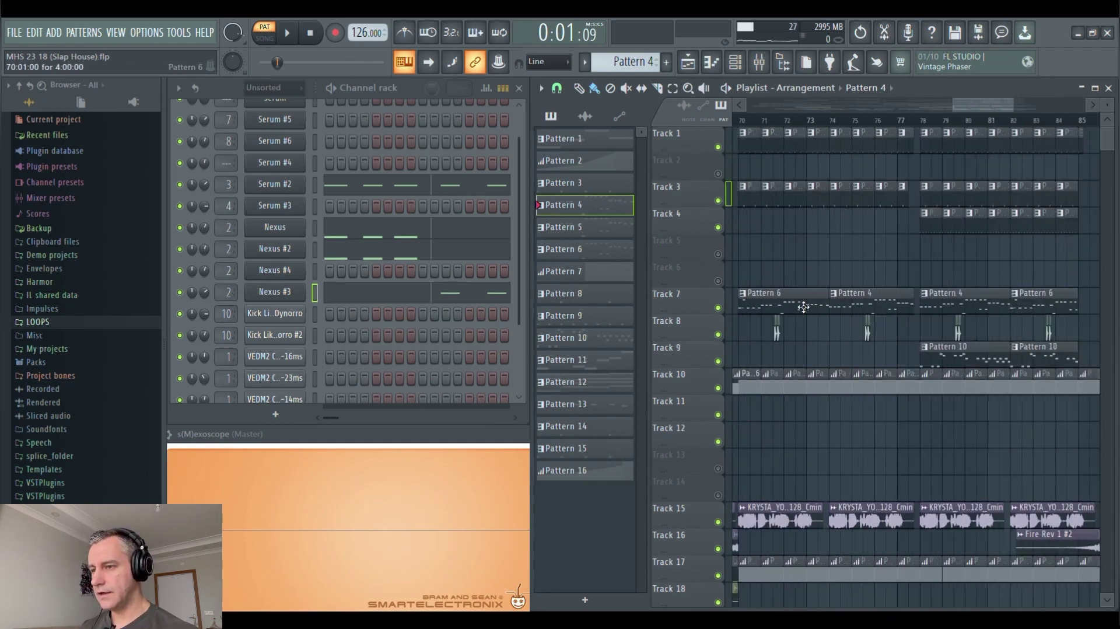
# Select Pattern 6 from Track 7, play it, and examine the Nexus #4 notes in the piano roll.
pyautogui.click(803, 306)
pyautogui.scroll(-1, 799, 306)
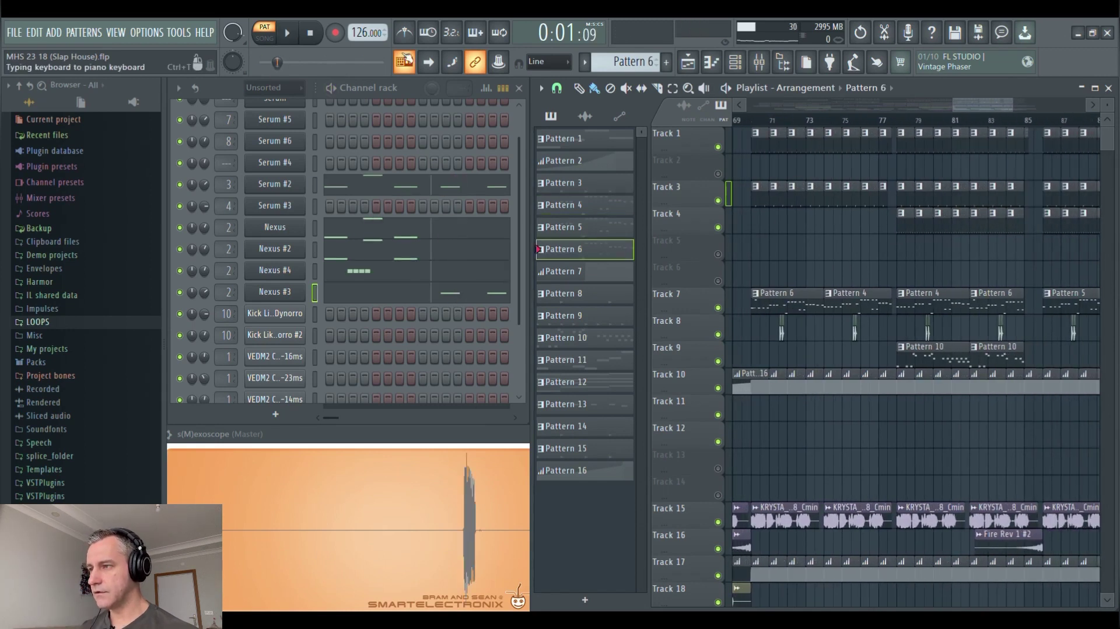
pyautogui.click(287, 33)
pyautogui.click(359, 271)
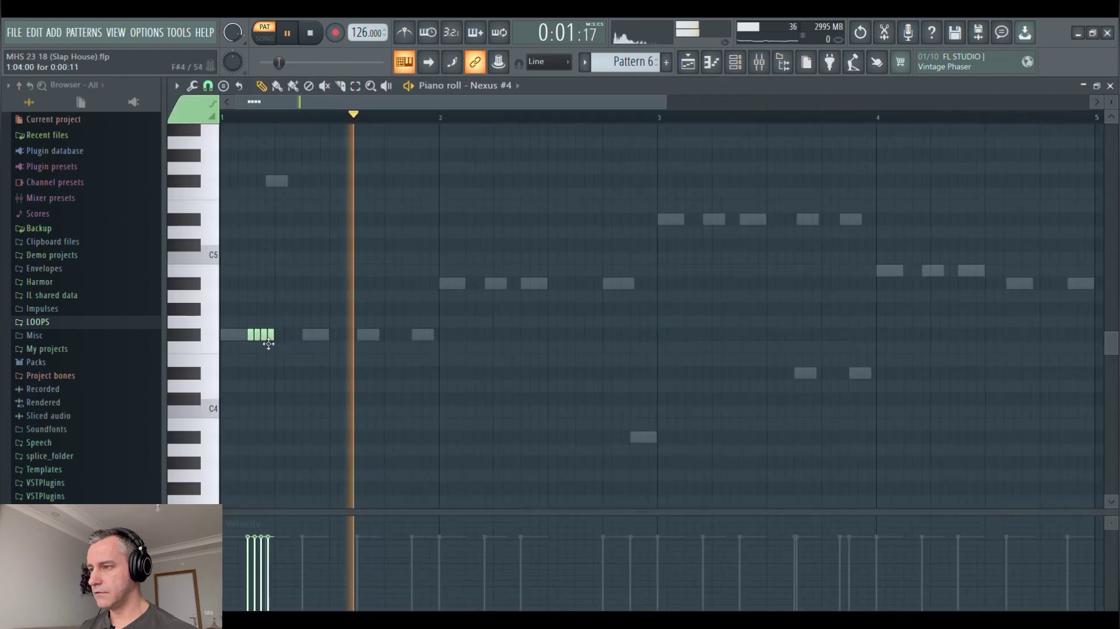
pyautogui.scroll(2, 269, 344)
pyautogui.press('space')
pyautogui.press('space')
pyautogui.press('space')
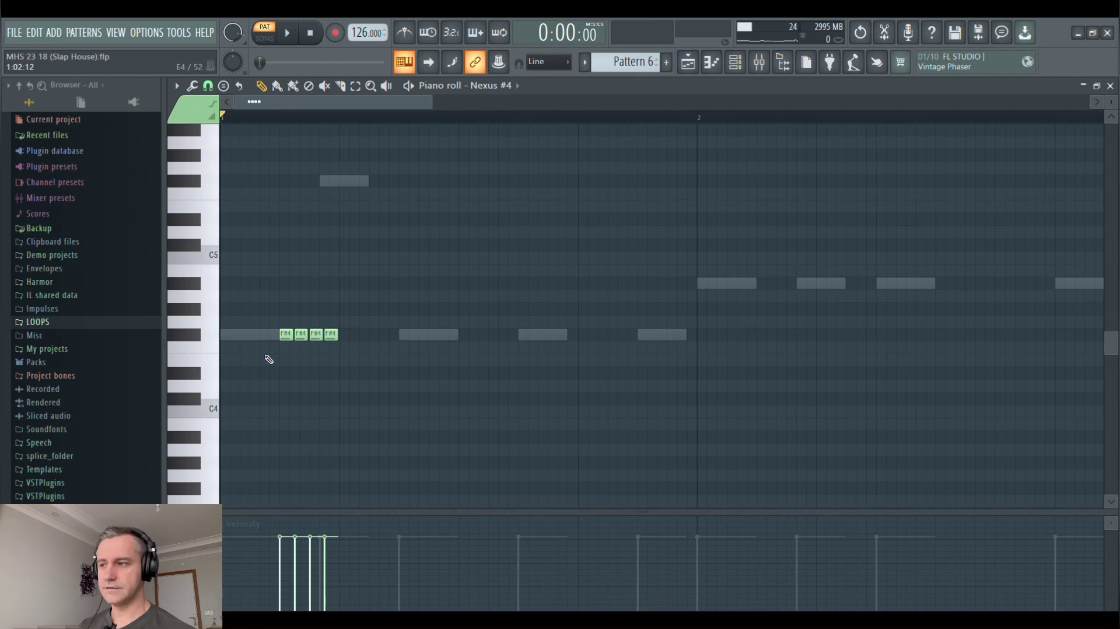
# Audition the F#4 key and the Nexus #4 fill within Pattern 6, and close the piano roll.
pyautogui.click(194, 337)
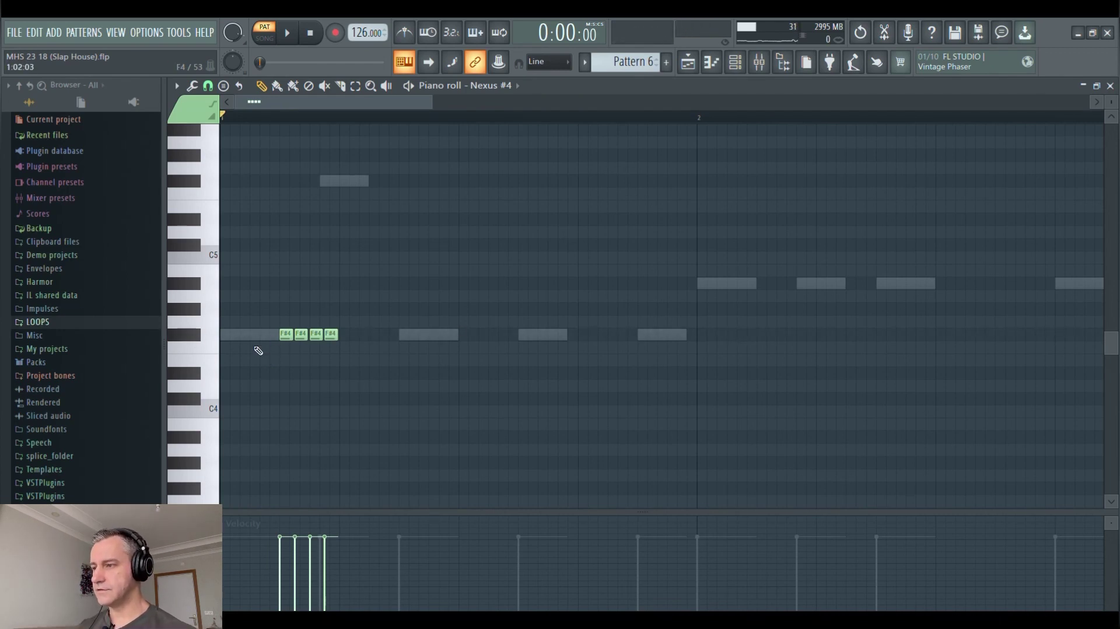
pyautogui.scroll(-2, 292, 365)
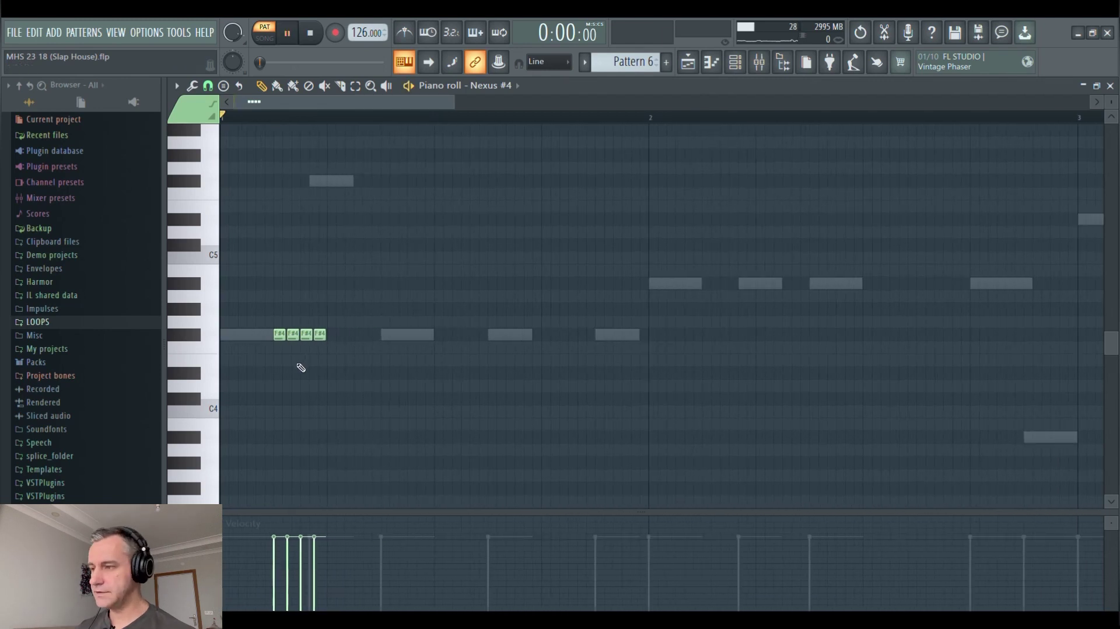
pyautogui.press('space')
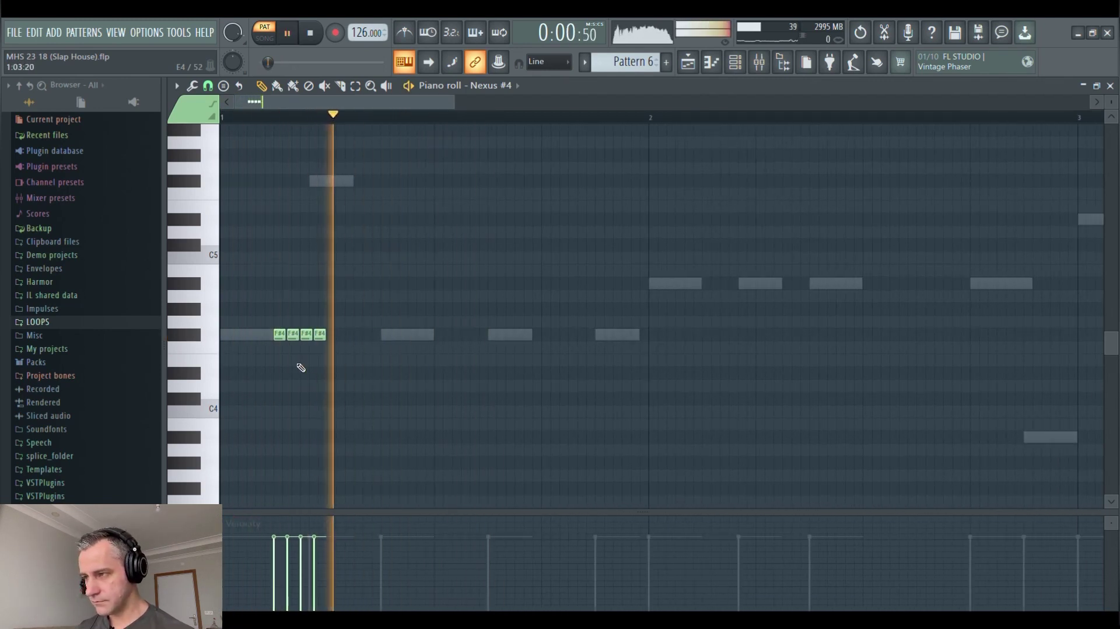
pyautogui.press('space')
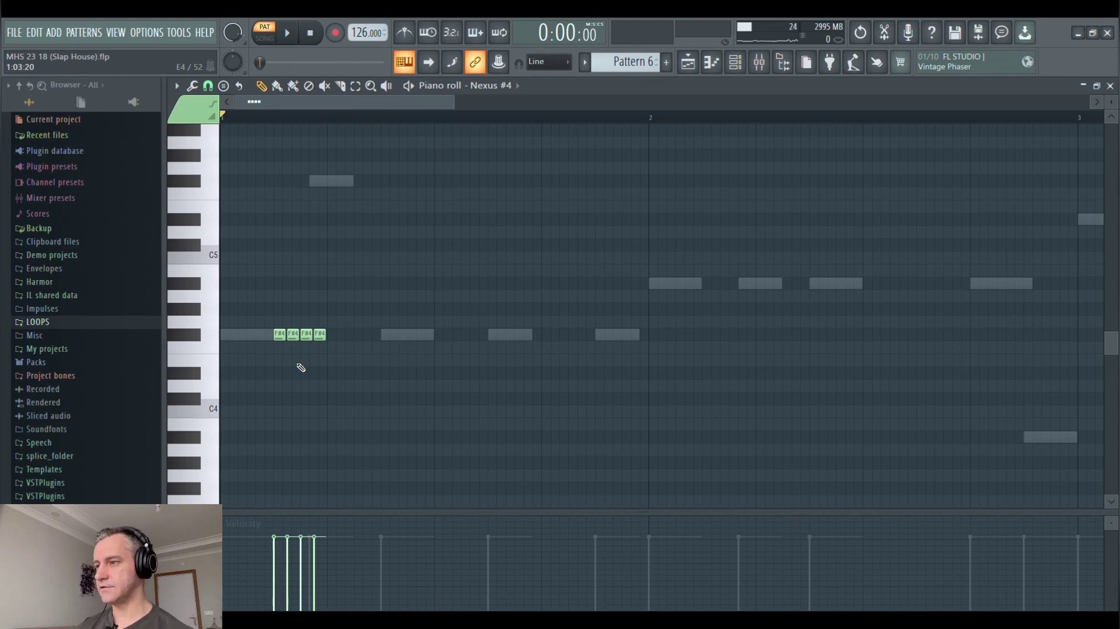
pyautogui.press('F7')
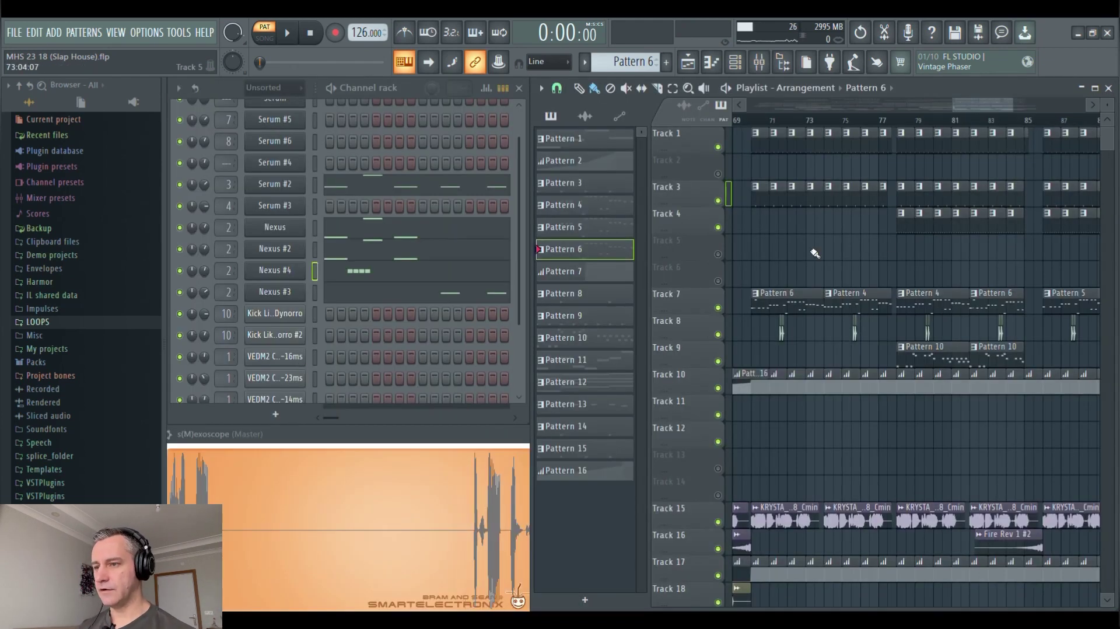
# Play the song from bar 70 with the Track 15 vocal muted, and unmute the vocal.
pyautogui.click(756, 121)
pyautogui.press('space')
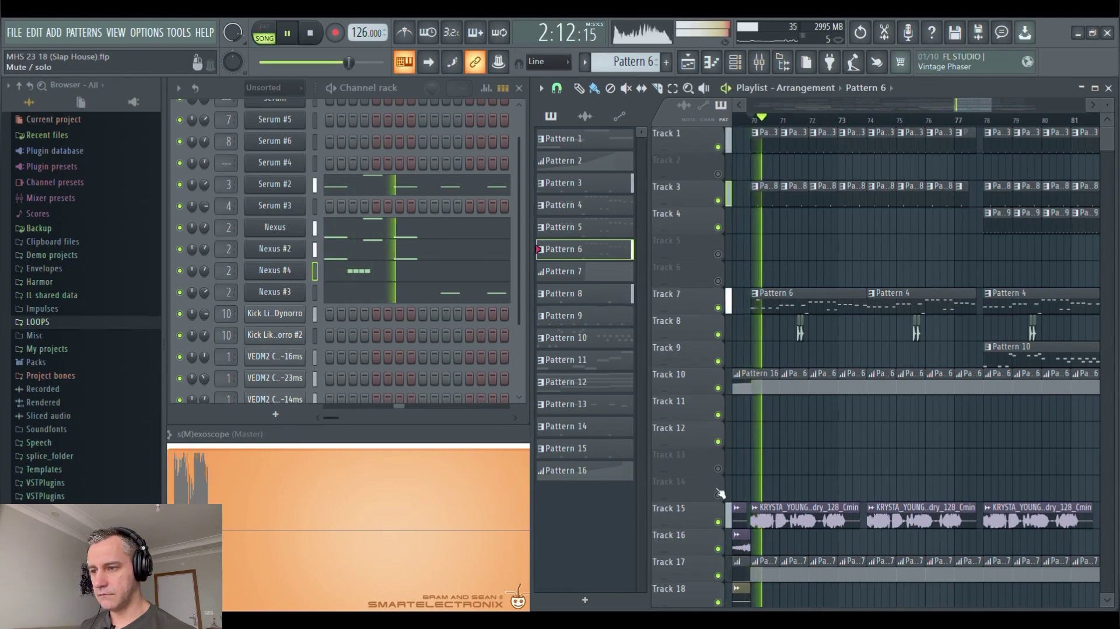
pyautogui.click(718, 522)
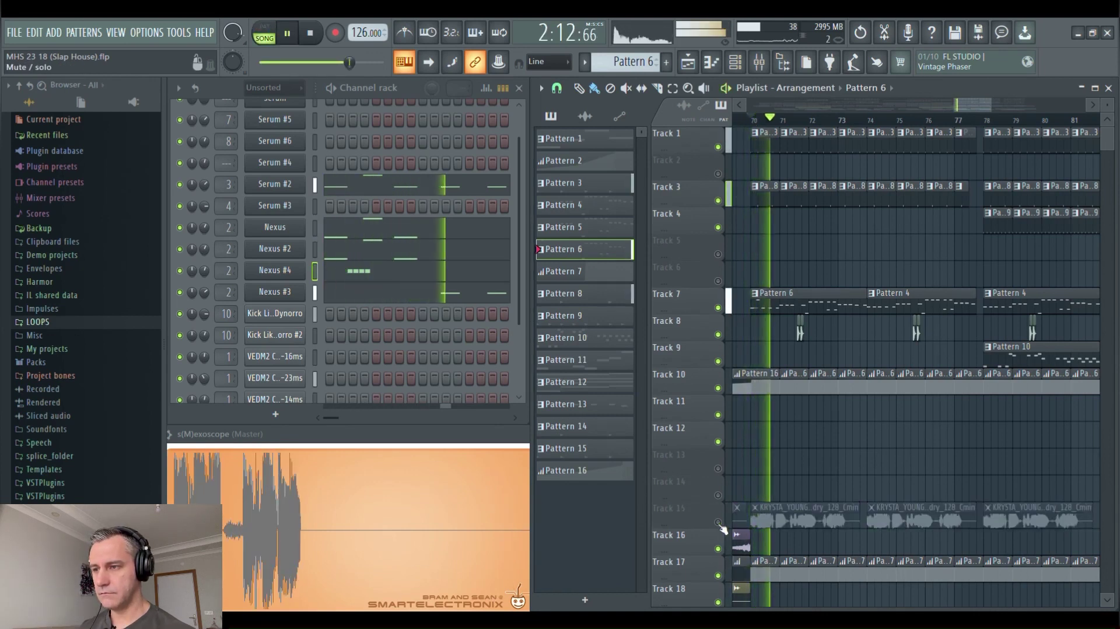
pyautogui.click(718, 522)
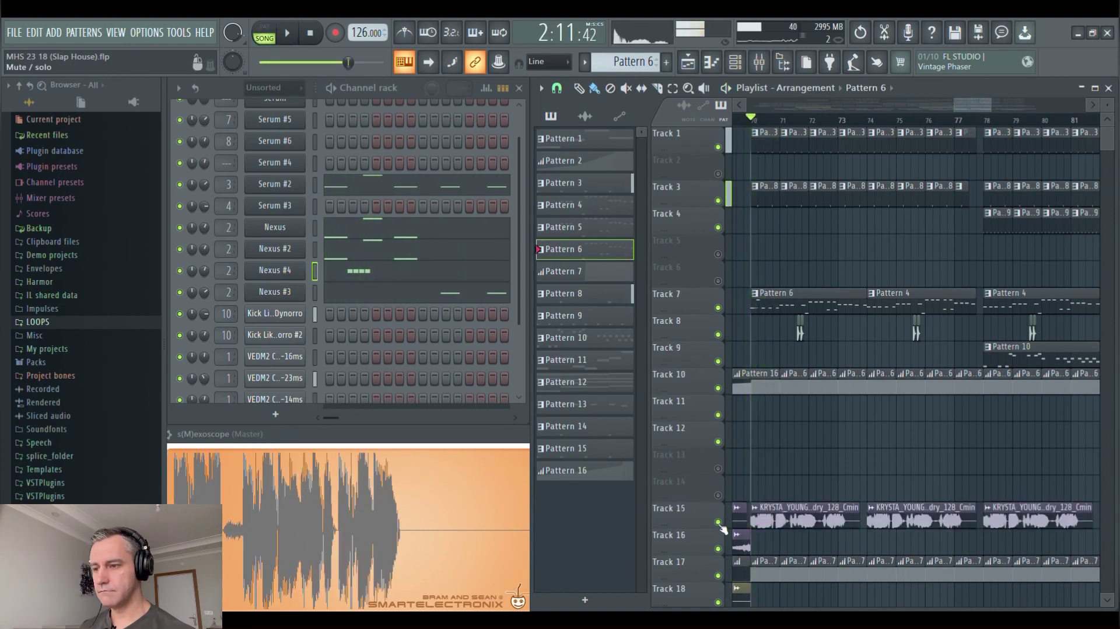
pyautogui.press('space')
pyautogui.scroll(-3, 841, 434)
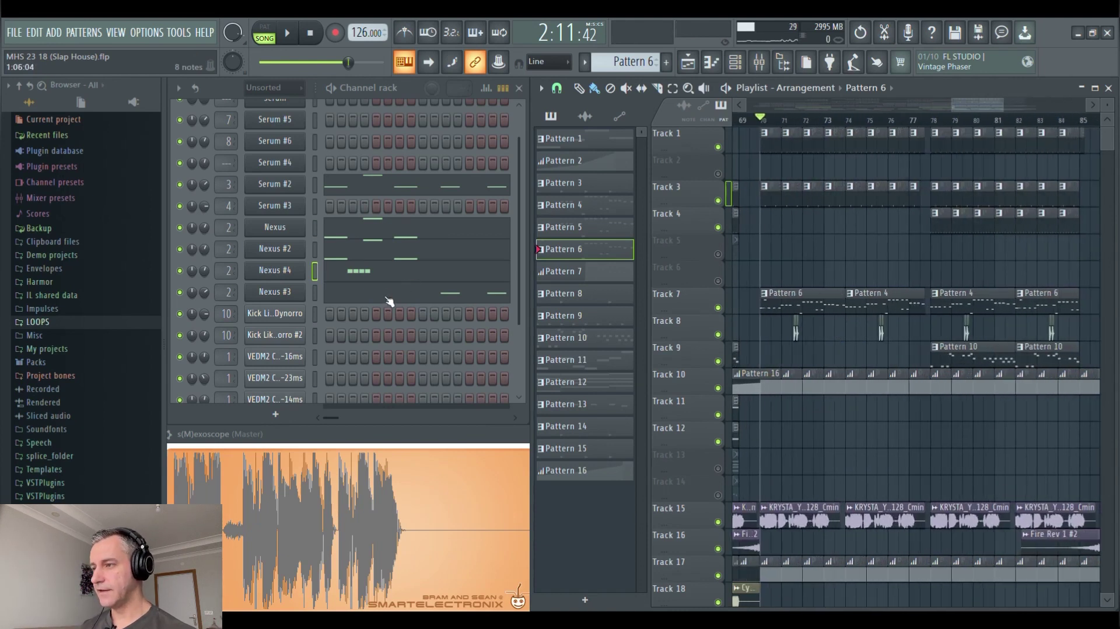
# Examine the four repeated F#4 notes of Nexus #4 in the piano roll once more, and close it.
pyautogui.click(363, 272)
pyautogui.scroll(-2, 339, 339)
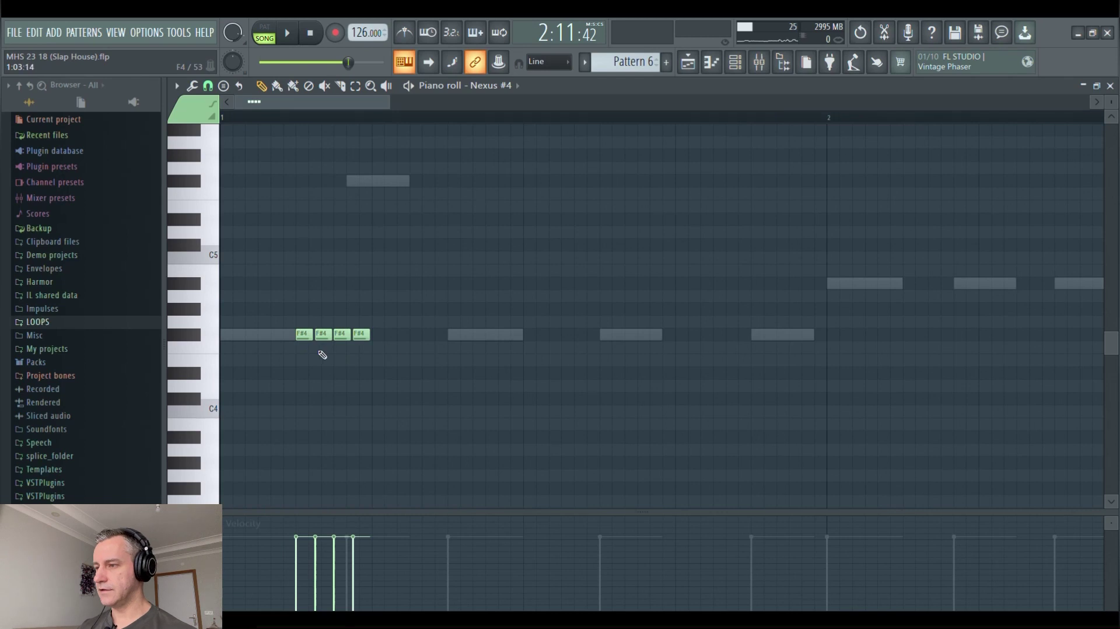
pyautogui.press('F7')
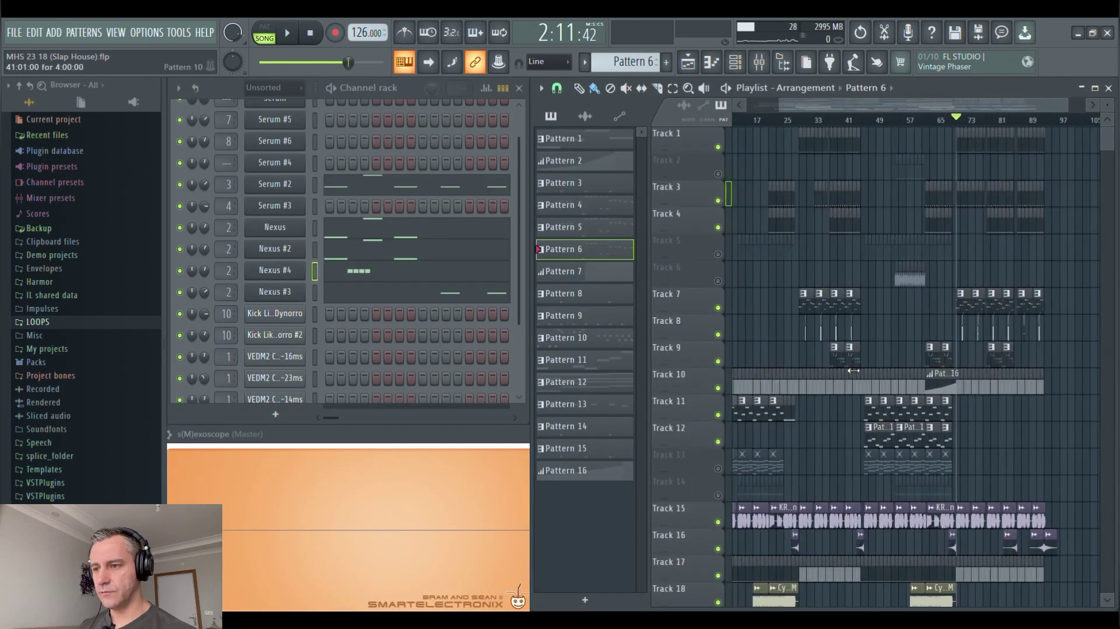
# Inspect the VND Tom 01 A# #2 audio clip on Track 8 near bar 30, and close its settings.
pyautogui.scroll(10, 853, 371)
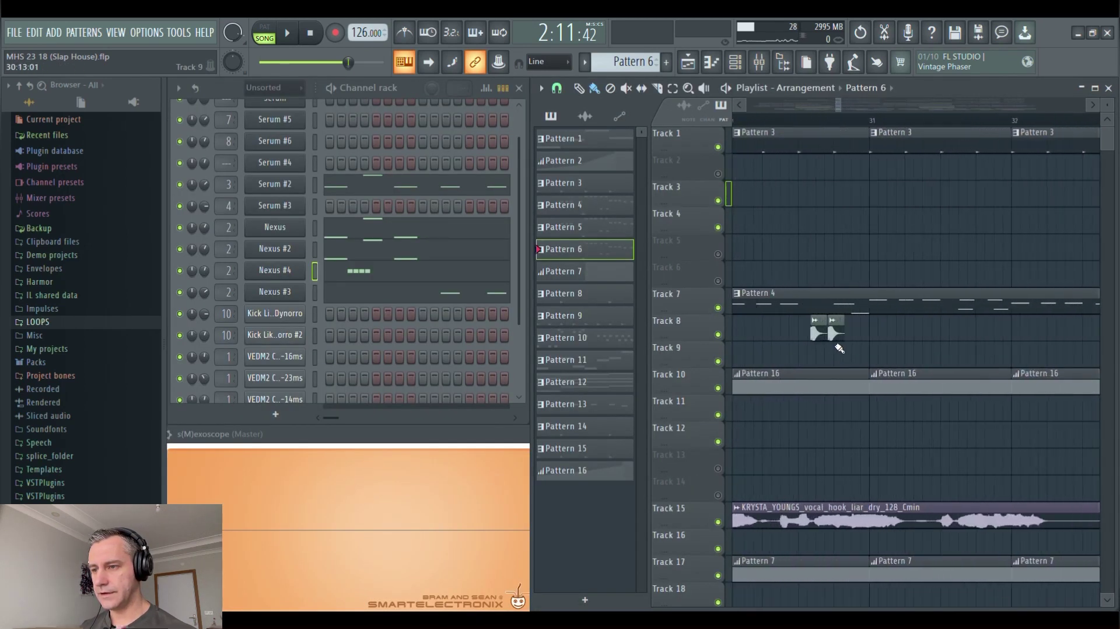
pyautogui.doubleClick(834, 335)
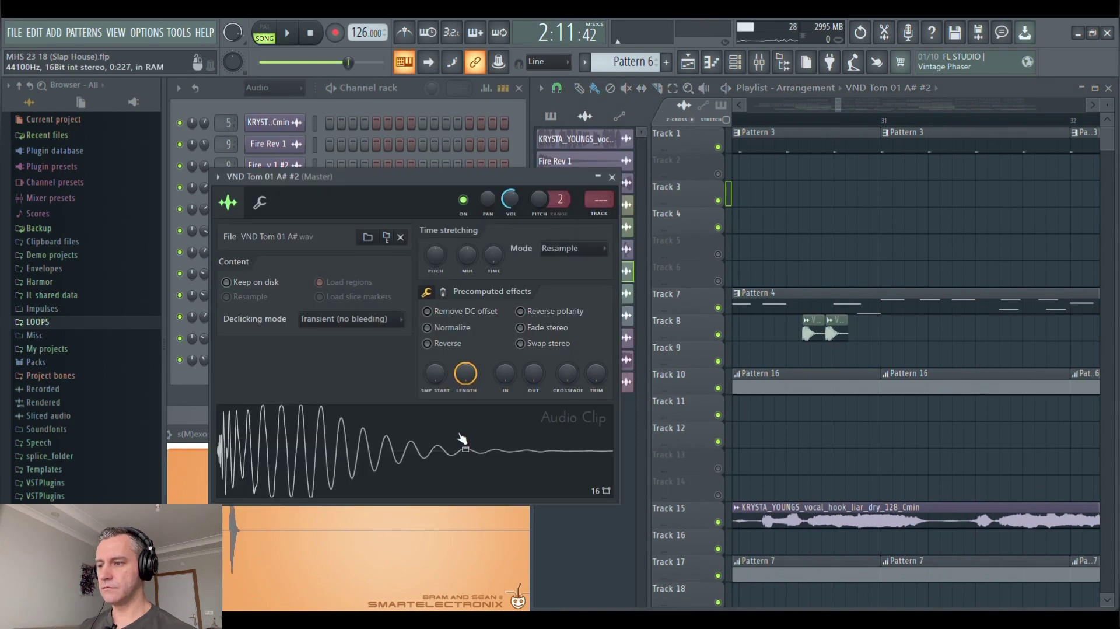
pyautogui.press('Escape')
pyautogui.scroll(-4, 860, 350)
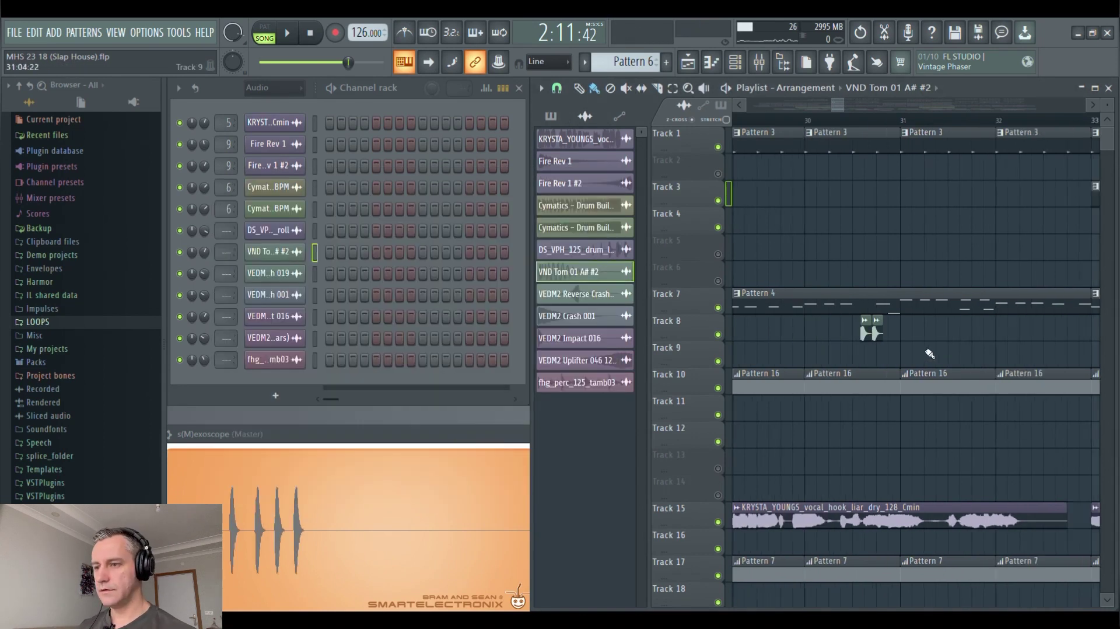
pyautogui.scroll(2, 846, 347)
pyautogui.keyDown('ctrl'); pyautogui.click(718, 334); pyautogui.keyUp('ctrl')
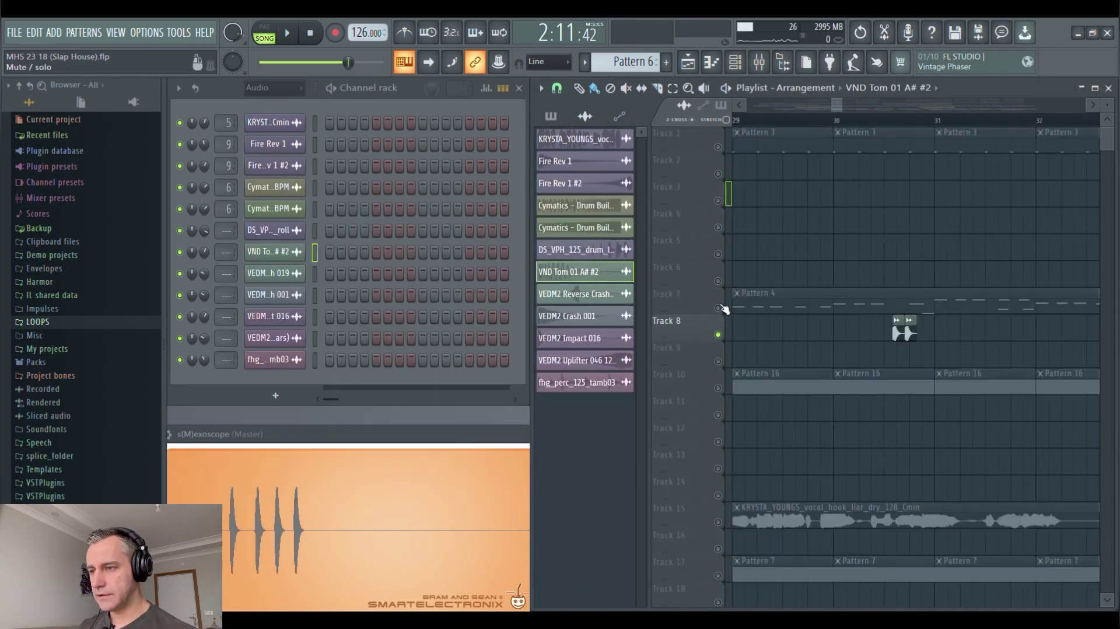
pyautogui.keyDown('ctrl'); pyautogui.click(718, 334); pyautogui.keyUp('ctrl')
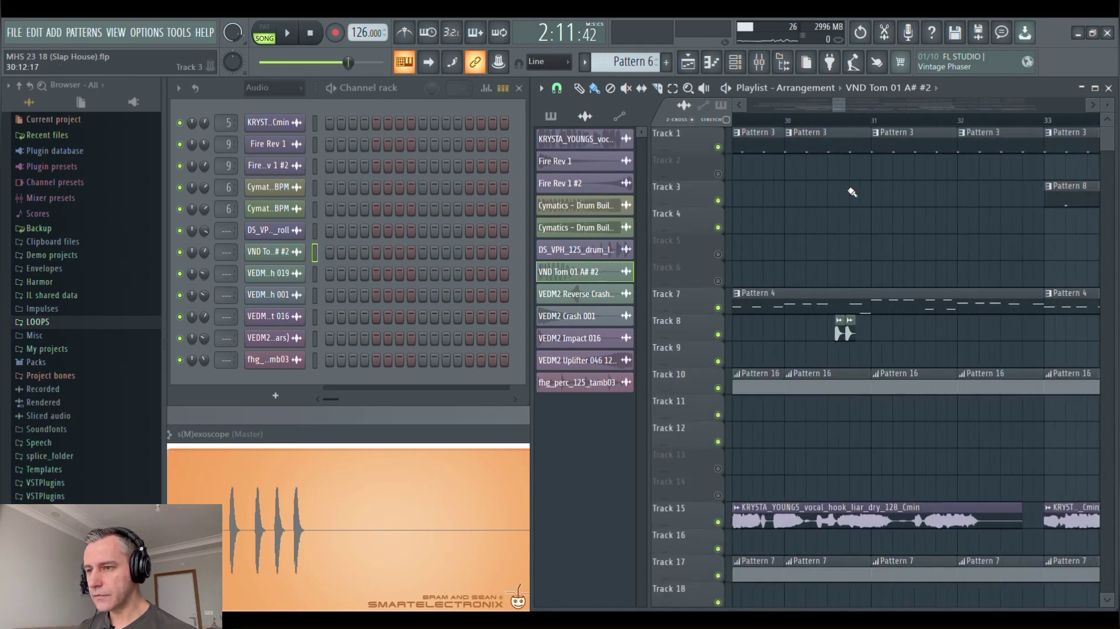
# Play the arrangement from bar 30 through the two tom hits on Track 8.
pyautogui.moveTo(836, 105); pyautogui.dragTo(820, 109)
pyautogui.hscroll(3, 1020, 180)
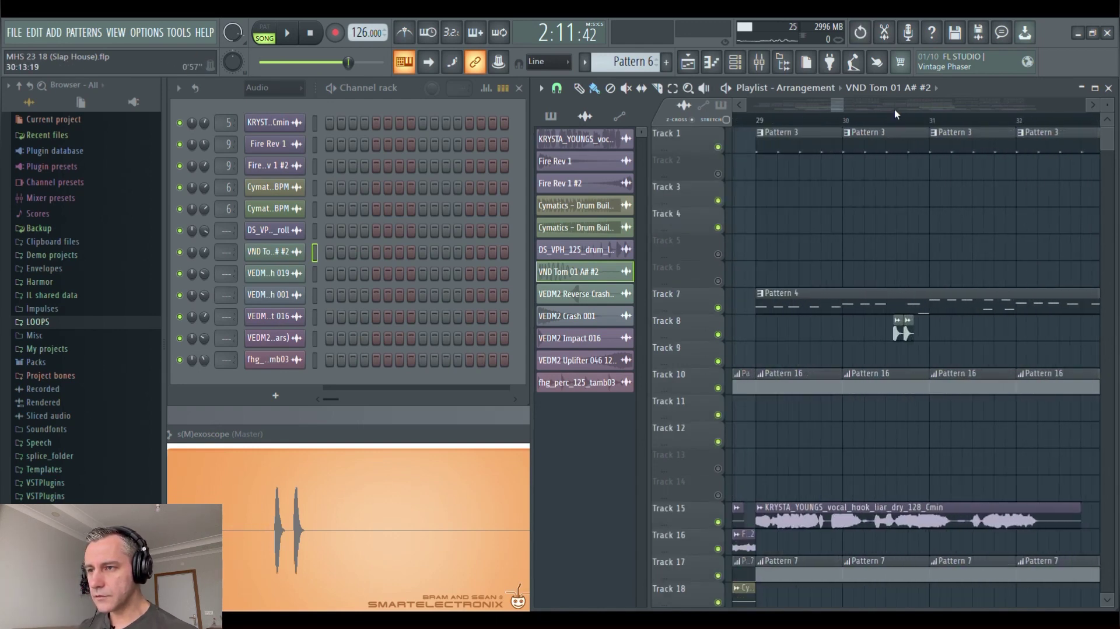
pyautogui.click(858, 122)
pyautogui.scroll(2, 923, 217)
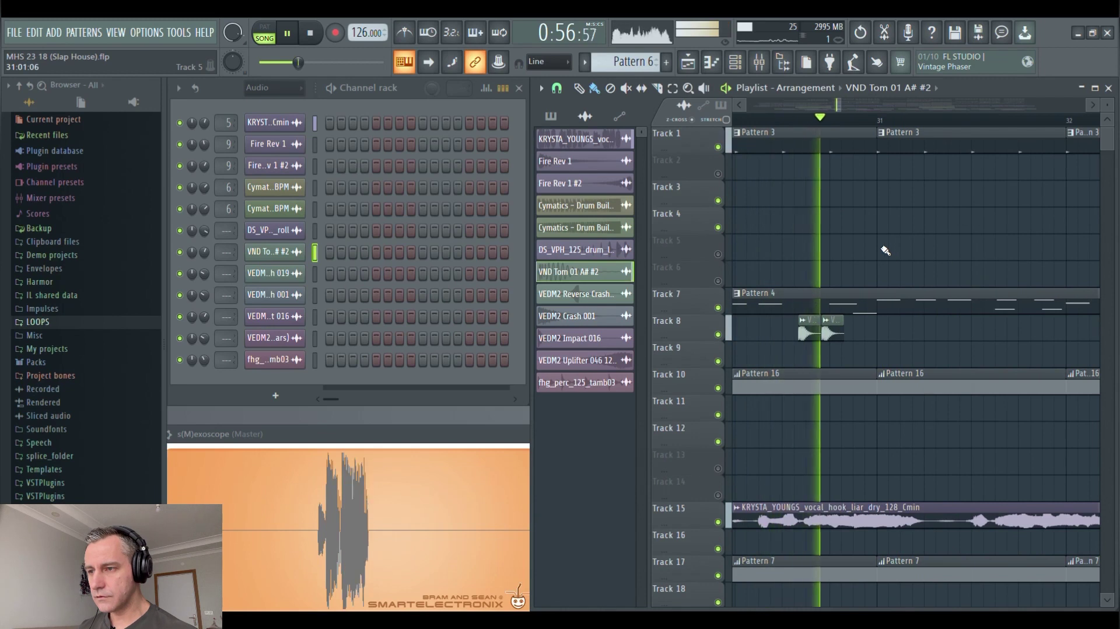
pyautogui.press('space')
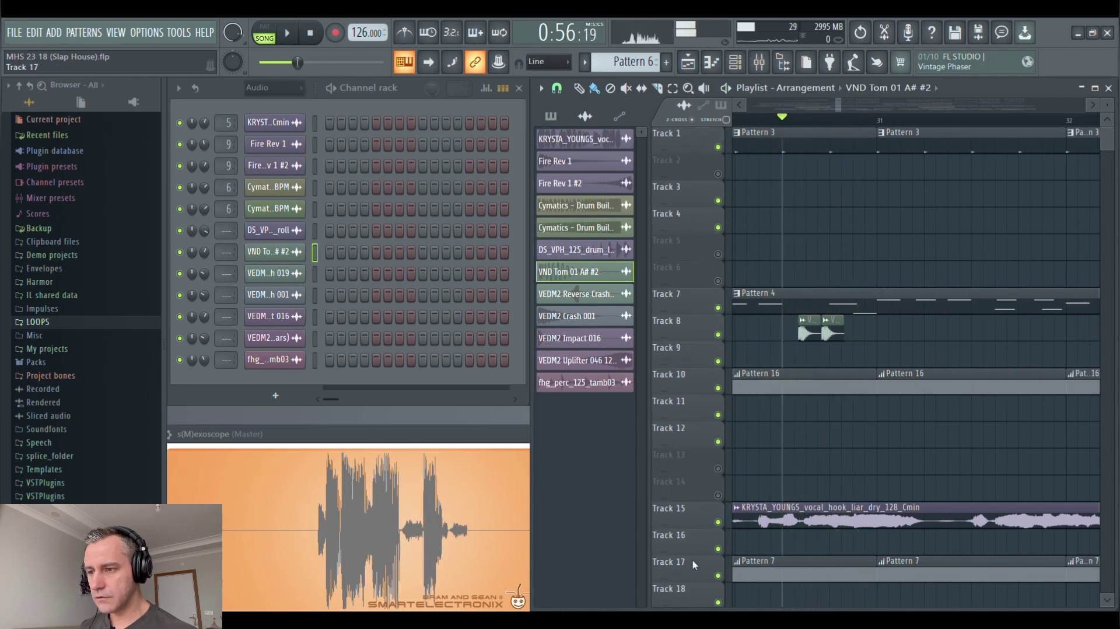
# Replay the Track 8 tom fill with the Track 15 vocal muted, and unmute the vocal.
pyautogui.click(719, 522)
pyautogui.press('space')
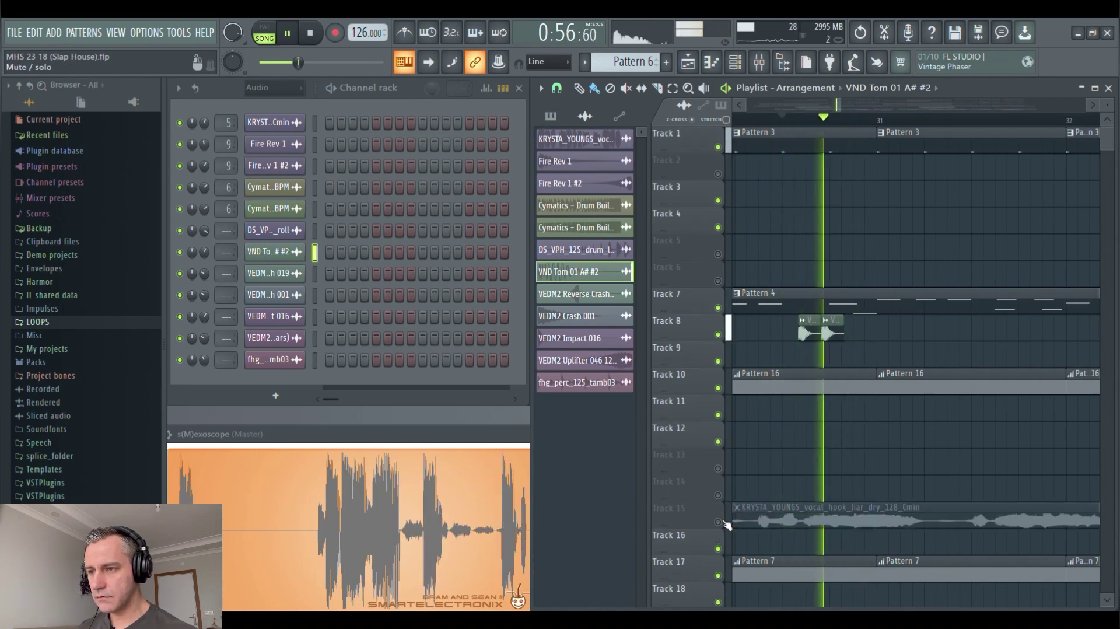
pyautogui.press('space')
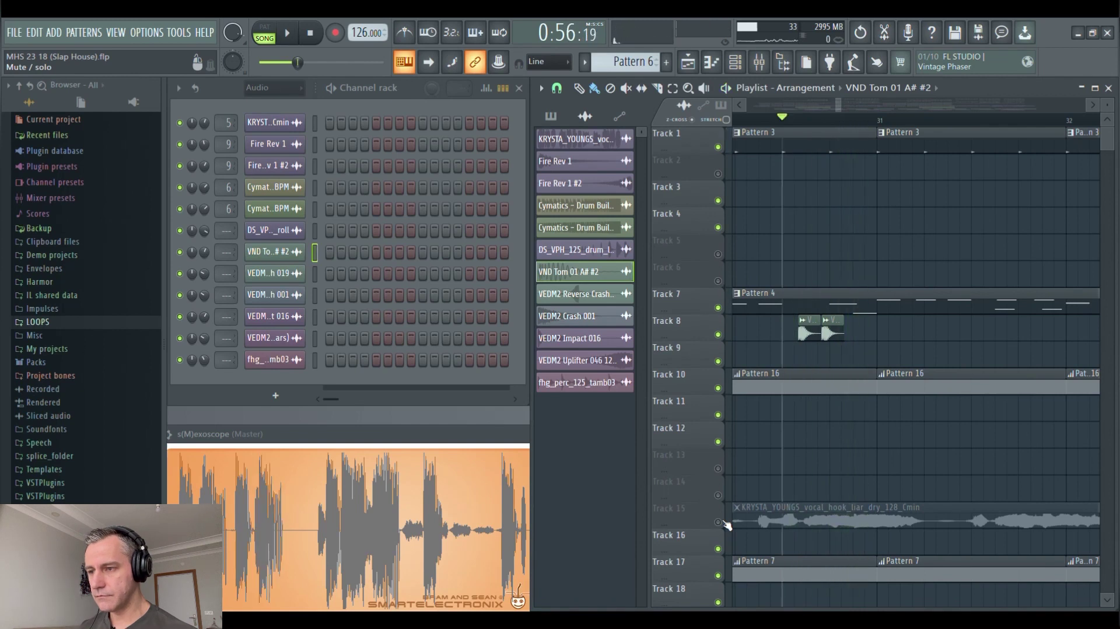
pyautogui.click(719, 522)
# Compare the channel contents of Pattern 4 in the first drop with Pattern 6 in the second drop.
pyautogui.scroll(-5, 824, 458)
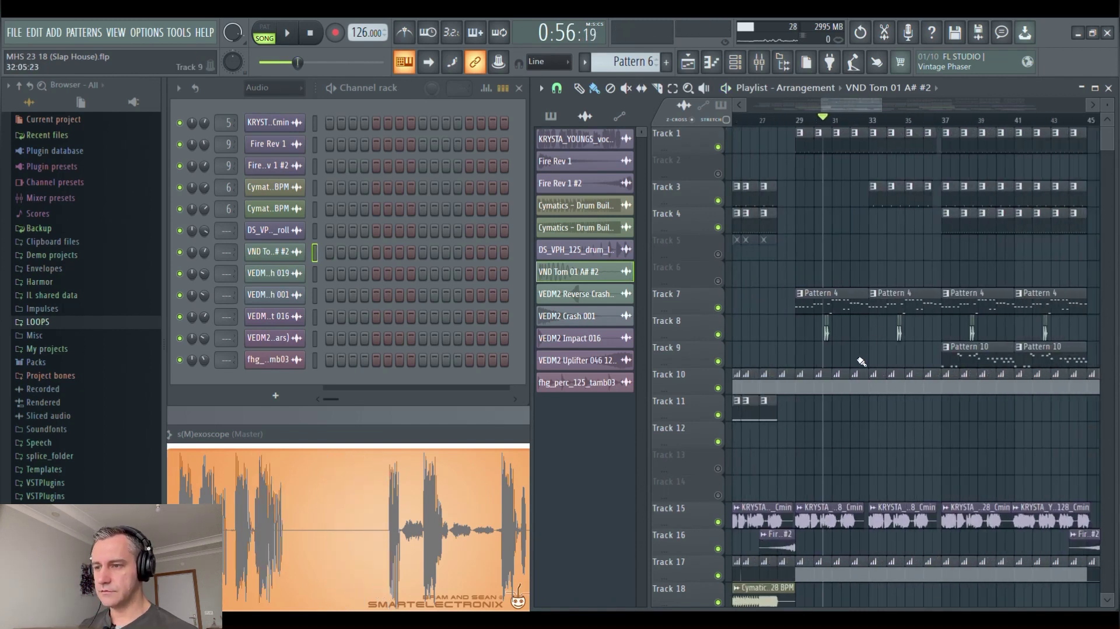
pyautogui.scroll(5, 795, 320)
pyautogui.click(804, 301)
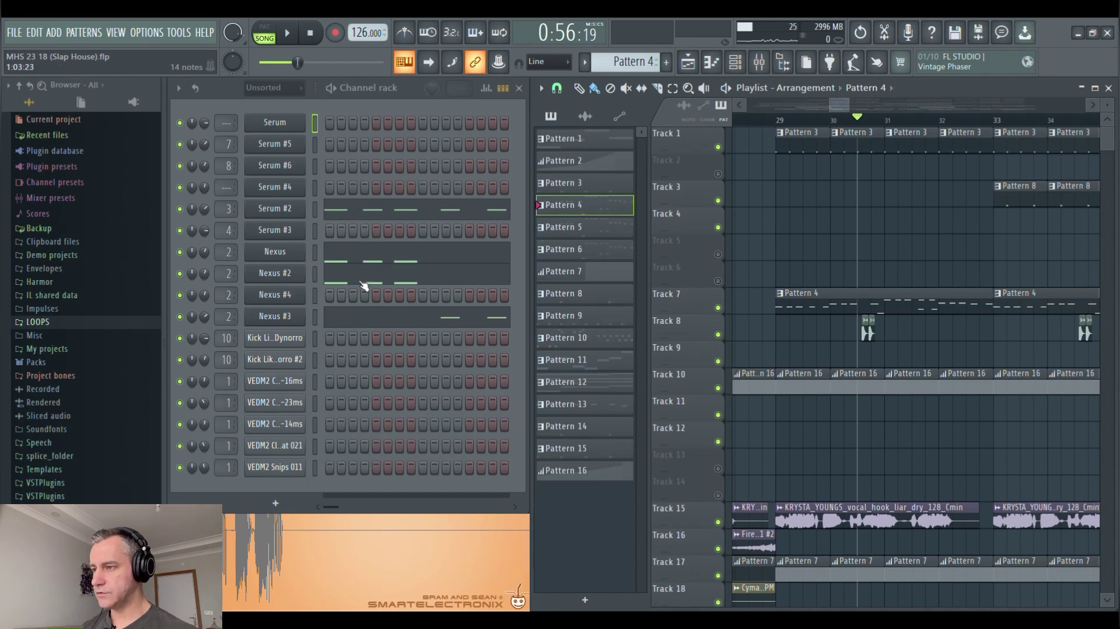
pyautogui.scroll(-5, 799, 325)
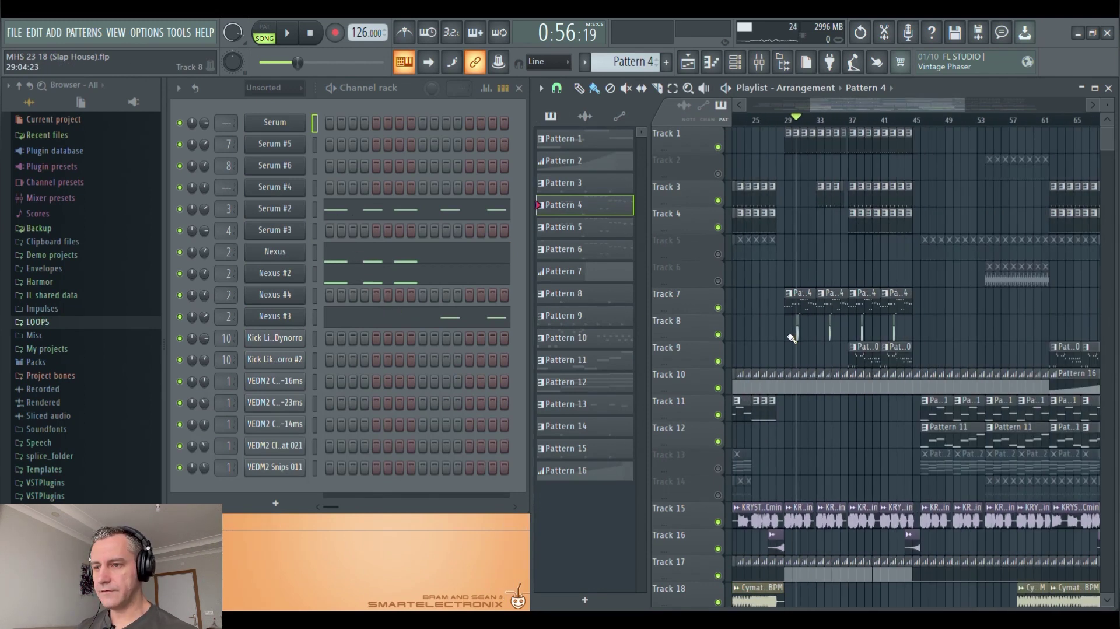
pyautogui.scroll(3, 1017, 325)
pyautogui.click(1031, 301)
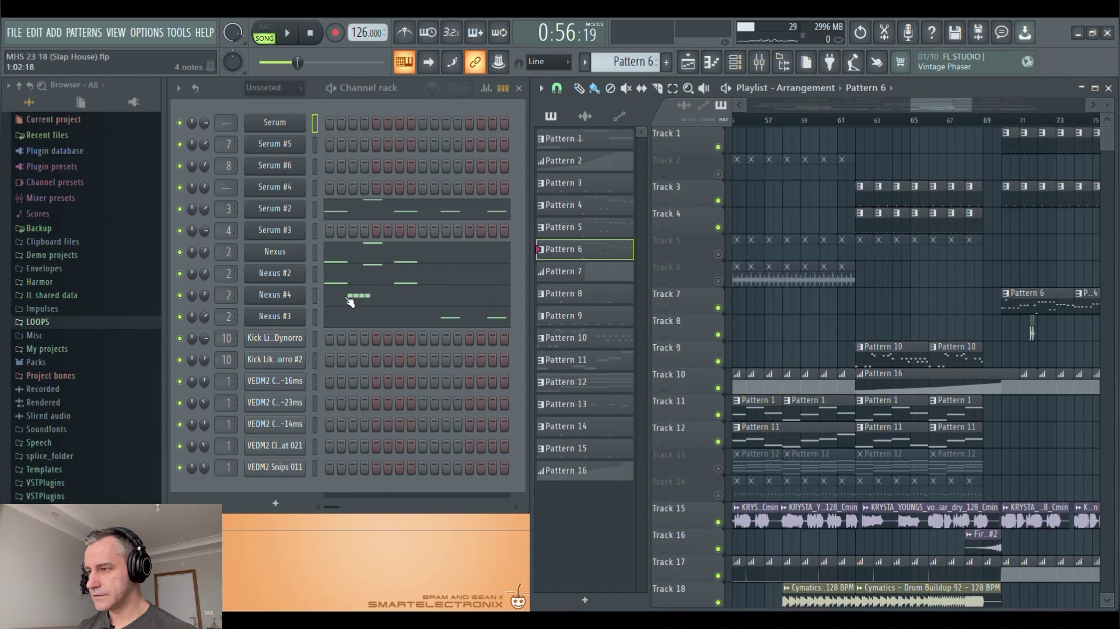
pyautogui.scroll(-5, 962, 346)
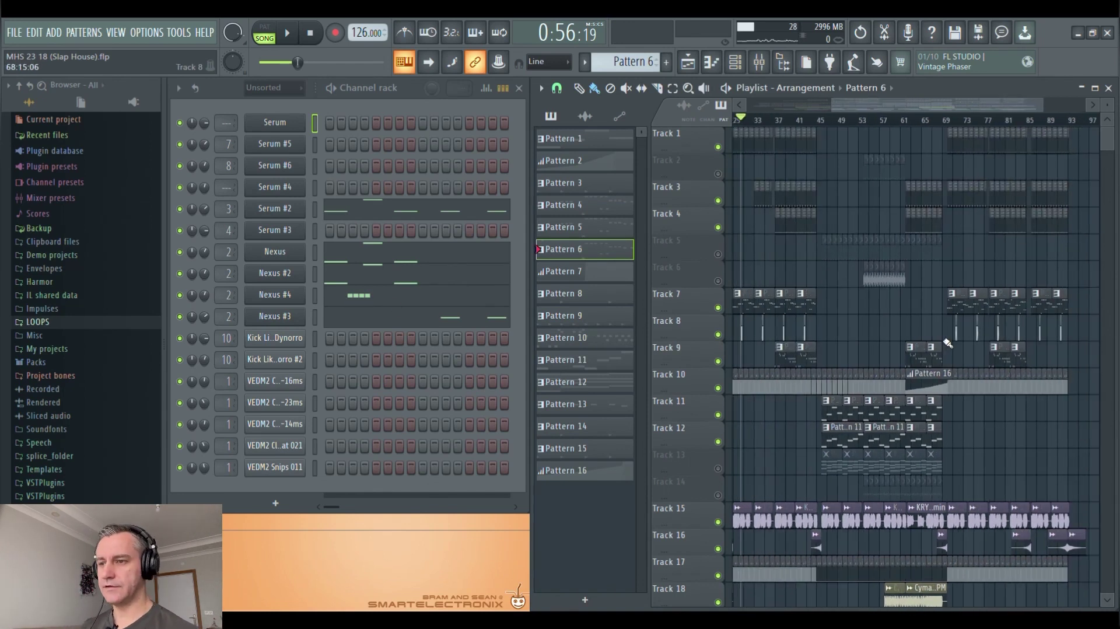
# Select the Pattern 10 clip on Track 9 at bar 37 to see which channel it uses.
pyautogui.scroll(4, 933, 350)
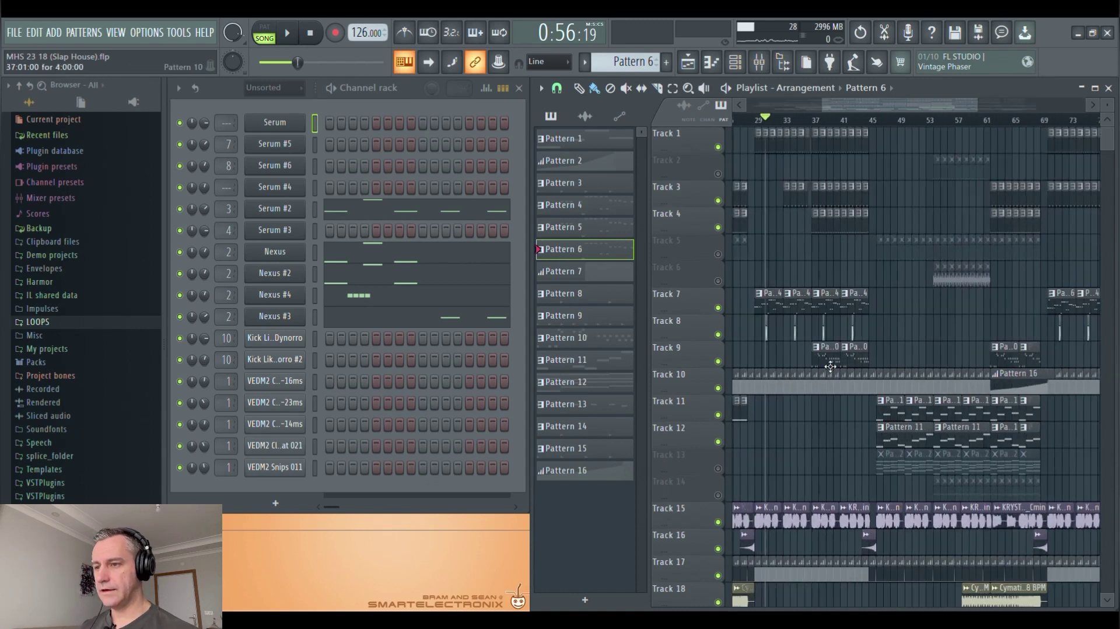
pyautogui.scroll(2, 896, 357)
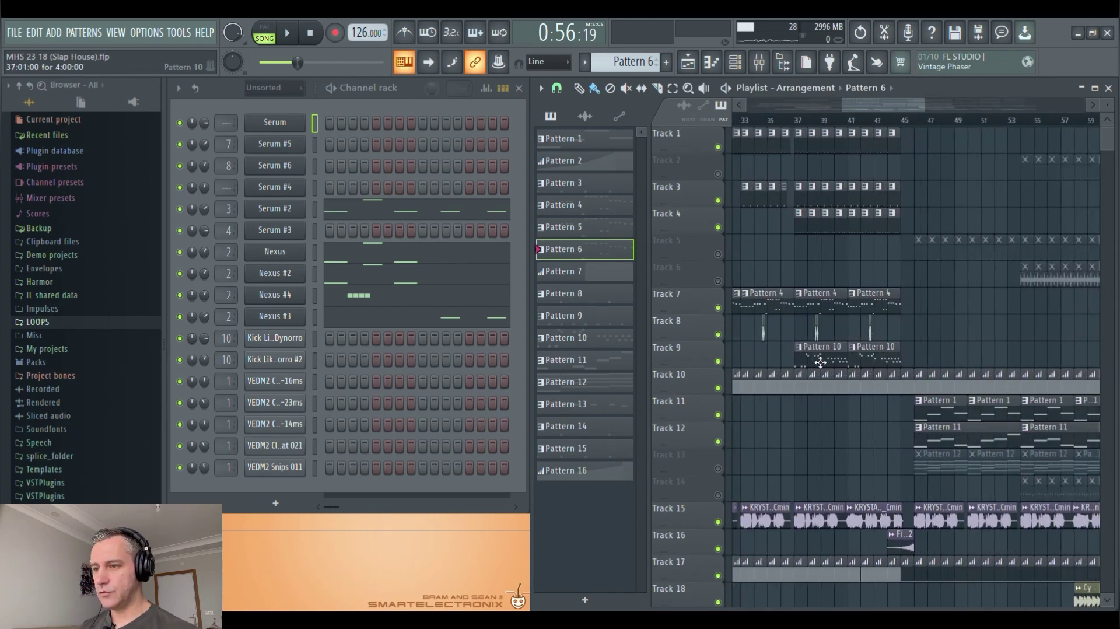
pyautogui.click(837, 357)
pyautogui.scroll(1, 838, 357)
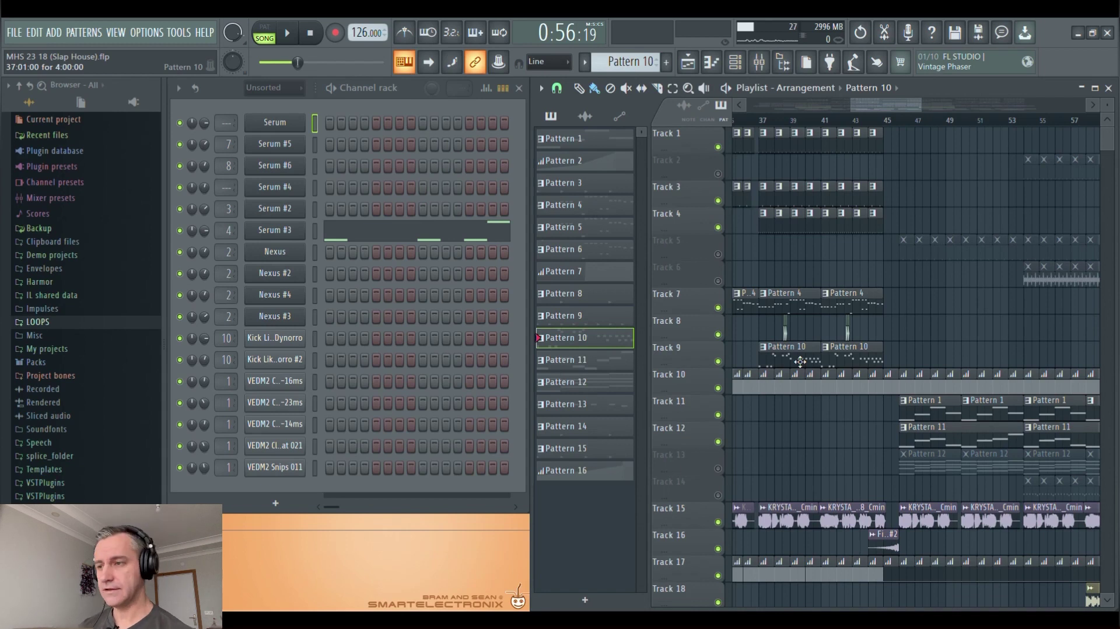
pyautogui.scroll(2, 807, 353)
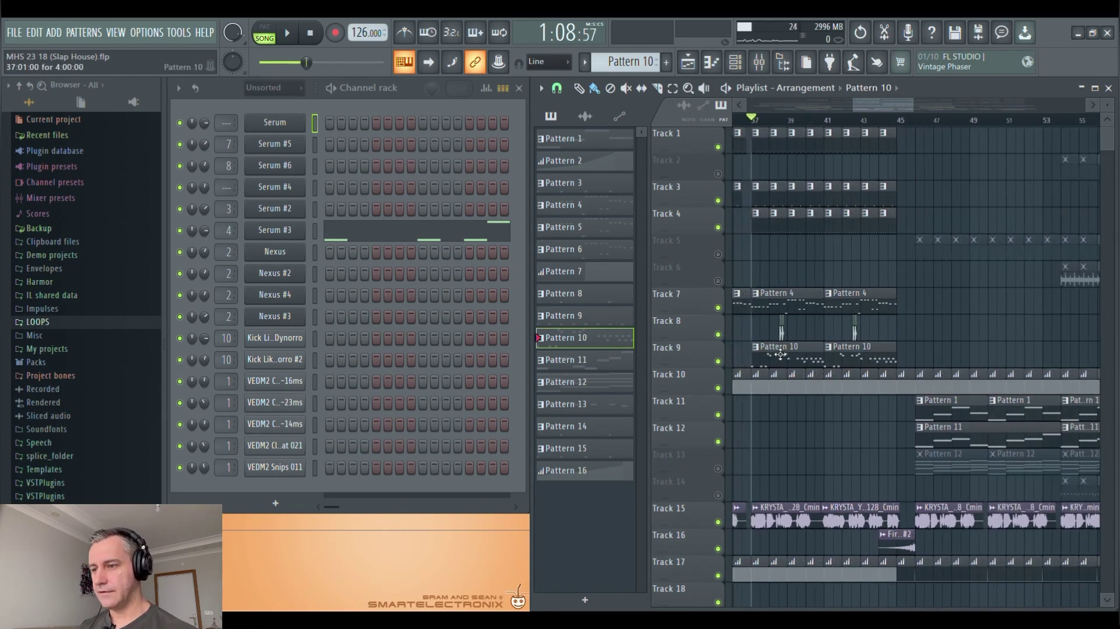
# Play Pattern 10 on its own while viewing its Serum #3 notes in the piano roll, and return to the playlist.
pyautogui.click(277, 43)
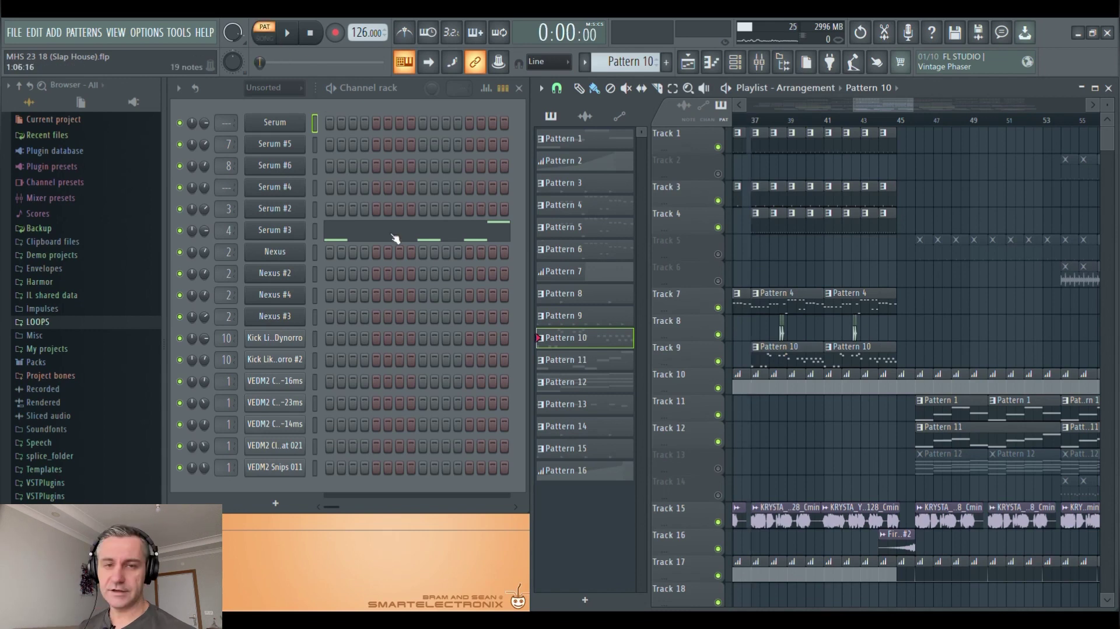
pyautogui.click(394, 238)
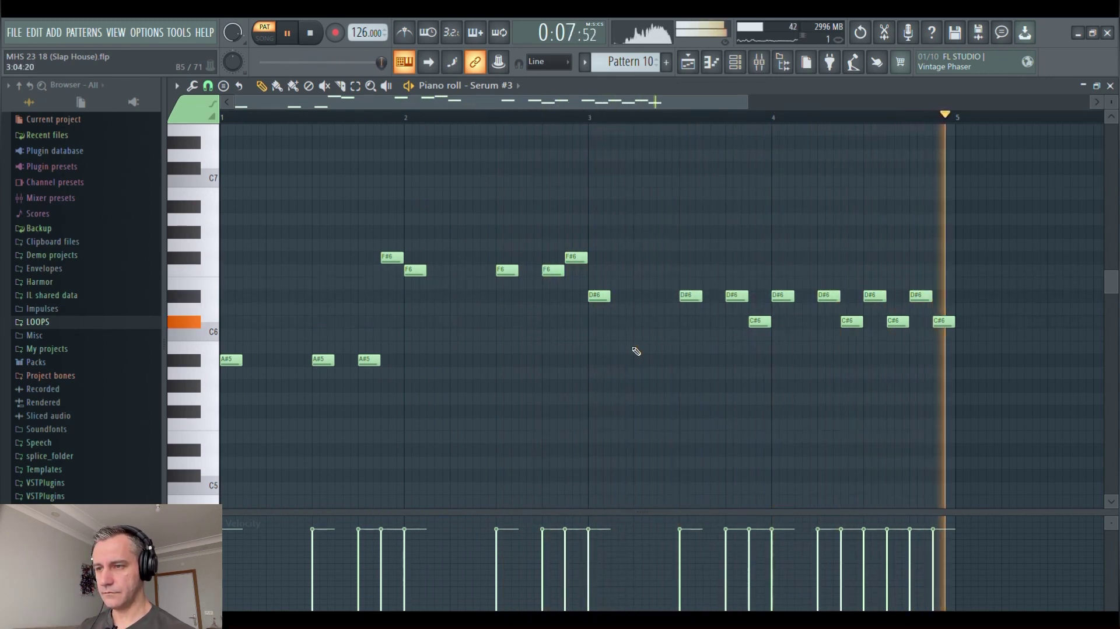
pyautogui.press('space')
pyautogui.press('F7')
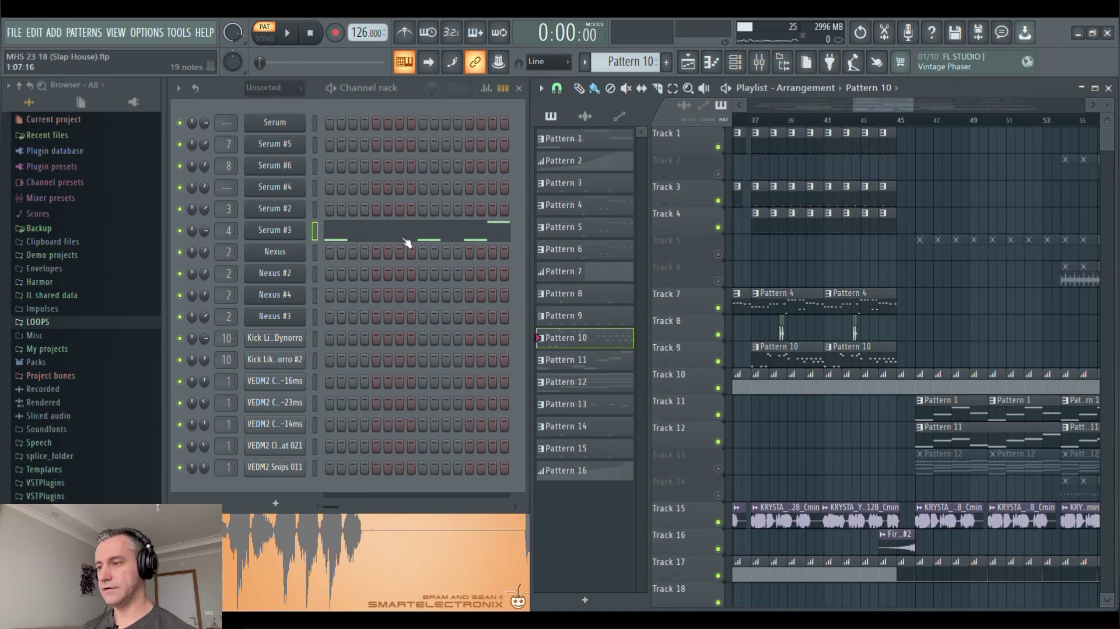
# Open the Parametric EQ 2, OTT, CamelCrusher, Free Filter and Kickstart effects of mixer Insert 4, and close the mixer.
pyautogui.click(758, 62)
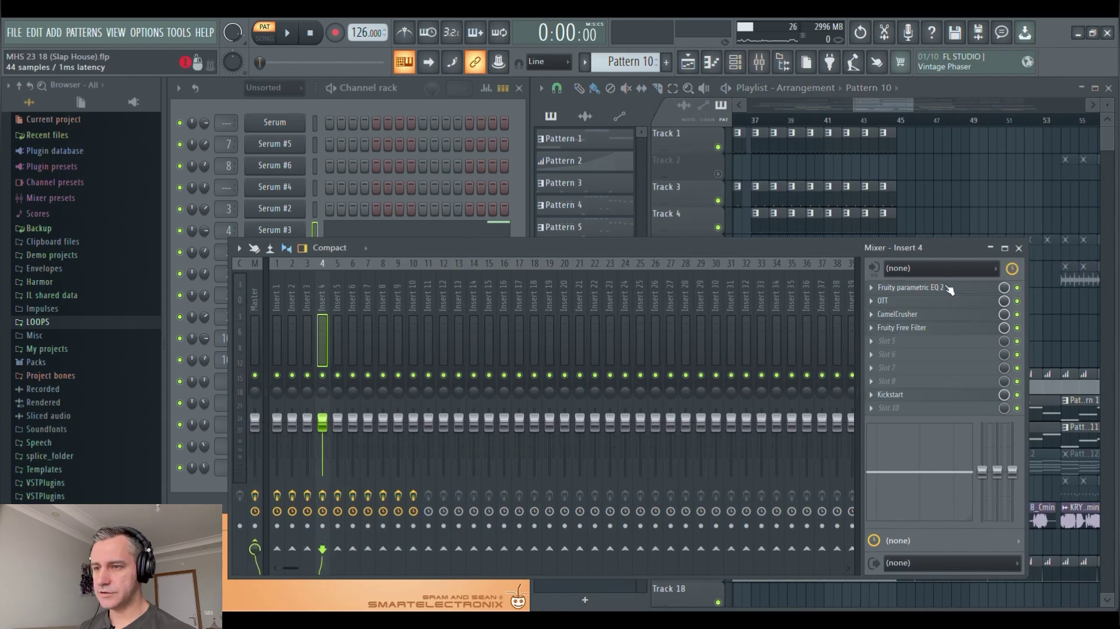
pyautogui.click(948, 288)
pyautogui.click(947, 301)
pyautogui.click(948, 314)
pyautogui.click(948, 328)
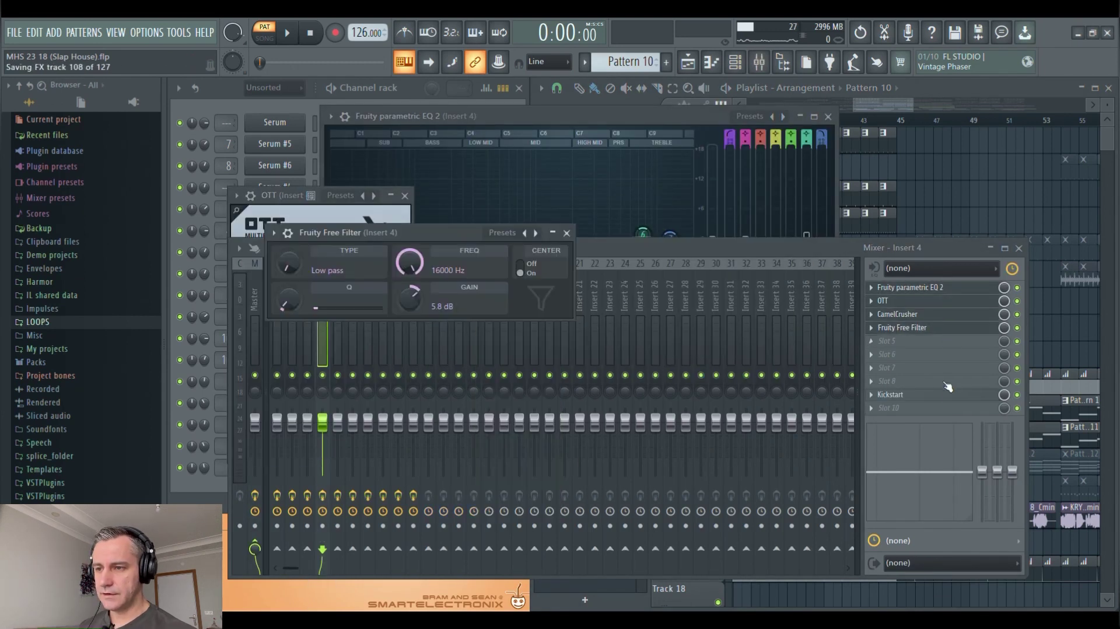
pyautogui.click(957, 394)
pyautogui.click(1026, 252)
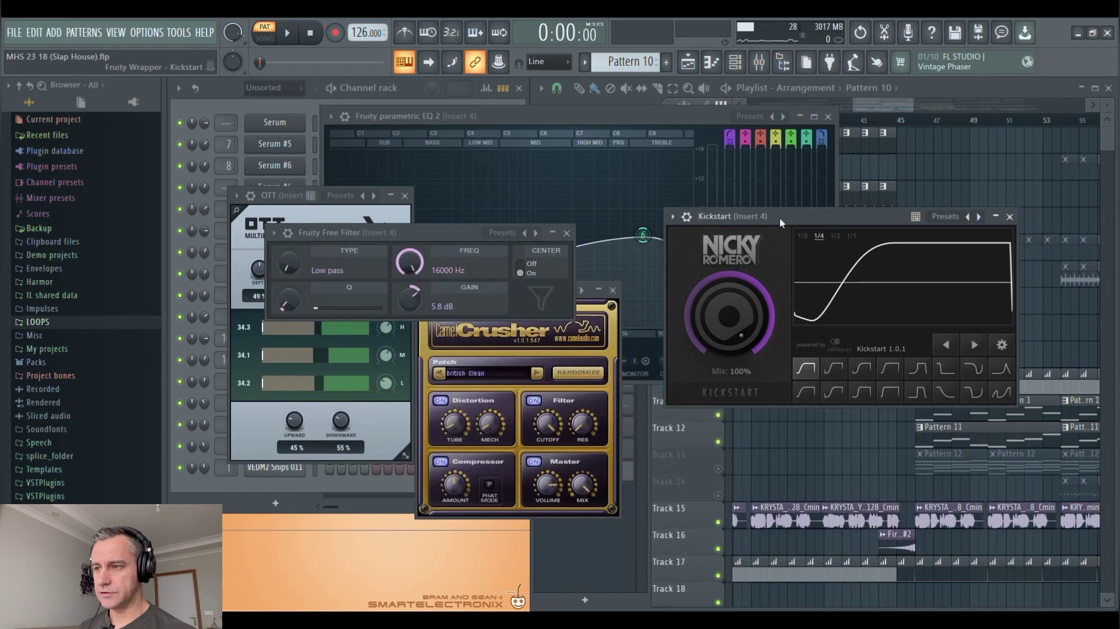
# Spread out the Insert 4 effect windows, examine the Fruity Parametric EQ 2 curve, and close the equalizer.
pyautogui.moveTo(846, 217); pyautogui.dragTo(881, 378)
pyautogui.moveTo(425, 232); pyautogui.dragTo(868, 251)
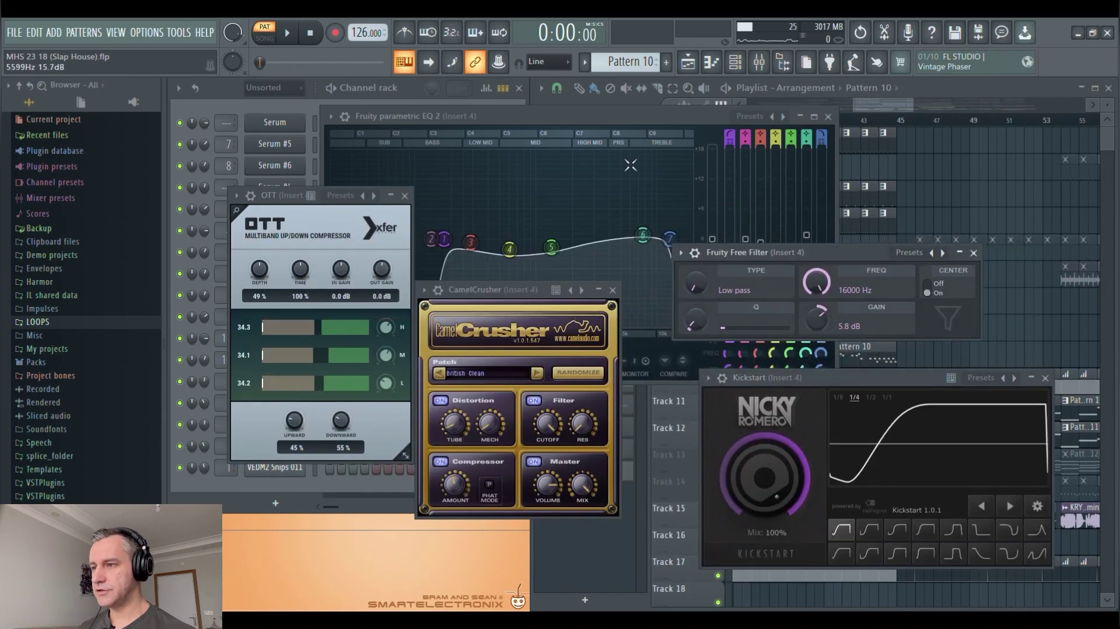
pyautogui.moveTo(577, 116); pyautogui.dragTo(447, 153)
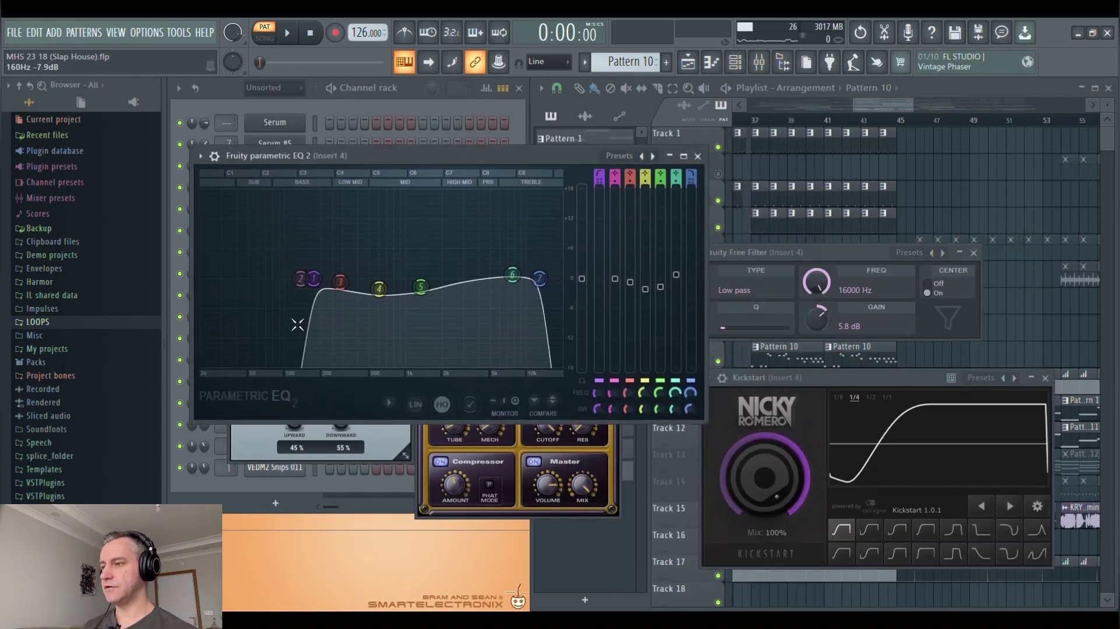
pyautogui.click(697, 156)
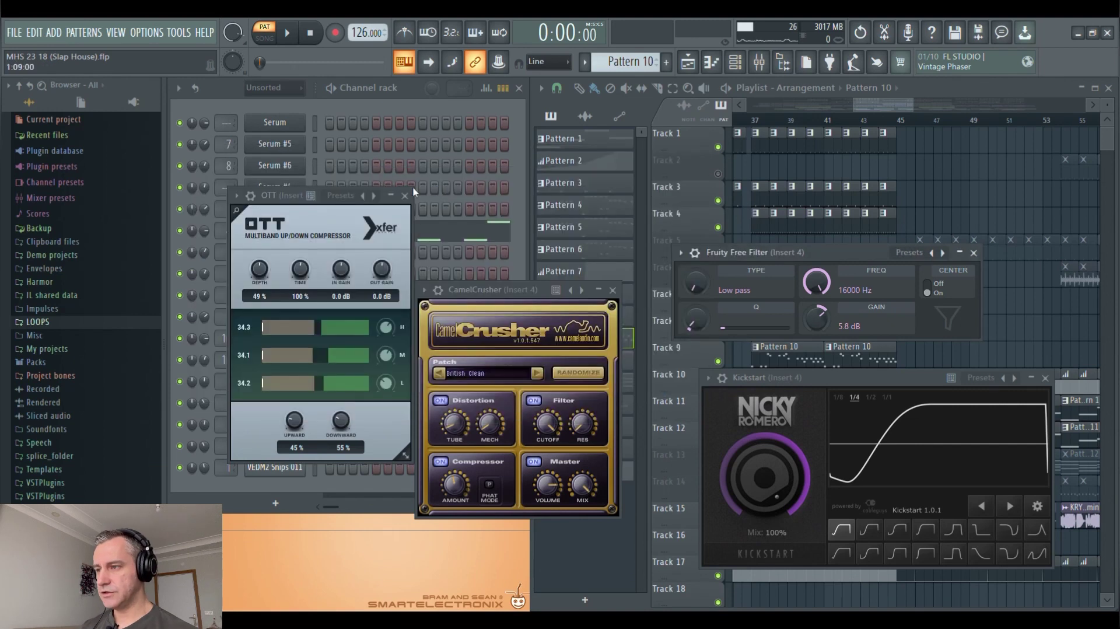
# Examine the OTT, CamelCrusher and Kickstart settings on Insert 4, closing each effect.
pyautogui.moveTo(282, 202); pyautogui.dragTo(277, 288)
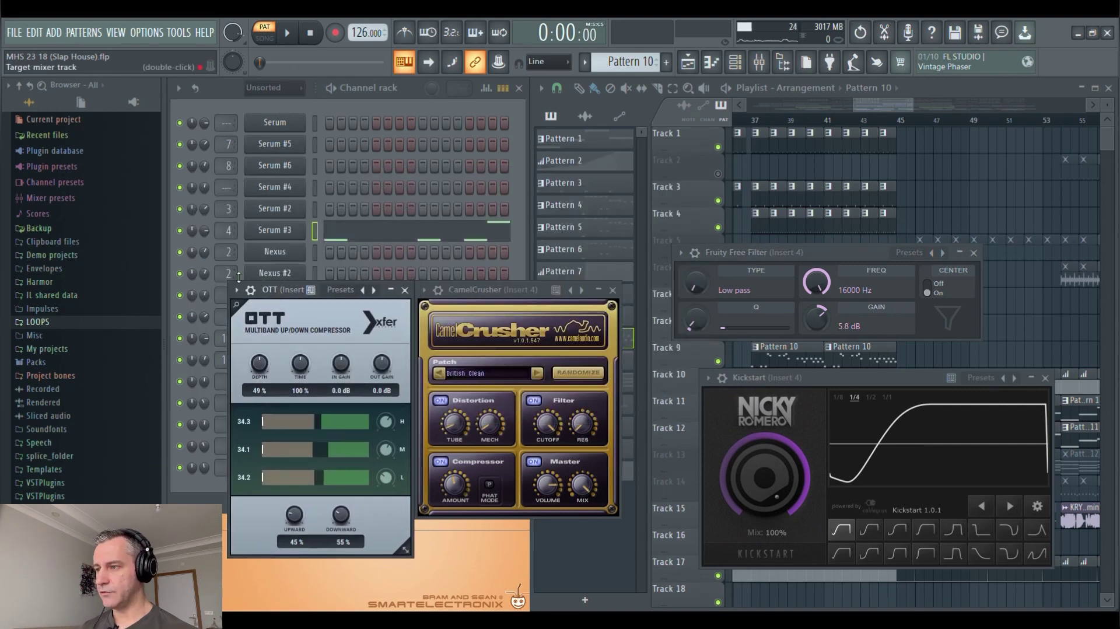
pyautogui.click(405, 290)
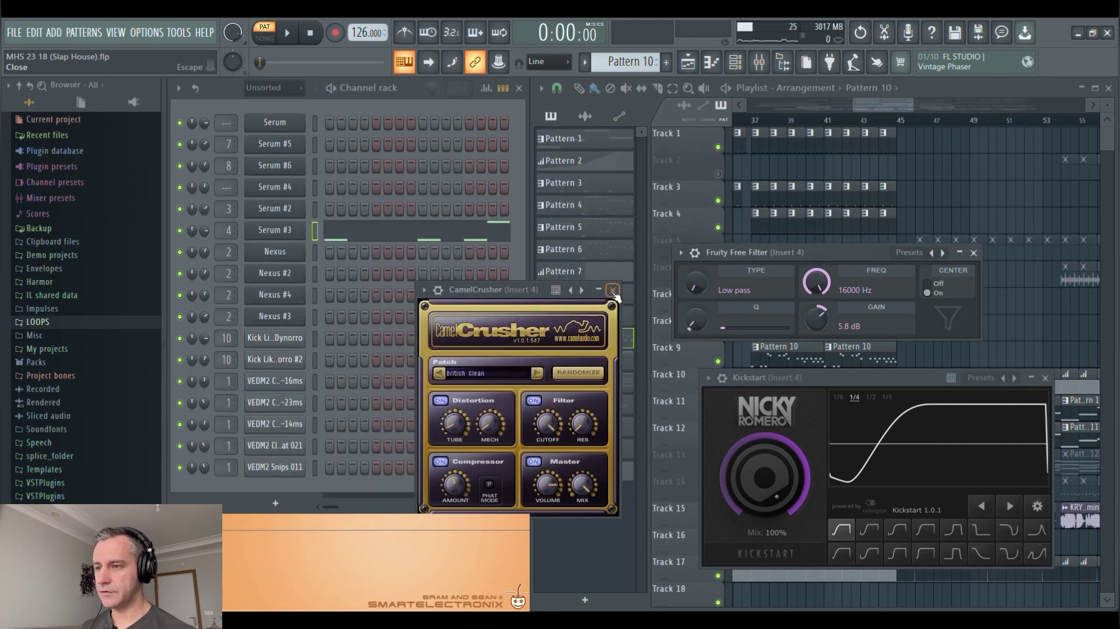
pyautogui.click(613, 290)
pyautogui.moveTo(820, 383); pyautogui.dragTo(343, 267)
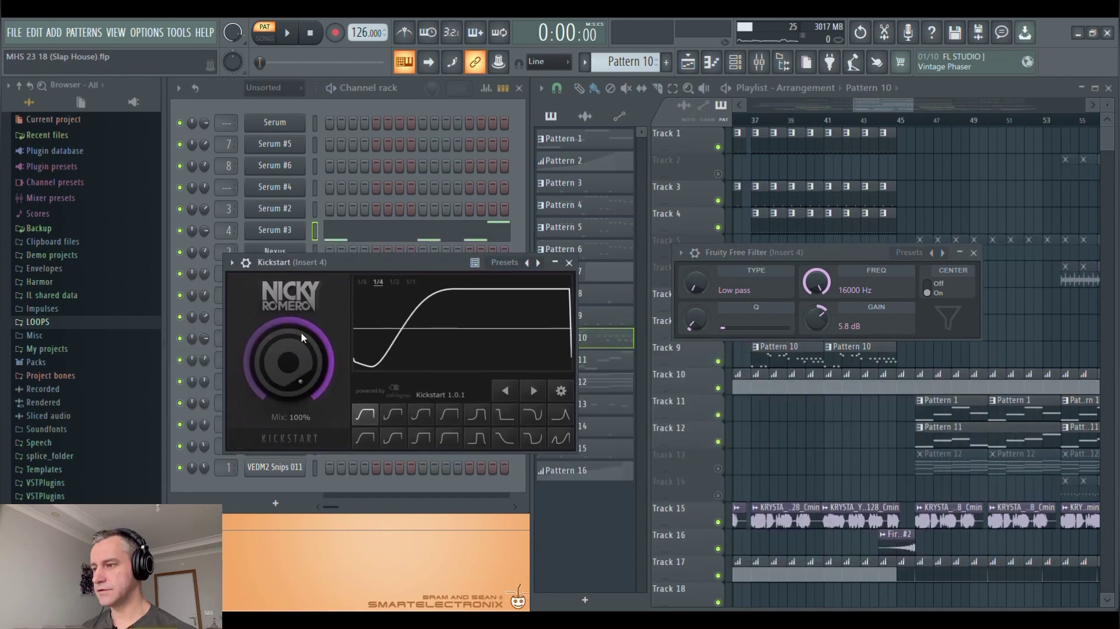
pyautogui.click(570, 262)
# Play the arrangement from bar 62 with the Insert 4 Fruity Free Filter in view to observe its cutoff automation.
pyautogui.moveTo(828, 253); pyautogui.dragTo(475, 233)
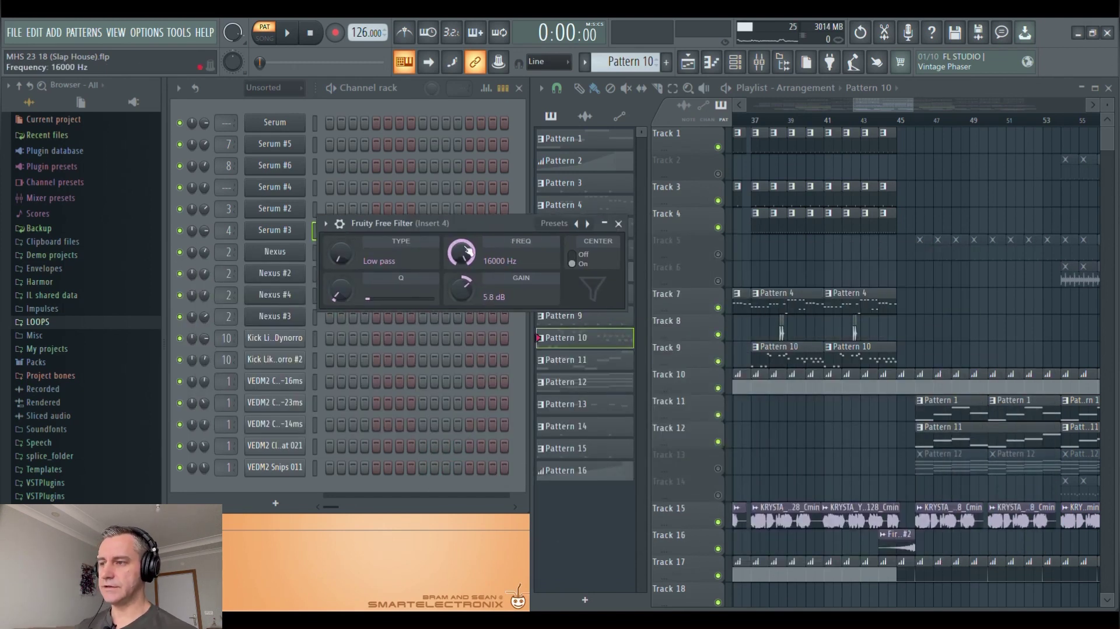
pyautogui.keyDown('ctrl'); pyautogui.scroll(-3, 997, 320); pyautogui.keyUp('ctrl')
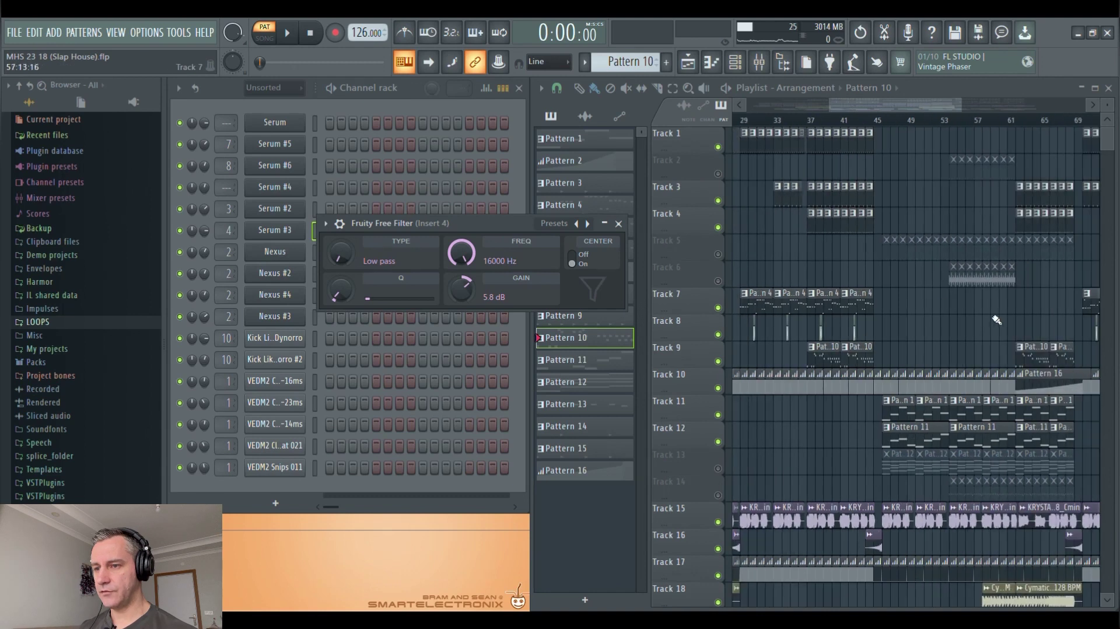
pyautogui.keyDown('ctrl'); pyautogui.scroll(4, 996, 320); pyautogui.keyUp('ctrl')
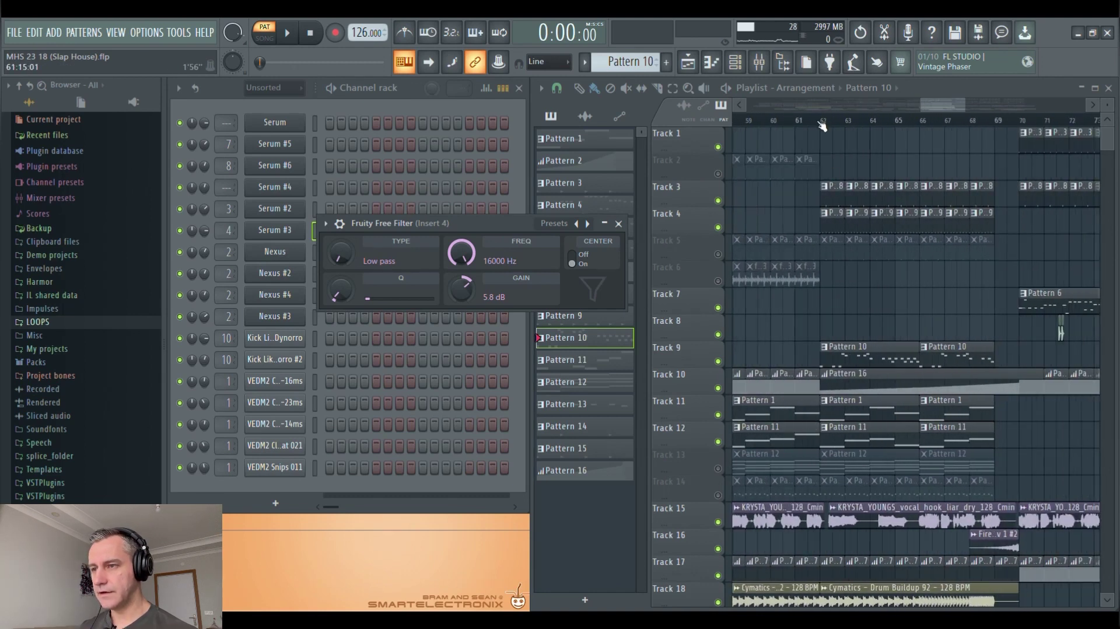
pyautogui.click(823, 125)
pyautogui.press('space')
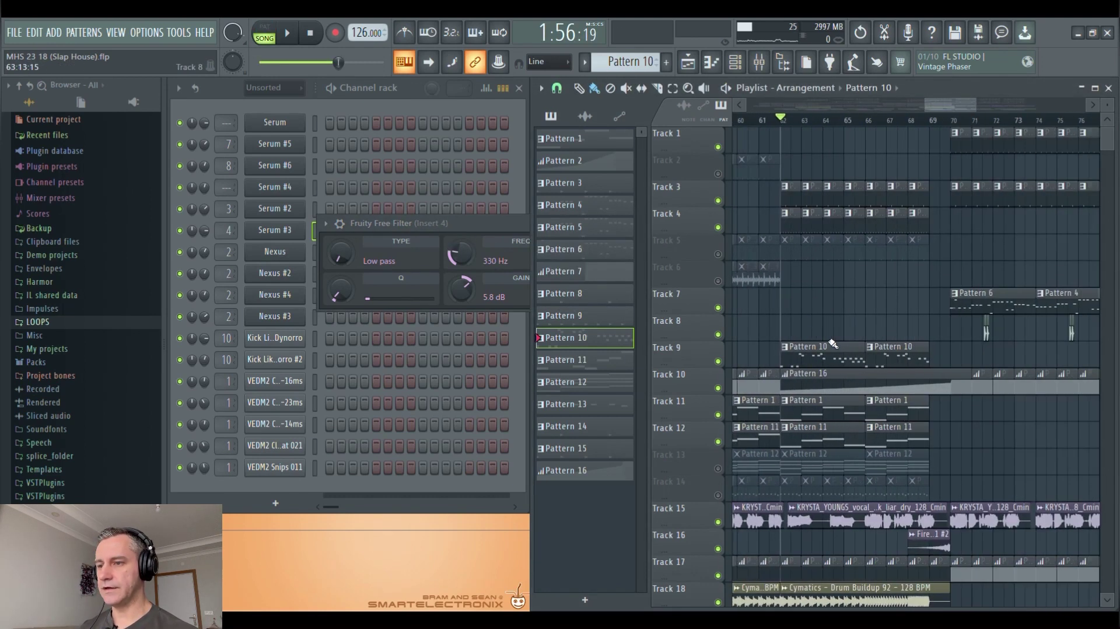
pyautogui.moveTo(461, 221); pyautogui.dragTo(408, 224)
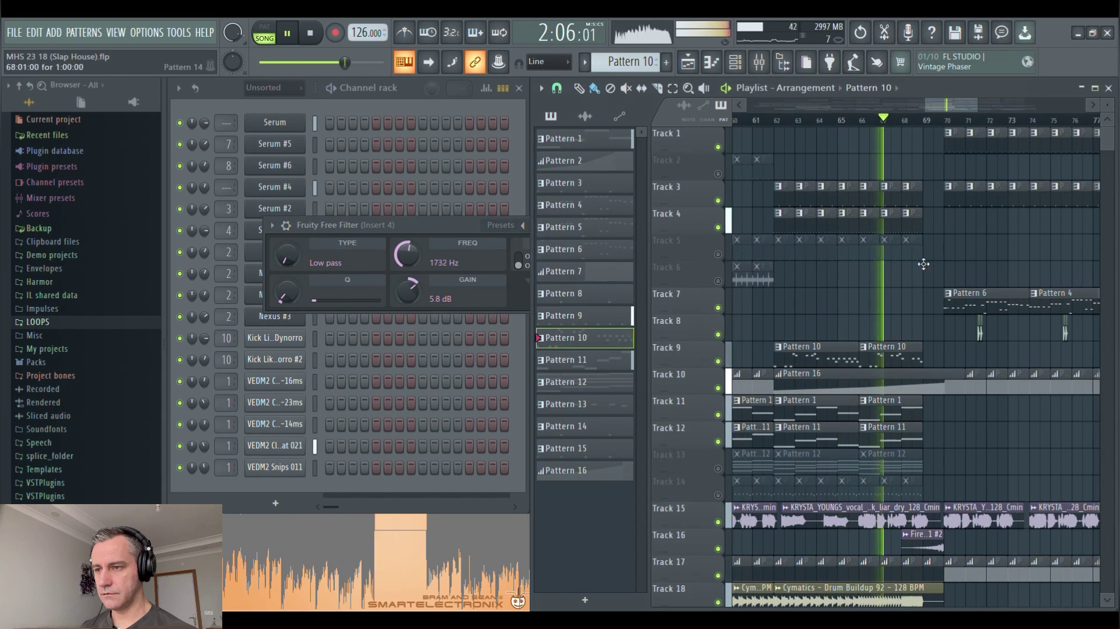
pyautogui.scroll(2, 913, 371)
pyautogui.scroll(-3, 913, 371)
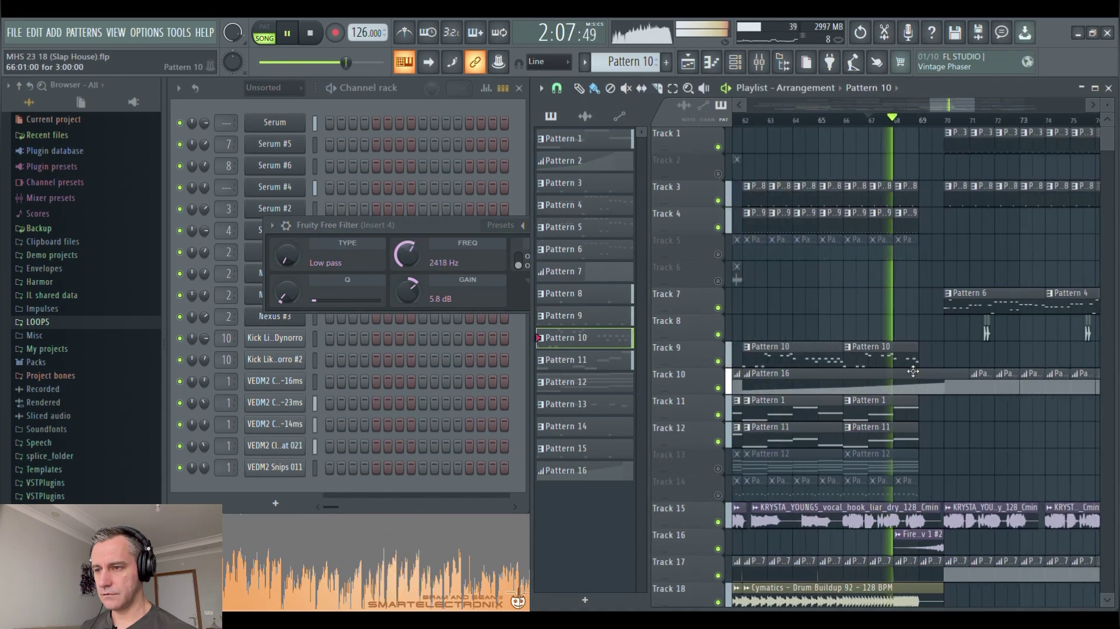
# Select the Pattern 16 automation clip on Track 10, stop playback, and close the filter and mixer windows.
pyautogui.doubleClick(852, 374)
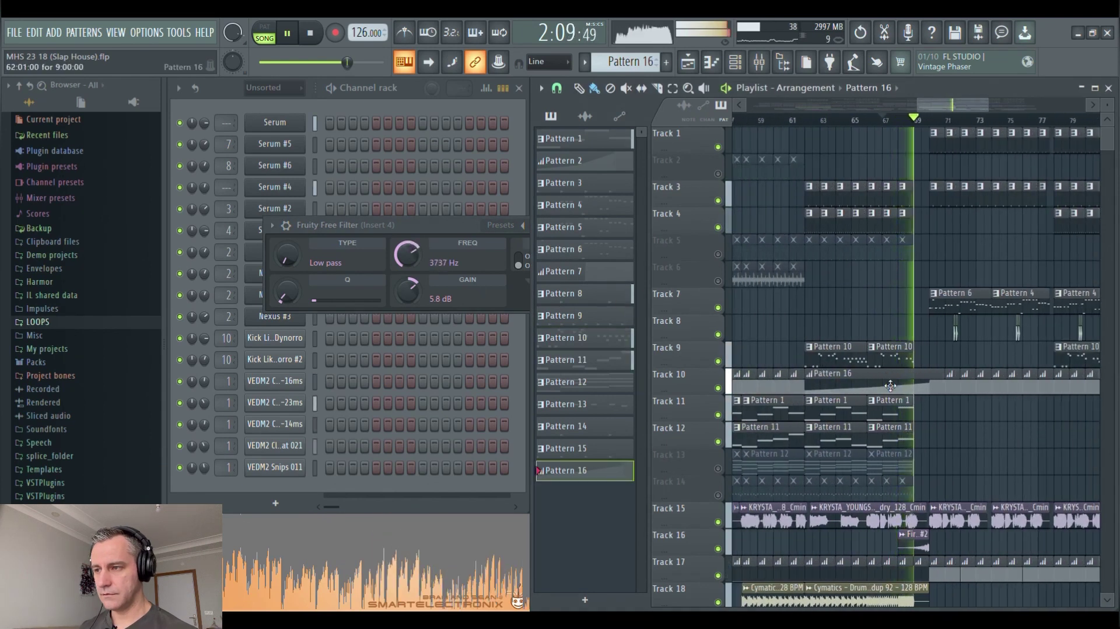
pyautogui.press('space')
pyautogui.press('Escape')
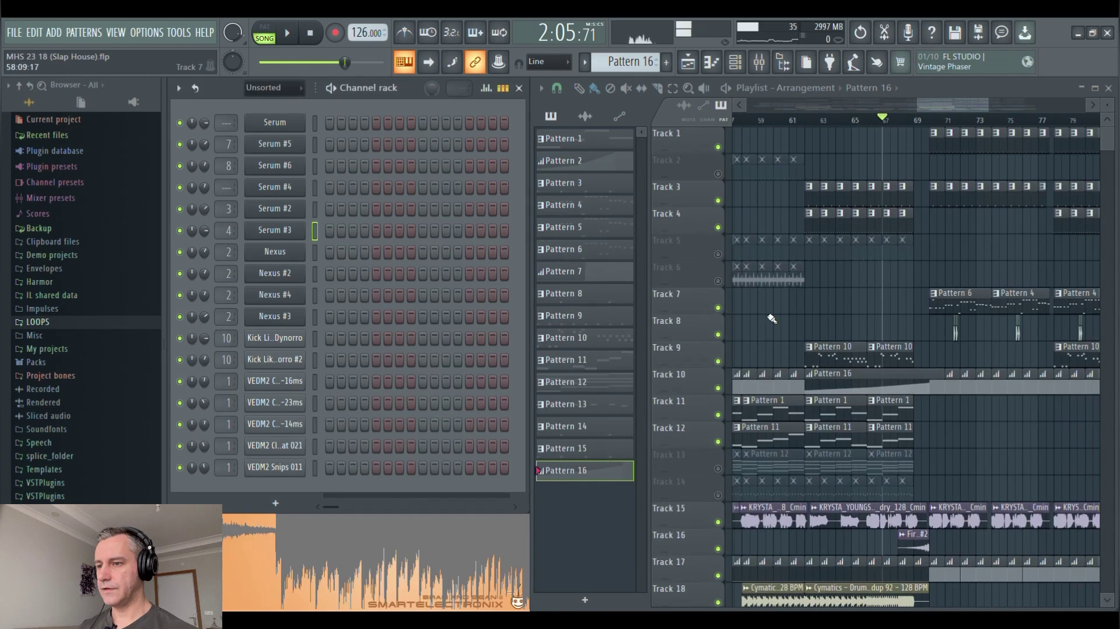
pyautogui.click(760, 63)
pyautogui.click(1019, 248)
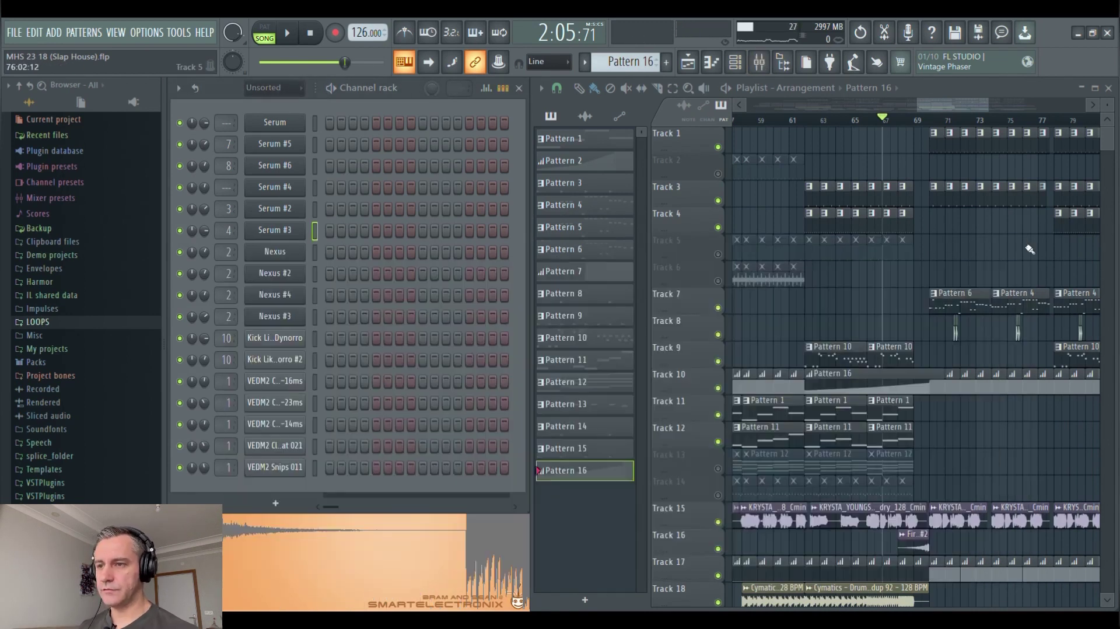
# Select Pattern 1 and play it on its own.
pyautogui.scroll(-3, 956, 374)
pyautogui.hscroll(-5, 955, 374)
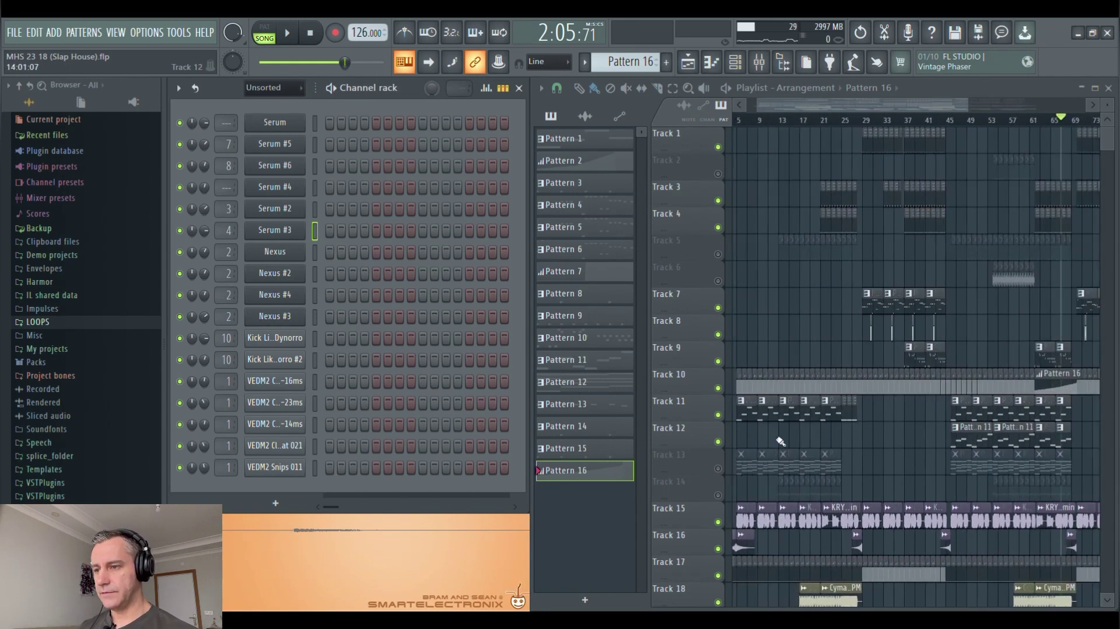
pyautogui.hscroll(-2, 927, 405)
pyautogui.click(563, 138)
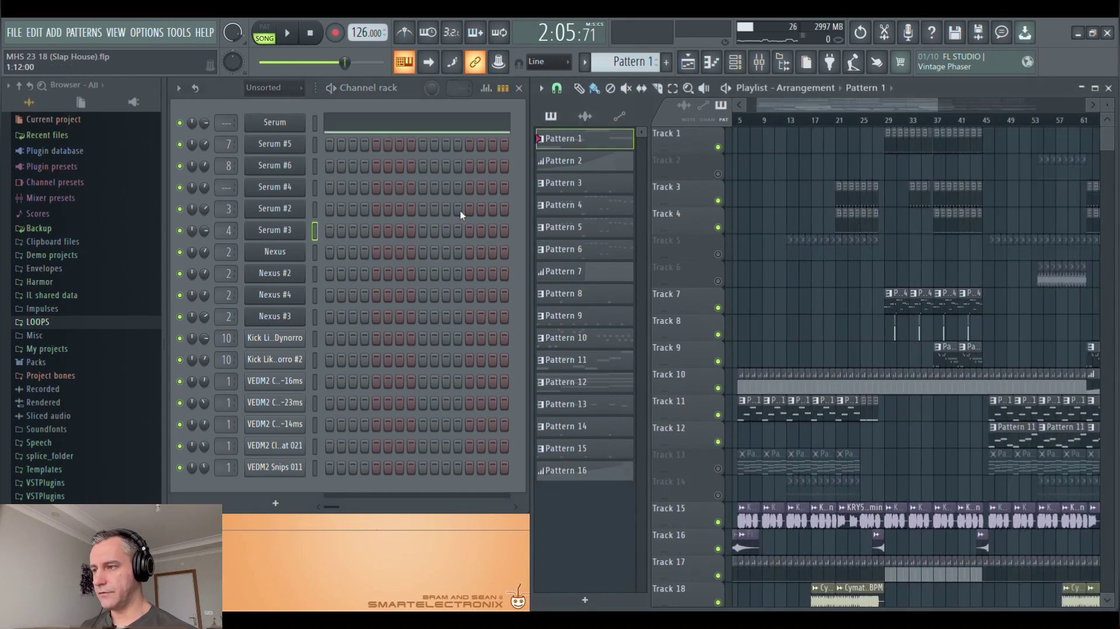
pyautogui.click(259, 38)
pyautogui.press('space')
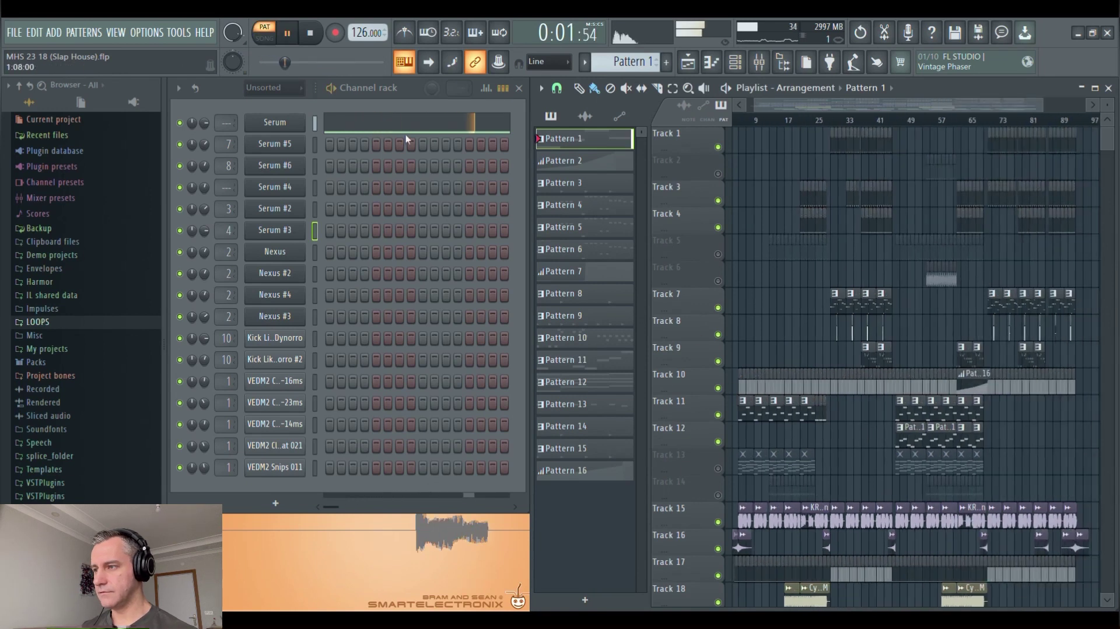
# Examine the Serum notes of Pattern 1 in the piano roll, return to the playlist, and stop playback.
pyautogui.click(405, 136)
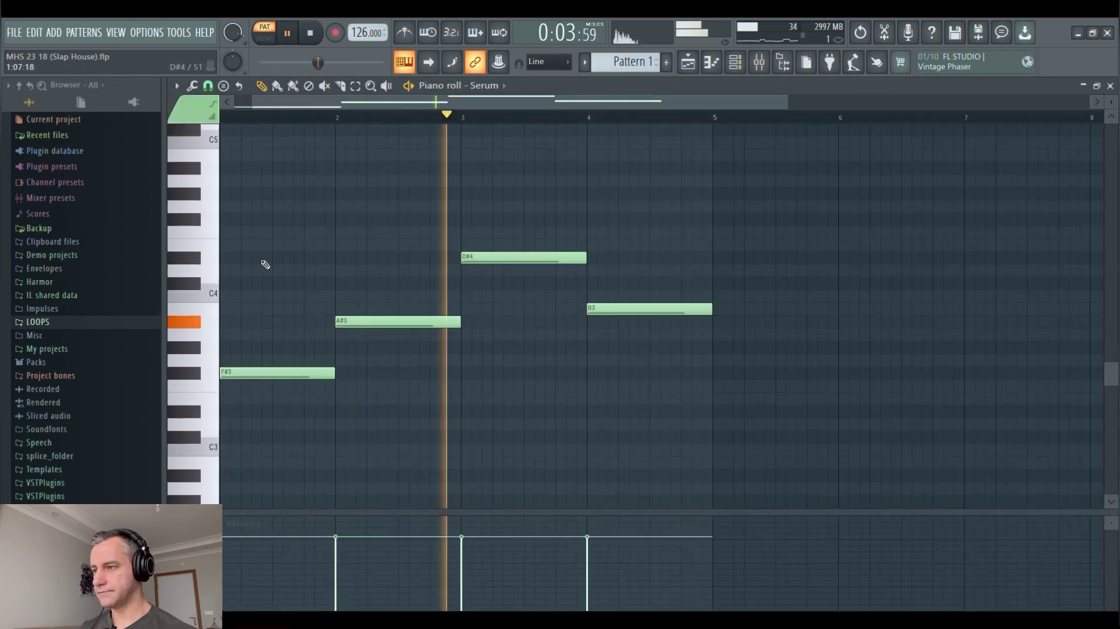
pyautogui.scroll(2, 280, 262)
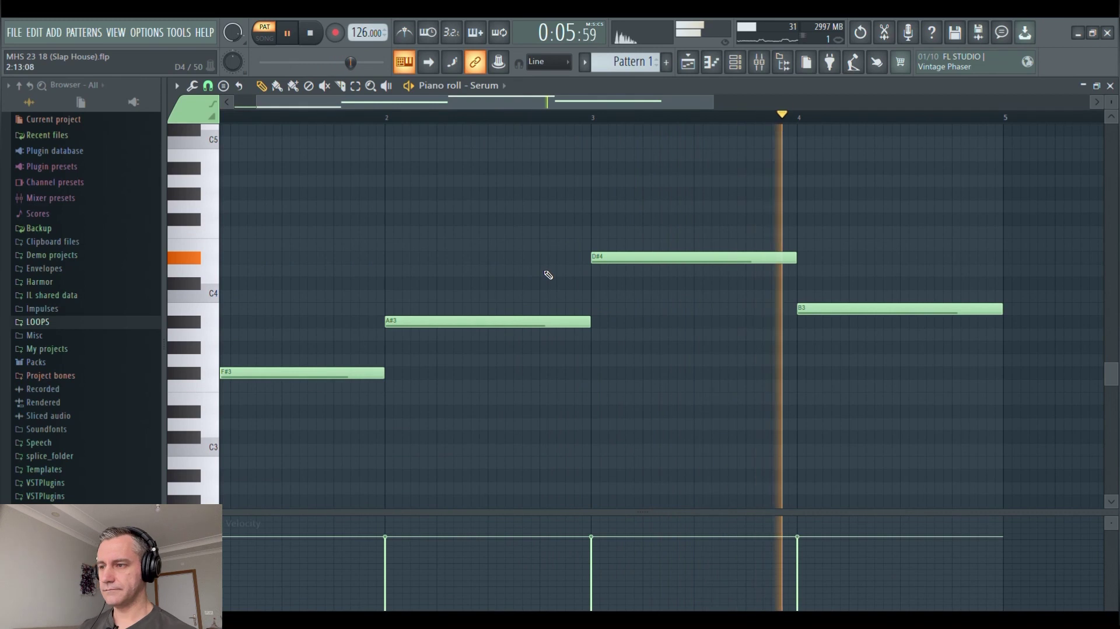
pyautogui.press('F7')
pyautogui.press('space')
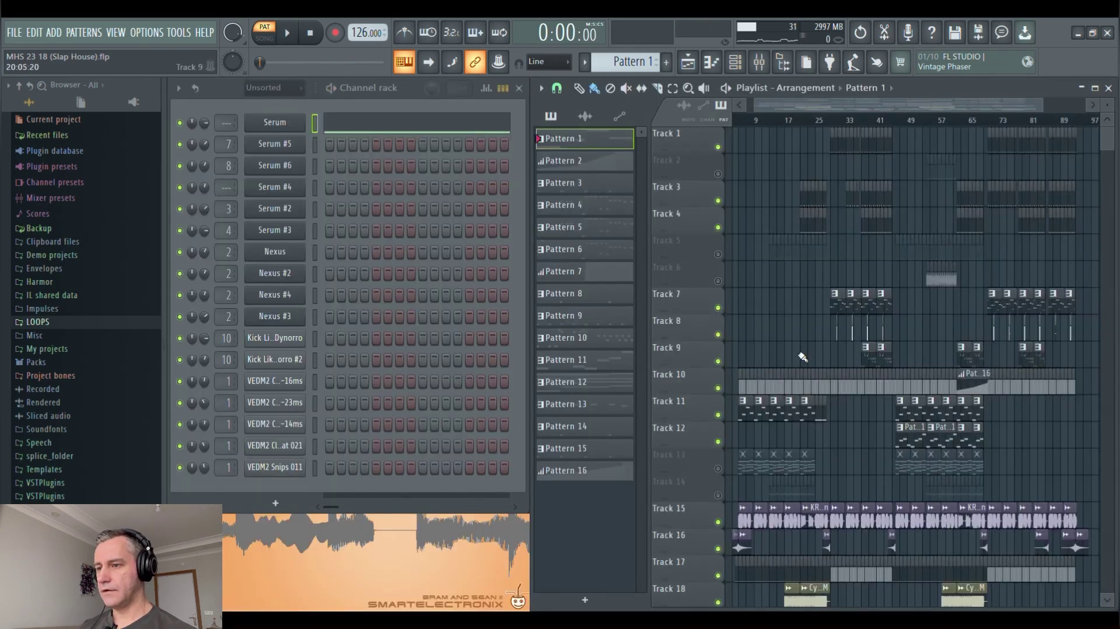
# Set song playback to start at bar 46 in the second break, and mute the Track 15 vocal.
pyautogui.scroll(3, 786, 338)
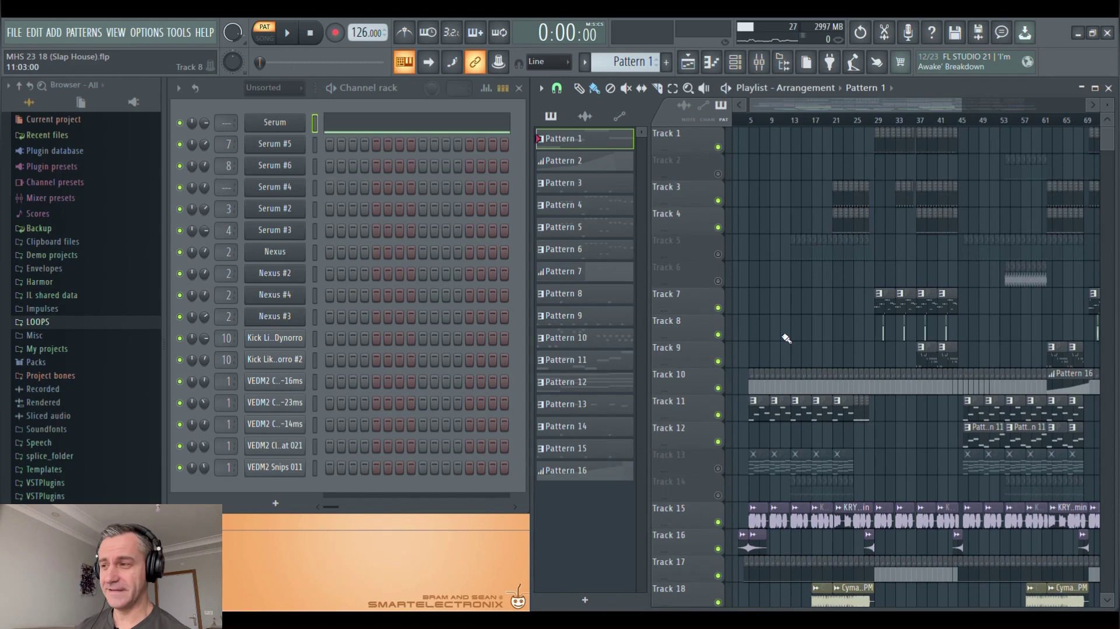
pyautogui.scroll(5, 1058, 364)
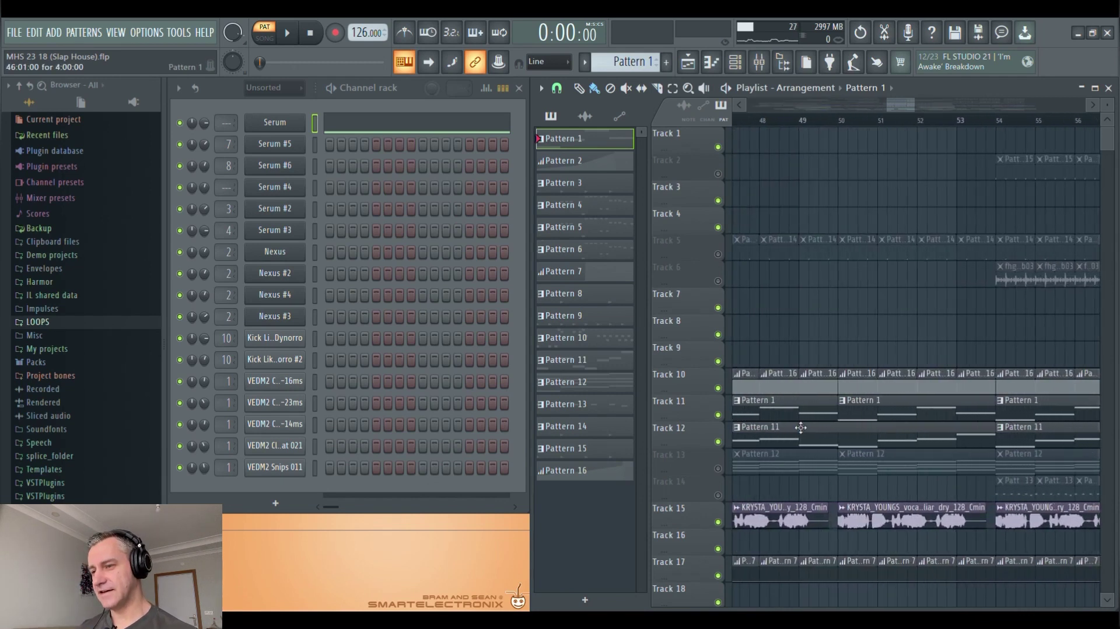
pyautogui.hscroll(-1, 806, 416)
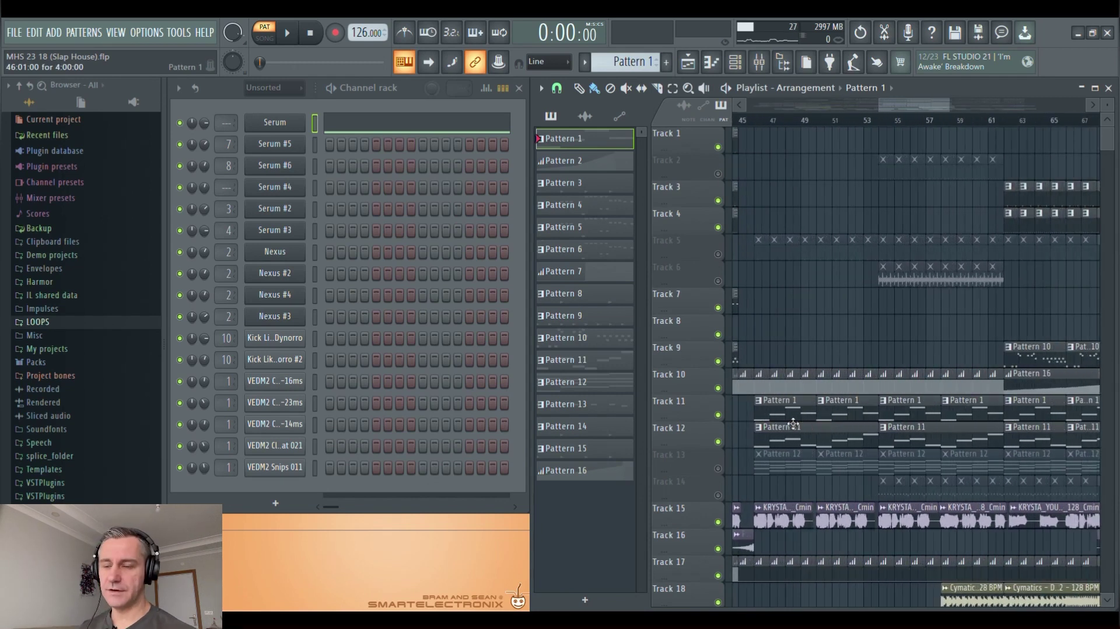
pyautogui.click(756, 119)
pyautogui.click(718, 521)
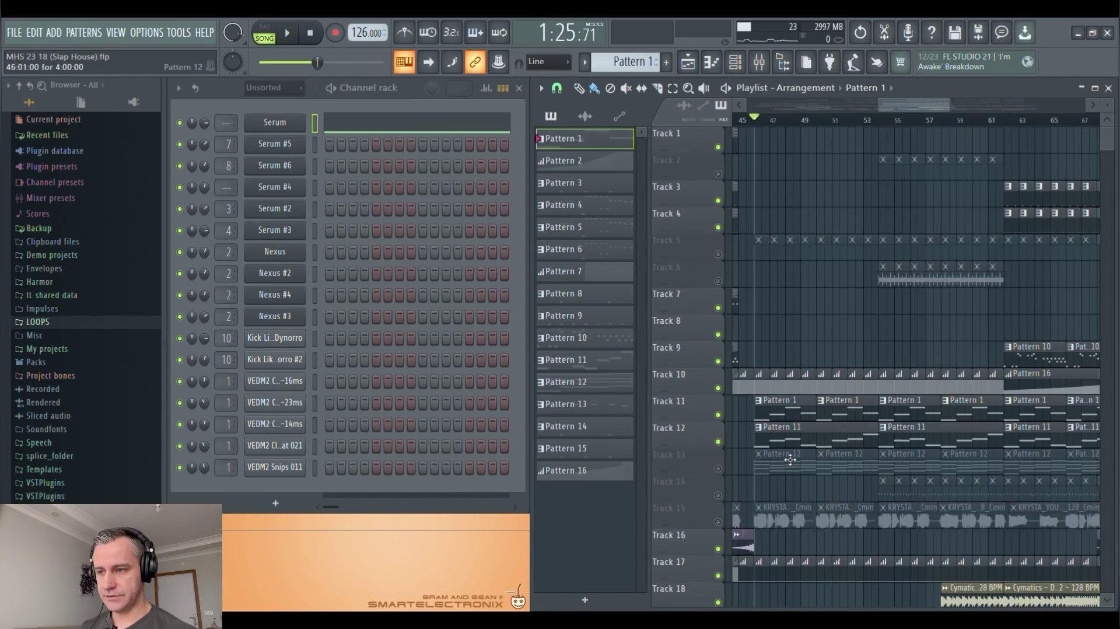
# Select Pattern 11, play the second break, examine the pattern's Serum #4 notes in the piano roll, then stop and return to the playlist.
pyautogui.click(802, 438)
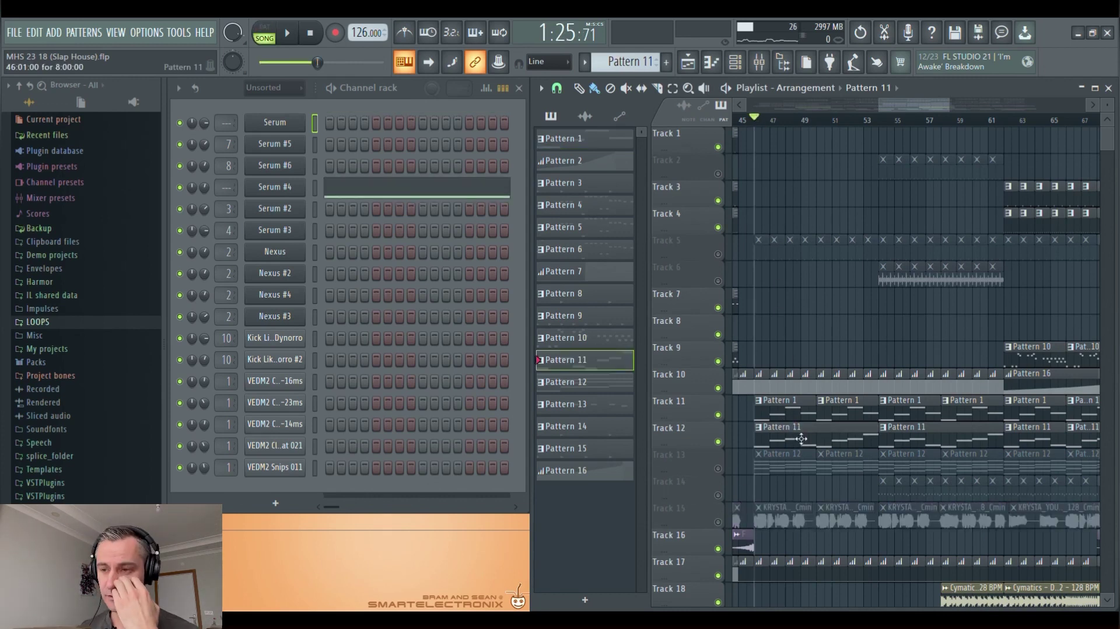
pyautogui.press('space')
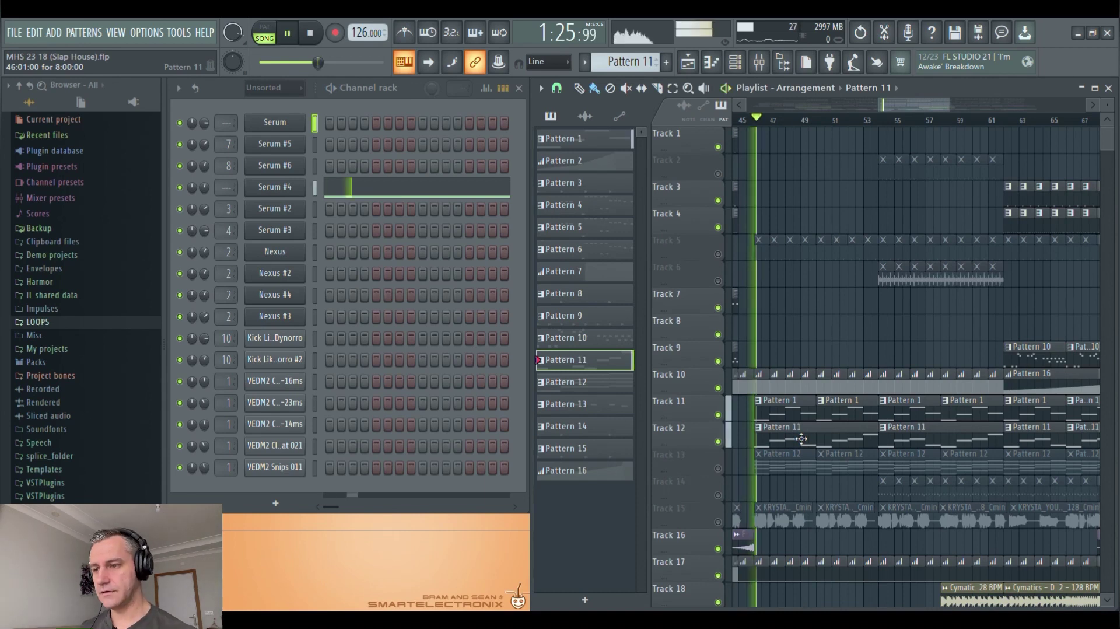
pyautogui.click(445, 188)
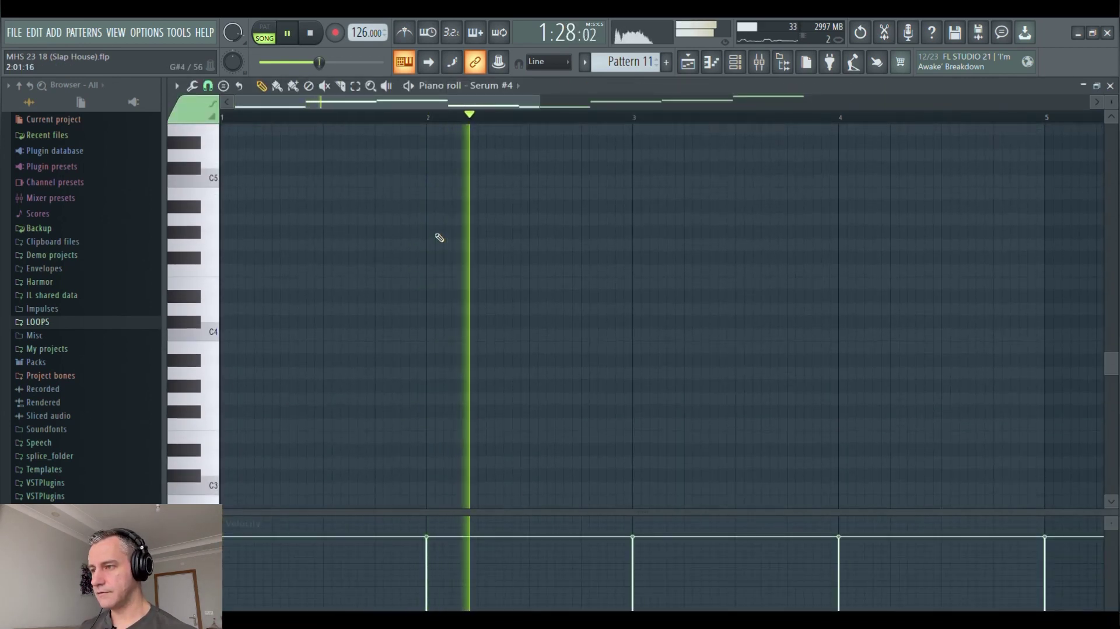
pyautogui.scroll(5, 440, 239)
pyautogui.scroll(-4, 440, 238)
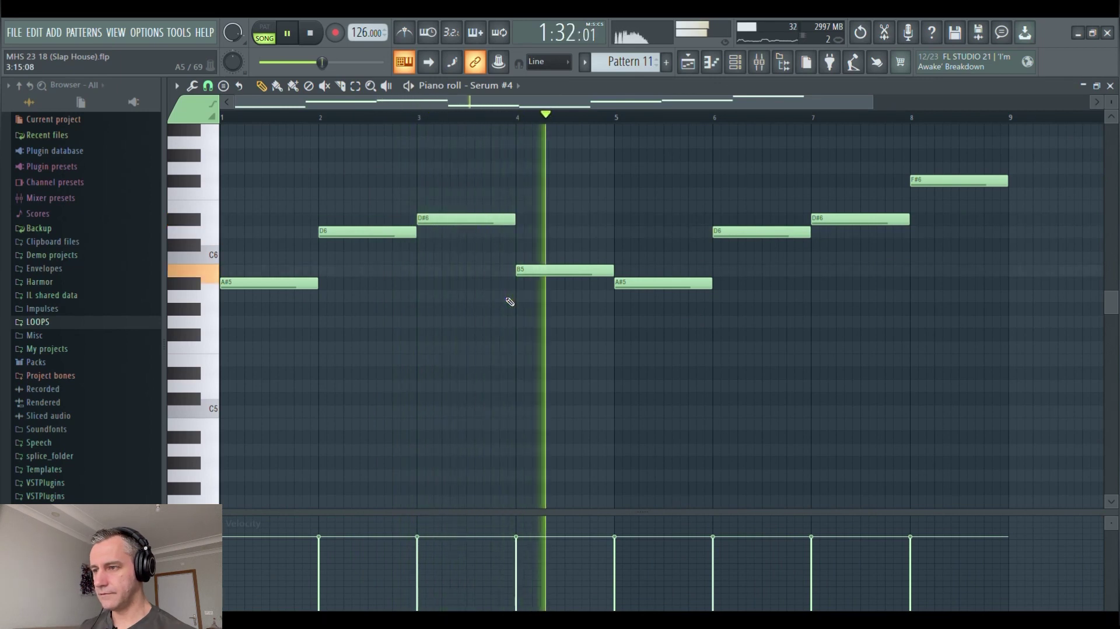
pyautogui.press('space')
pyautogui.press('F7')
# Switch between Pattern 1 and Pattern 11 to compare which Serum channel each one uses.
pyautogui.click(791, 409)
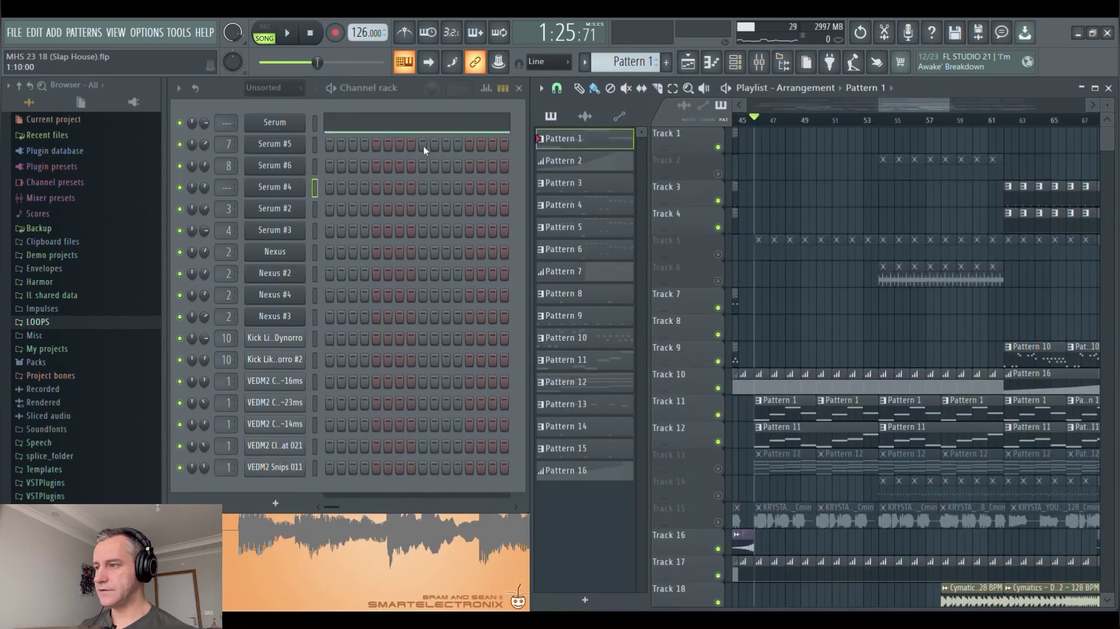
pyautogui.click(791, 441)
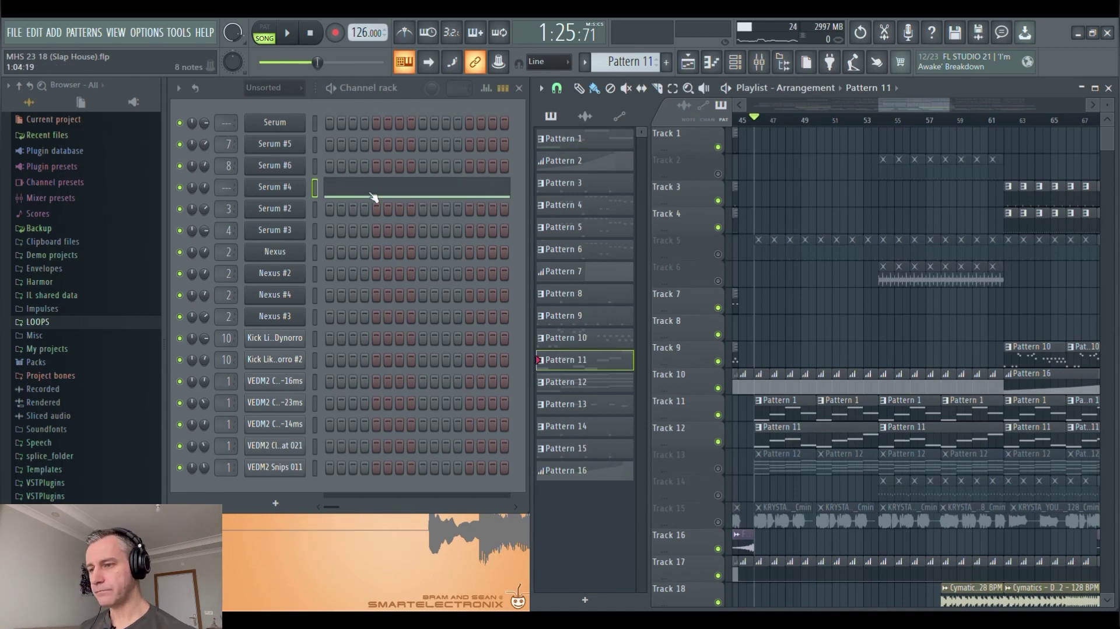
pyautogui.click(802, 411)
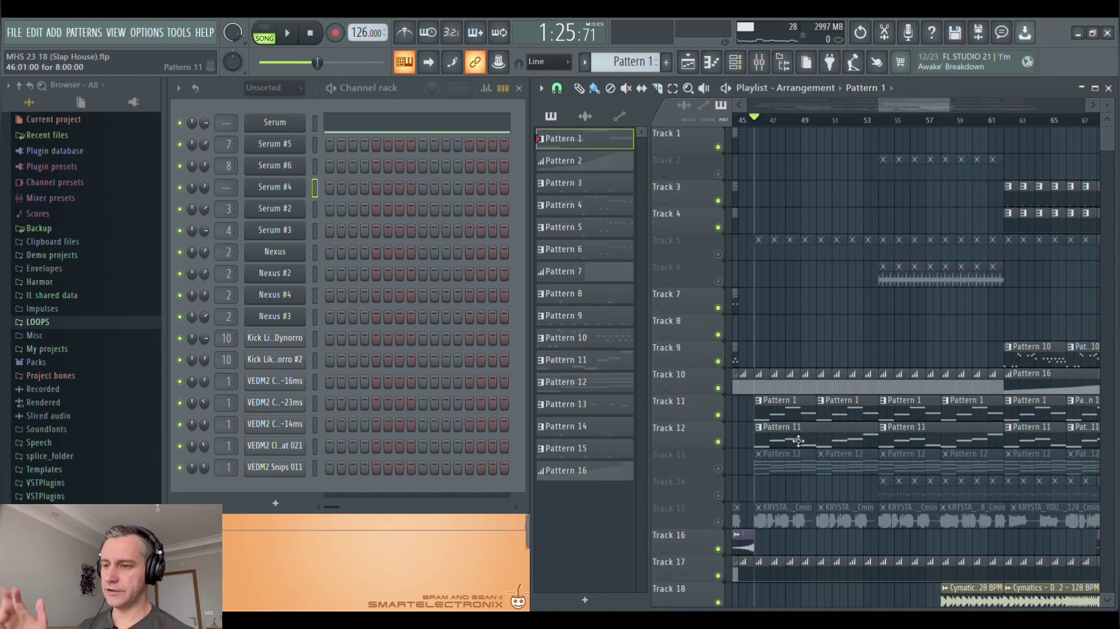
pyautogui.click(802, 437)
# Copy the Serum notes of Pattern 1 and paste them into the Serum #4 piano roll of Pattern 11.
pyautogui.doubleClick(778, 420)
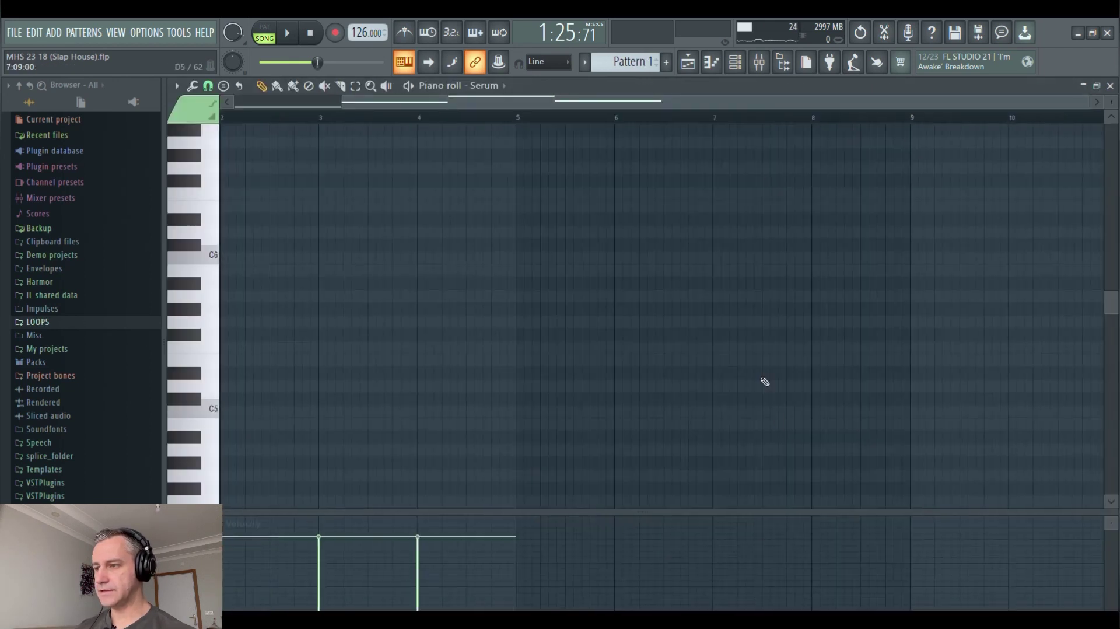
pyautogui.press('F7')
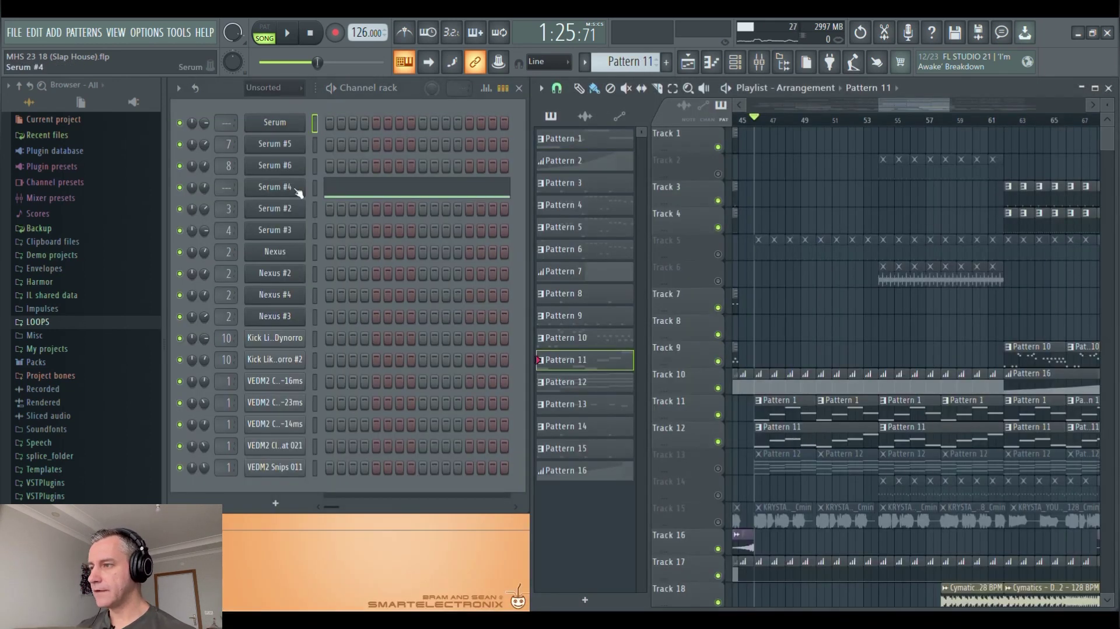
pyautogui.click(351, 189)
pyautogui.hotkey('ctrl', 'v')
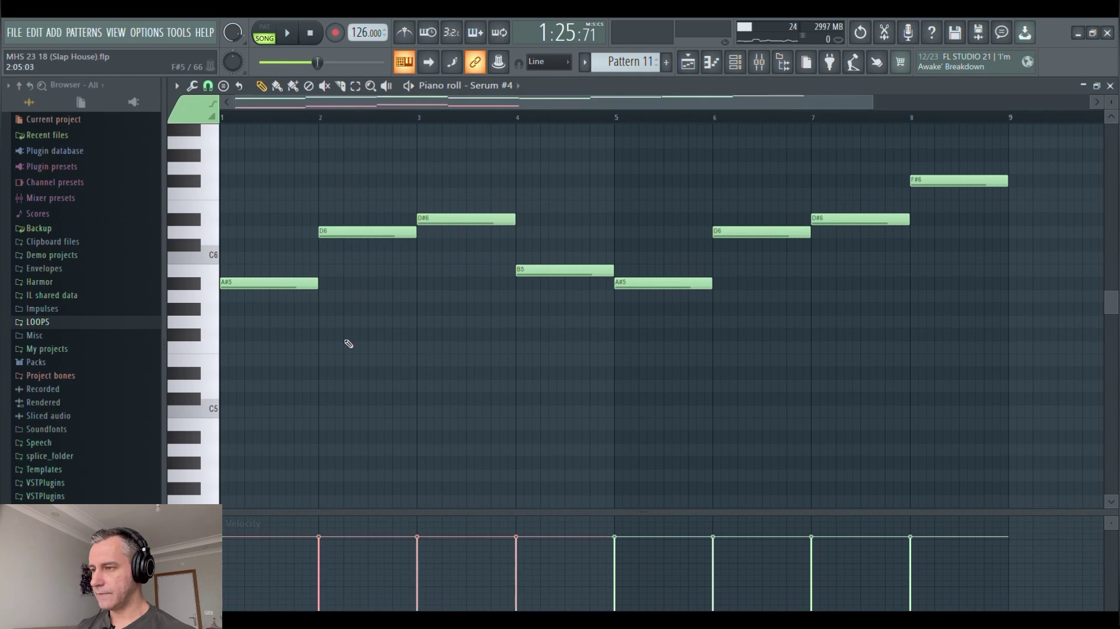
# Compare the pasted Pattern 1 notes with the higher Serum #4 notes of Pattern 11 across the first four bars.
pyautogui.scroll(-3, 346, 342)
pyautogui.scroll(4, 346, 341)
pyautogui.scroll(-6, 345, 342)
pyautogui.scroll(4, 348, 344)
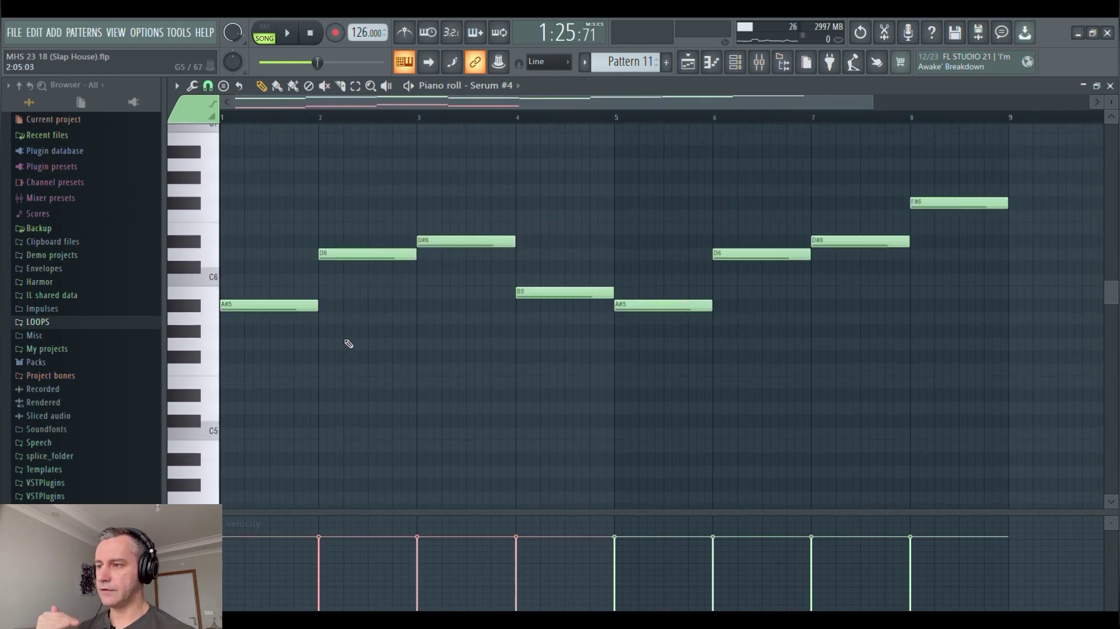
pyautogui.scroll(-4, 350, 344)
pyautogui.scroll(4, 353, 338)
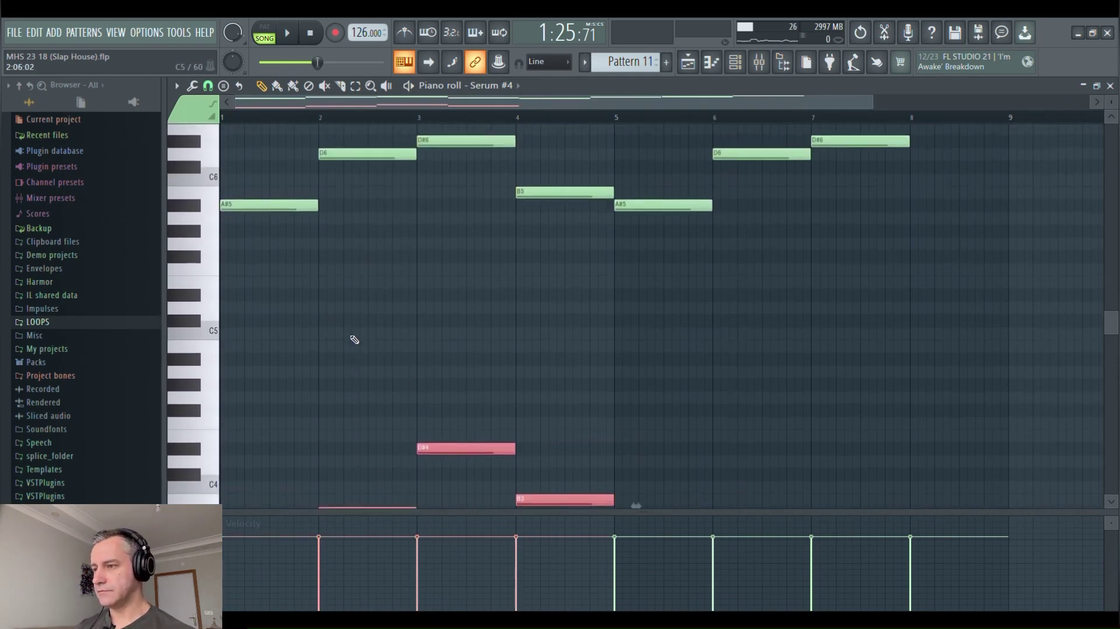
pyautogui.scroll(-4, 353, 338)
pyautogui.scroll(5, 352, 362)
pyautogui.scroll(-5, 352, 365)
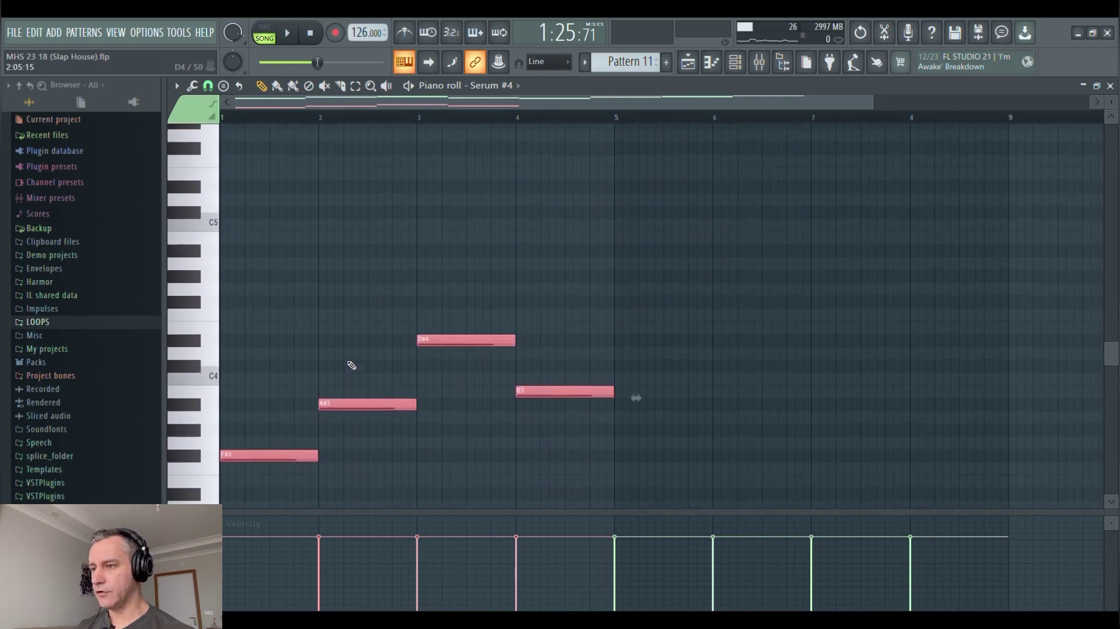
pyautogui.scroll(3, 351, 365)
pyautogui.scroll(3, 352, 365)
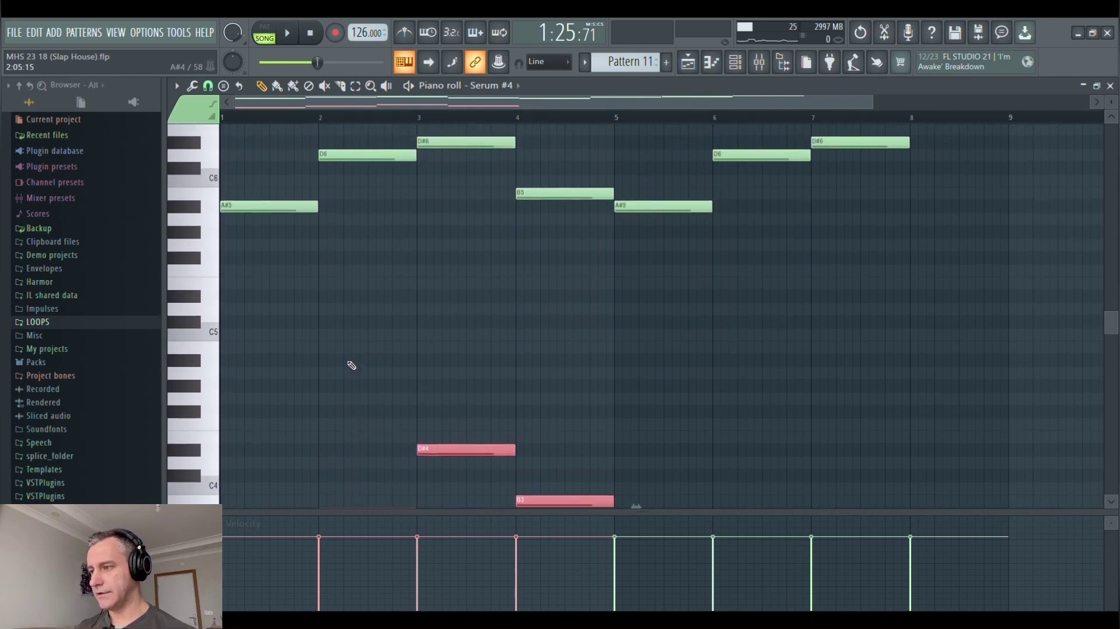
pyautogui.scroll(-5, 352, 365)
pyautogui.scroll(4, 214, 411)
pyautogui.scroll(3, 221, 277)
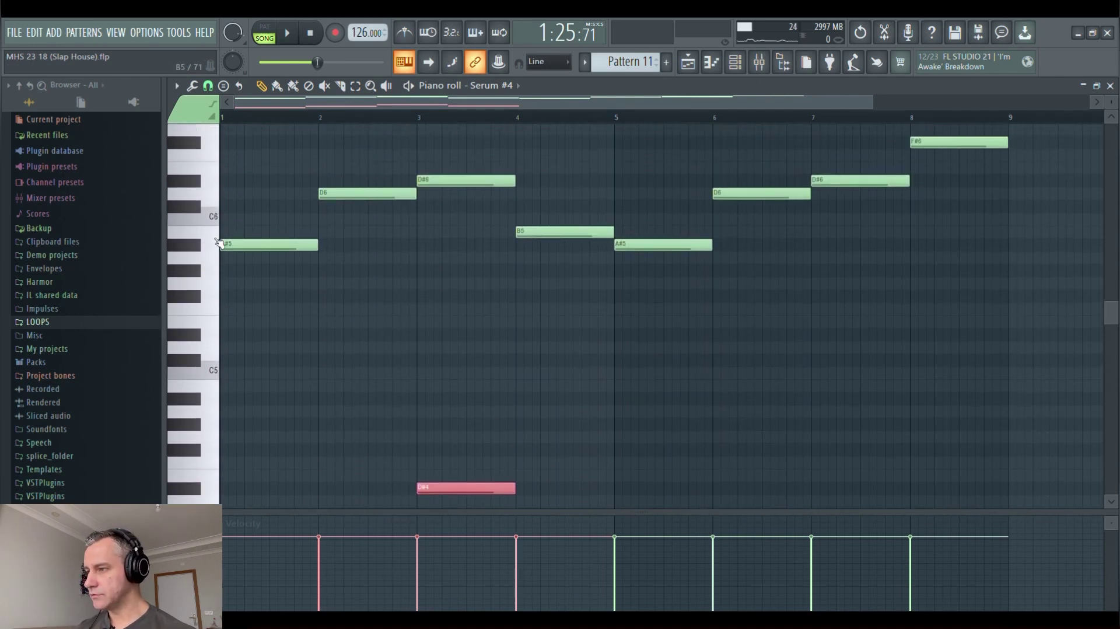
pyautogui.scroll(-6, 362, 305)
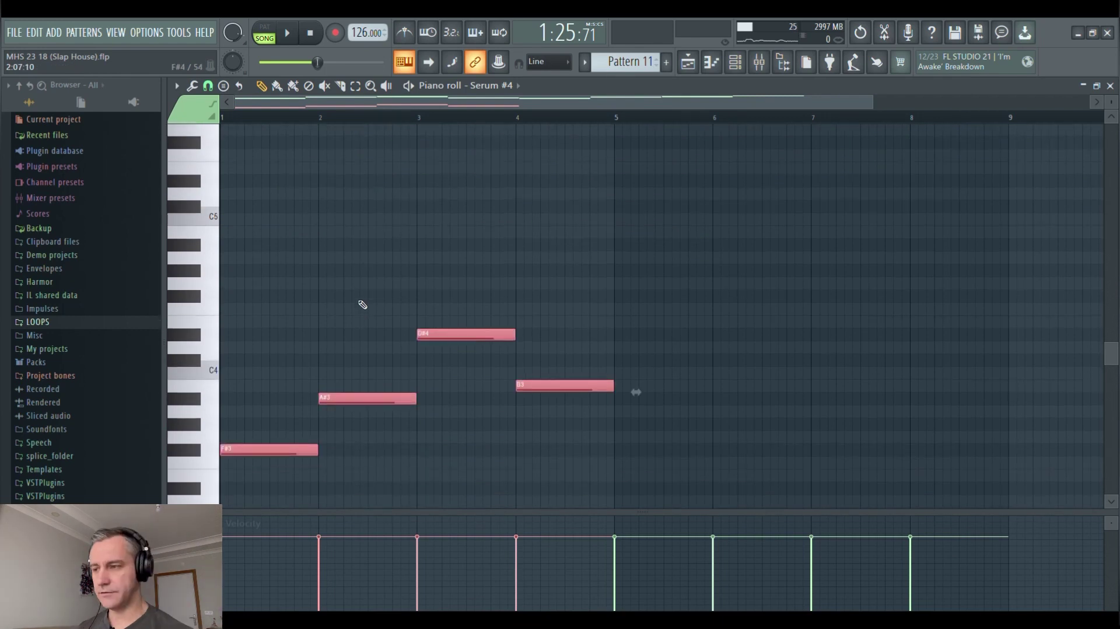
# Undo the pasted Pattern 1 notes in Serum #4 and return to the playlist.
pyautogui.hotkey('ctrl', 'z')
pyautogui.hotkey('ctrl', 'z')
pyautogui.hotkey('ctrl', 'z')
pyautogui.hotkey('ctrl', 'z')
pyautogui.press('F7')
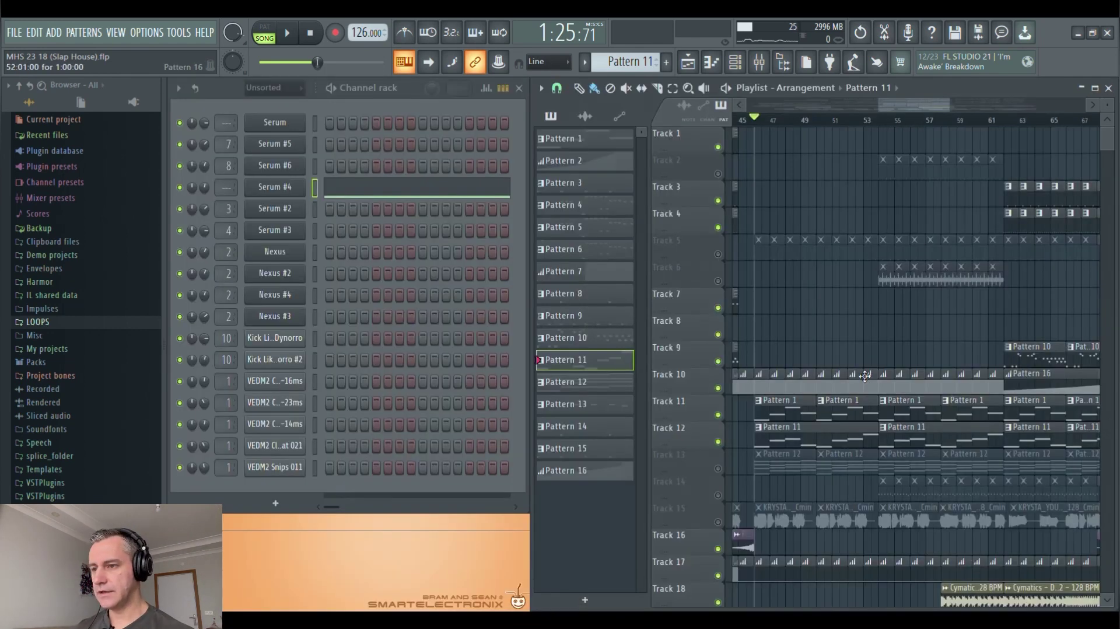
# Unmute the Track 15 vocal in the playlist.
pyautogui.scroll(-5, 822, 434)
pyautogui.scroll(-3, 895, 425)
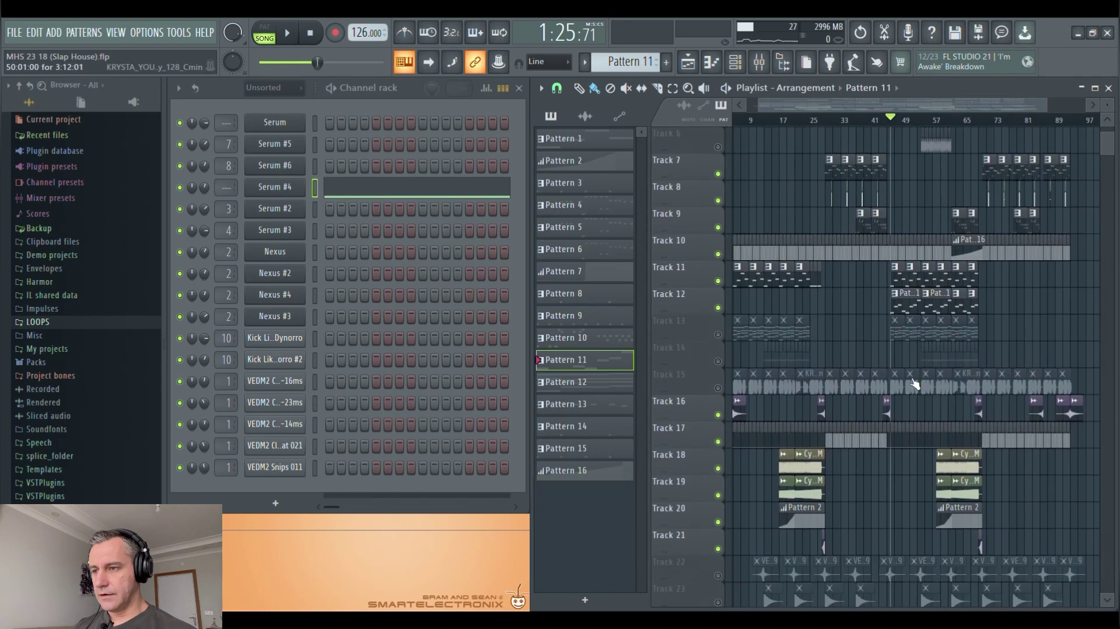
pyautogui.scroll(-2, 913, 345)
pyautogui.scroll(3, 816, 315)
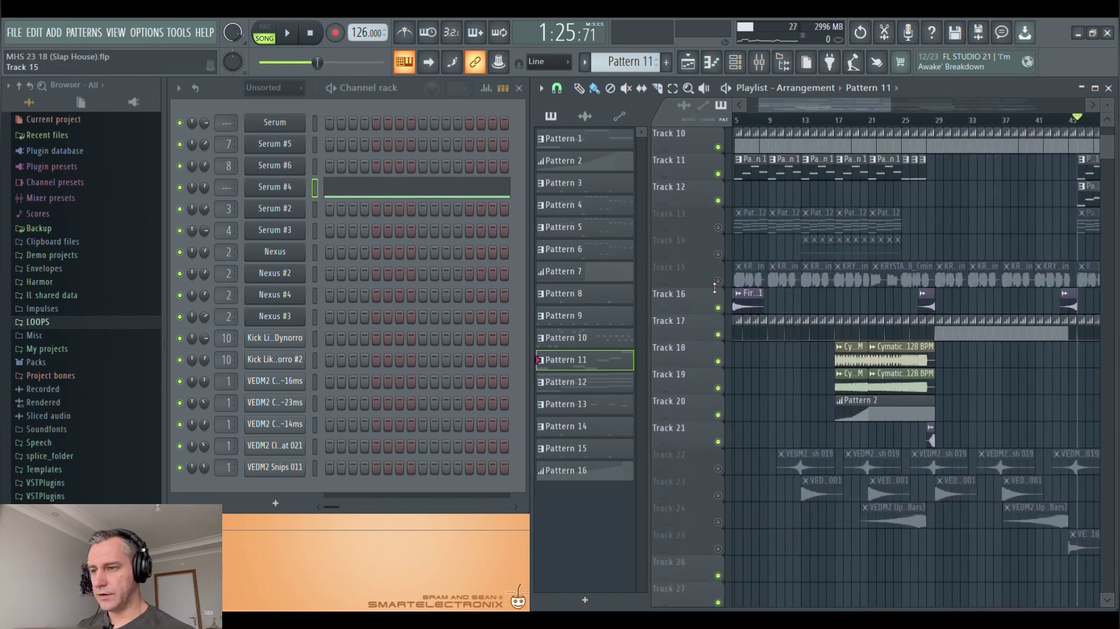
pyautogui.scroll(5, 817, 205)
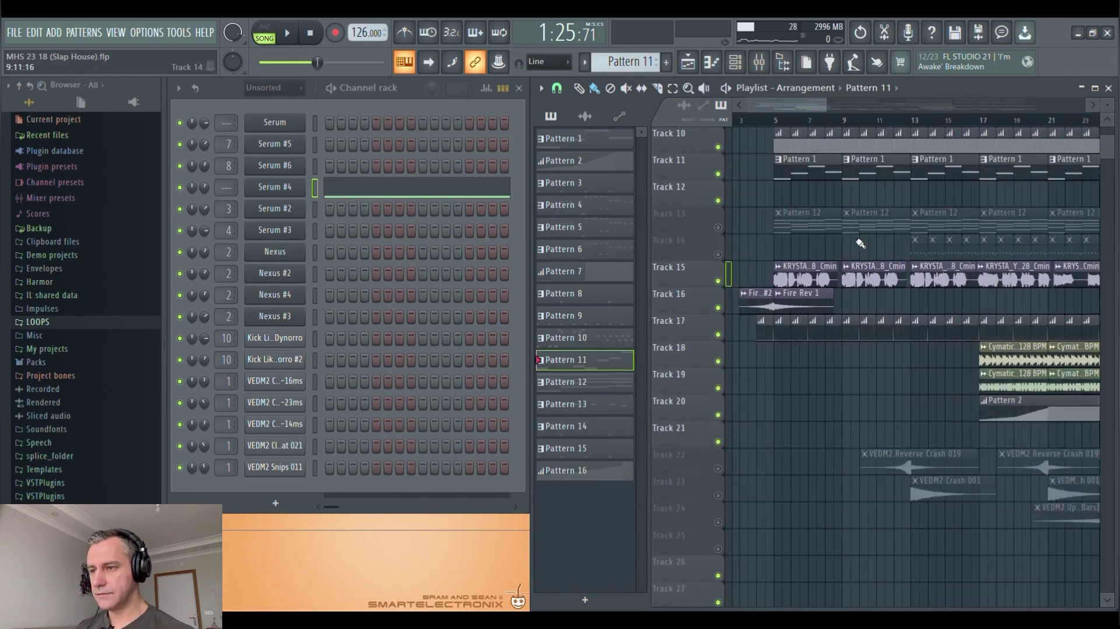
# Play the arrangement from bar 4 to hear the vocal enter over Pattern 1, then stop playback.
pyautogui.click(762, 118)
pyautogui.press('space')
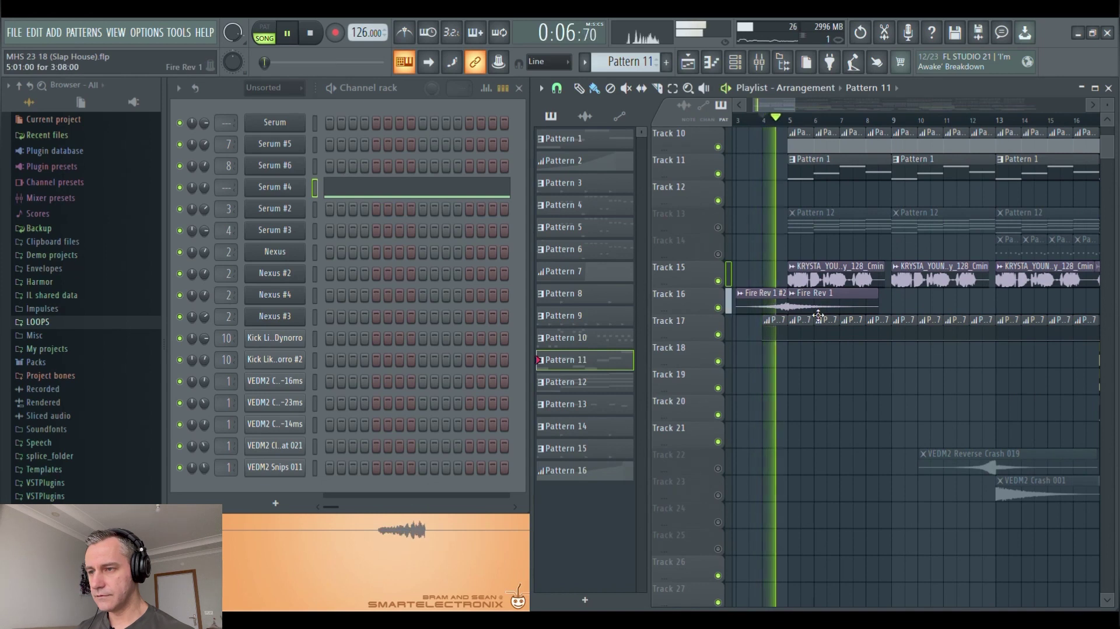
pyautogui.scroll(-6, 818, 316)
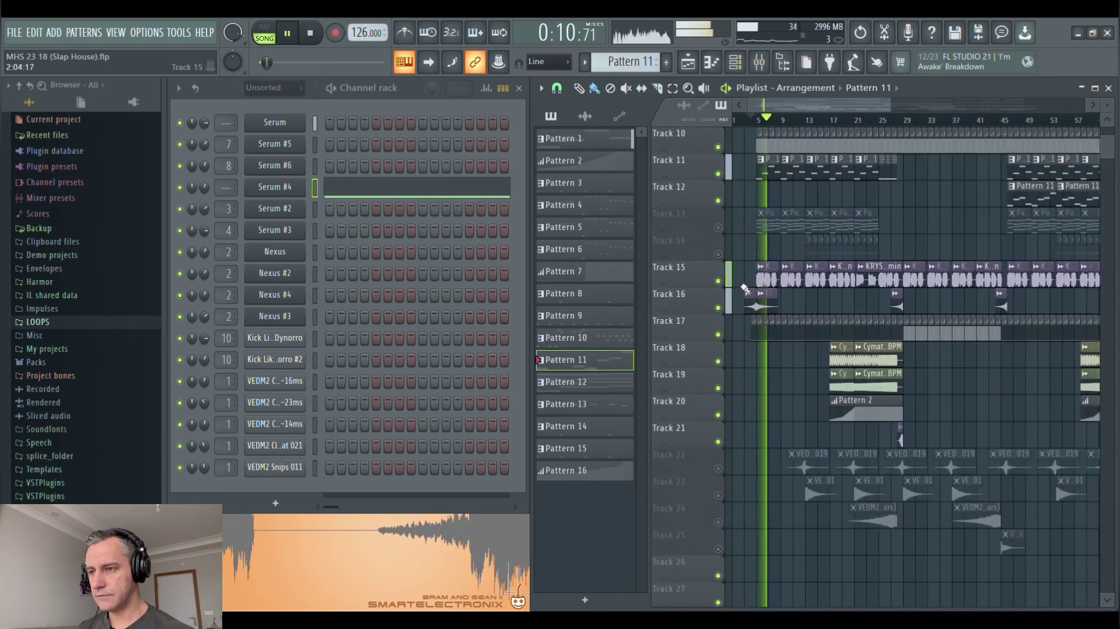
pyautogui.scroll(3, 745, 284)
pyautogui.press('space')
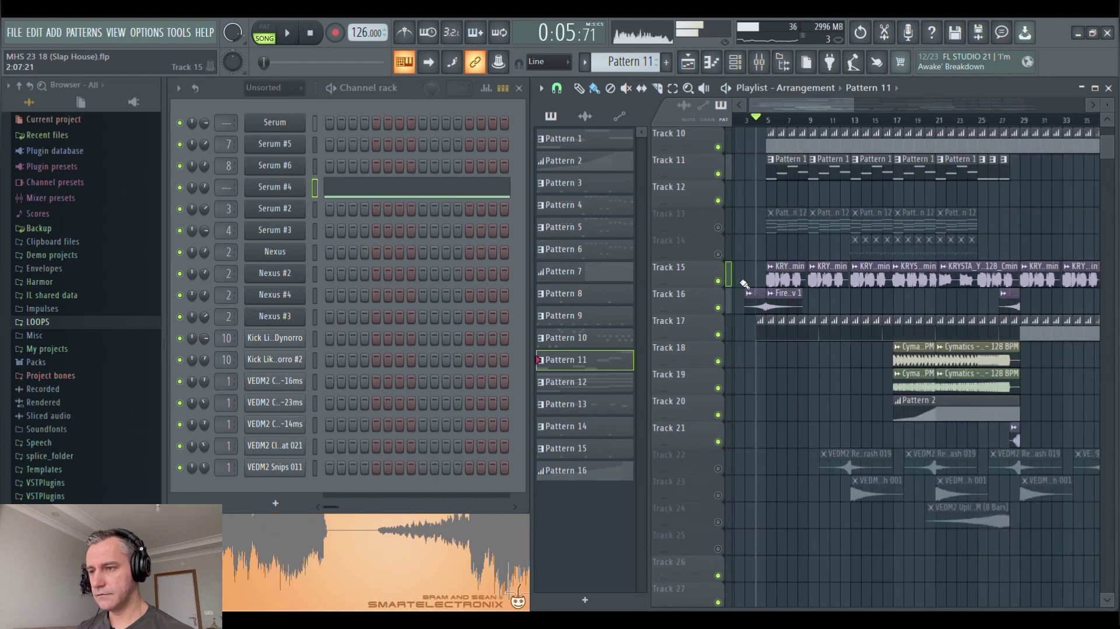
# Examine the pitch and time-stretching settings of the Track 15 vocal clip, then close its channel window.
pyautogui.doubleClick(790, 283)
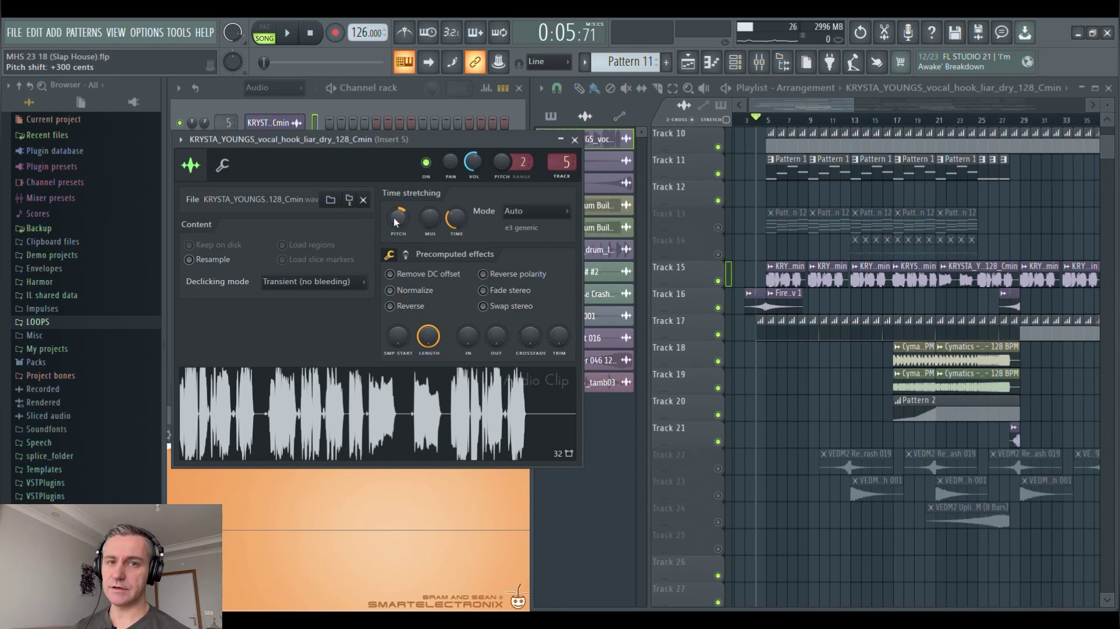
pyautogui.click(574, 140)
pyautogui.scroll(-3, 791, 352)
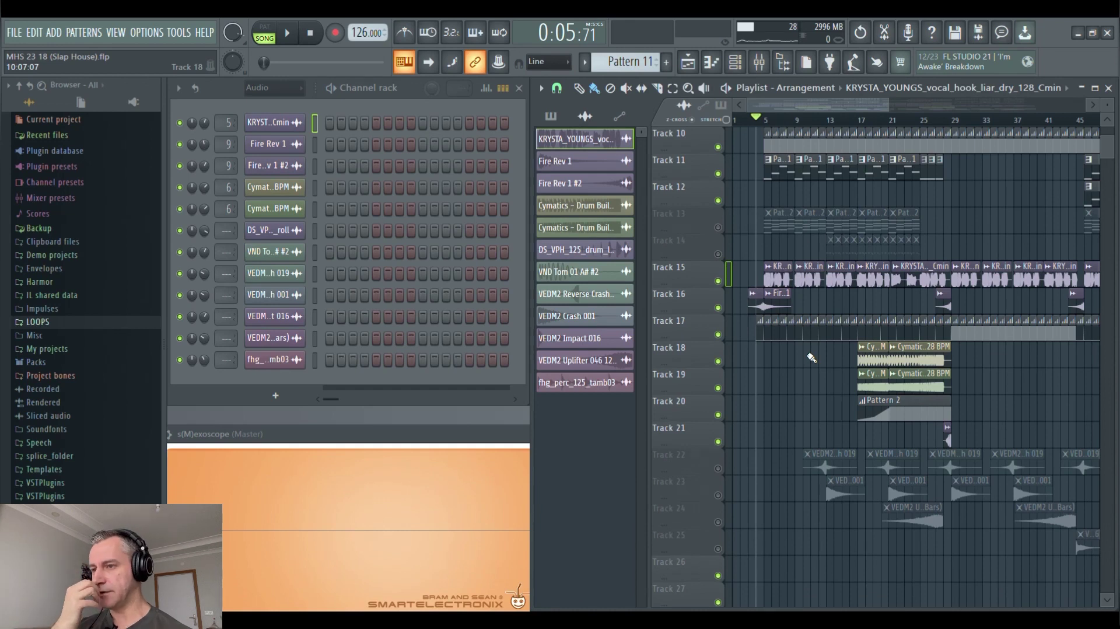
pyautogui.scroll(-3, 766, 379)
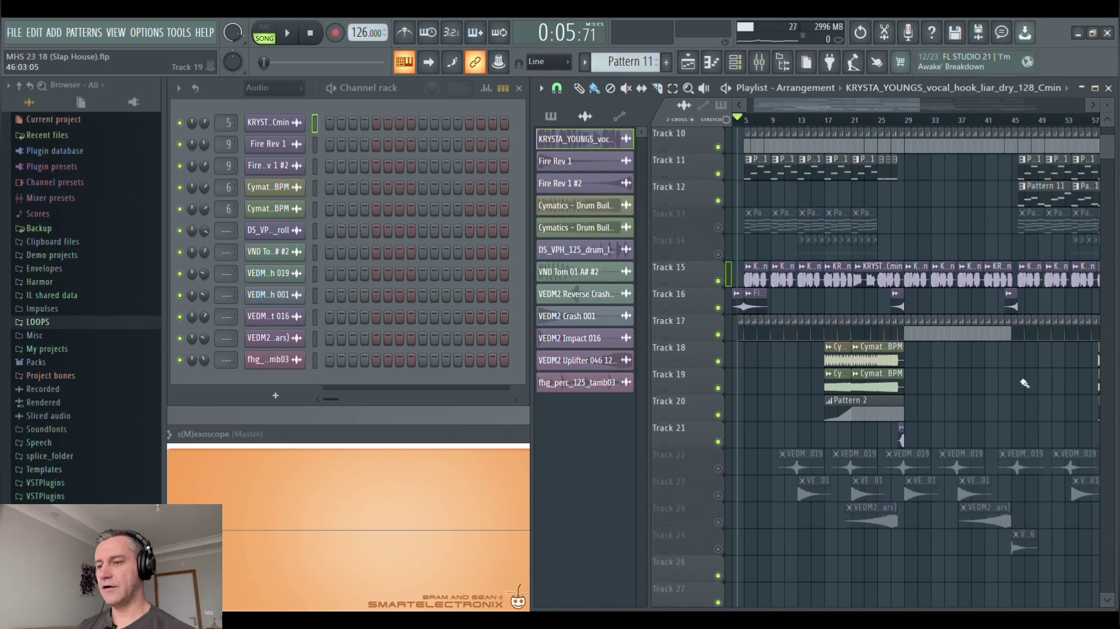
# Play the first build-up from bar 21, and replay it from around bar 18 with Cymatics - Drum Buildup 92 selected.
pyautogui.scroll(4, 871, 122)
pyautogui.click(833, 121)
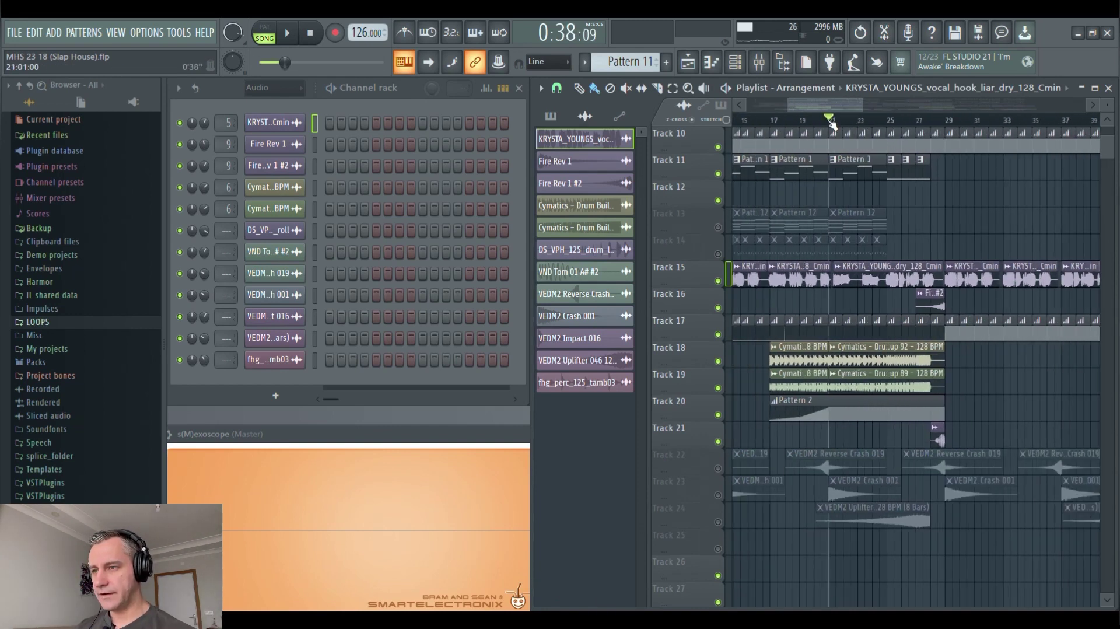
pyautogui.scroll(2, 785, 396)
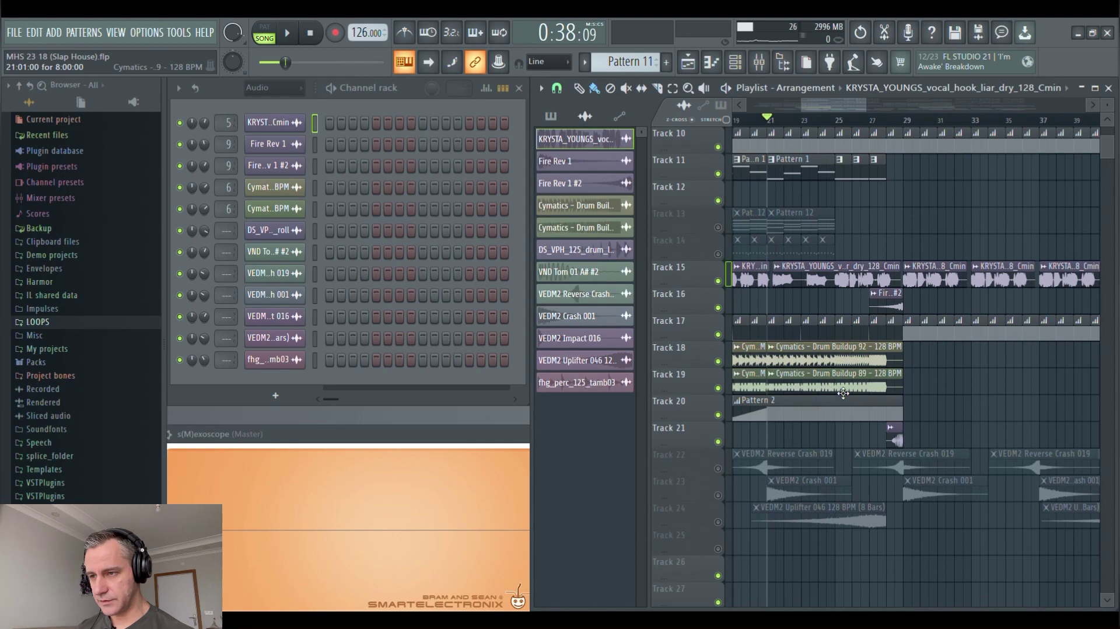
pyautogui.press('space')
pyautogui.scroll(1, 863, 393)
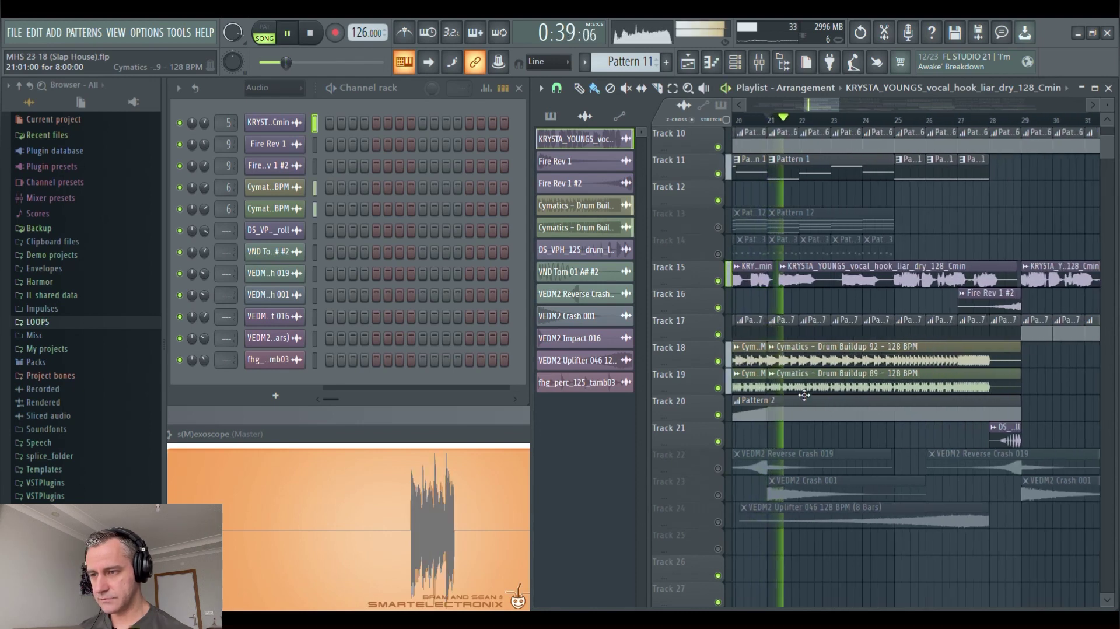
pyautogui.scroll(3, 879, 391)
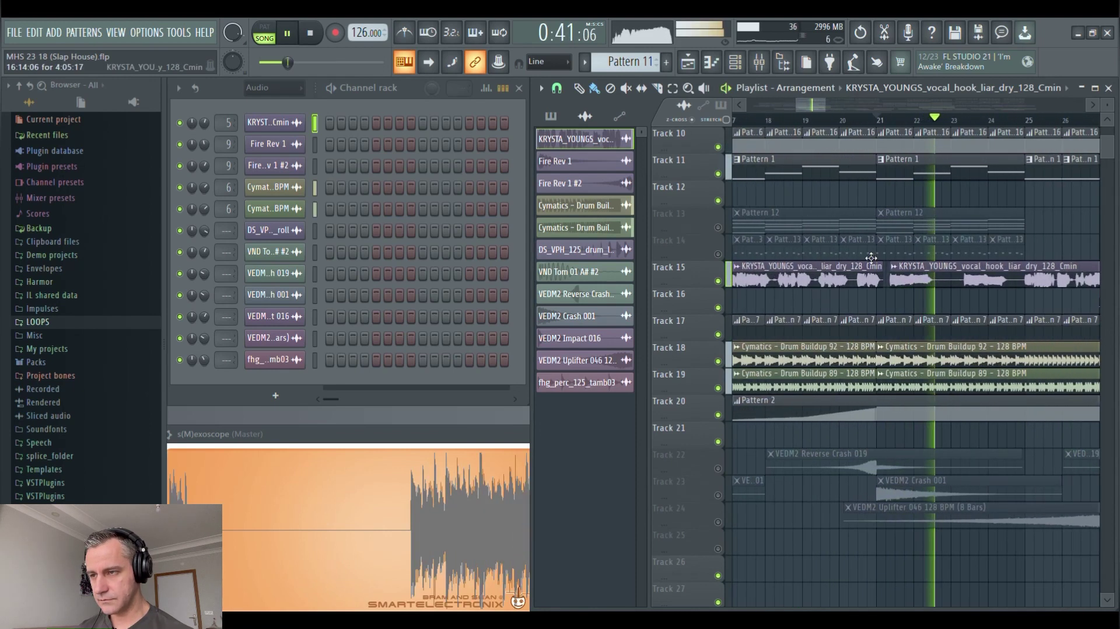
pyautogui.click(791, 121)
pyautogui.scroll(-2, 792, 207)
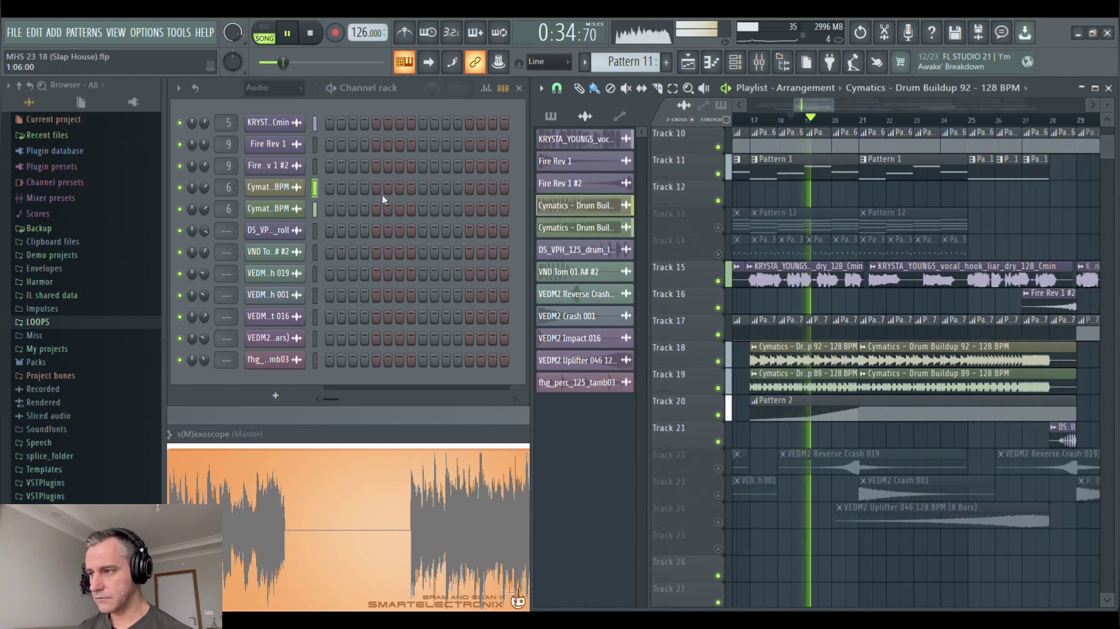
# Isolate the Cymatics Drum Buildup 92 and 89 channels, play them from the middle of bar 20, and stop playback.
pyautogui.rightClick(182, 188)
pyautogui.click(181, 209)
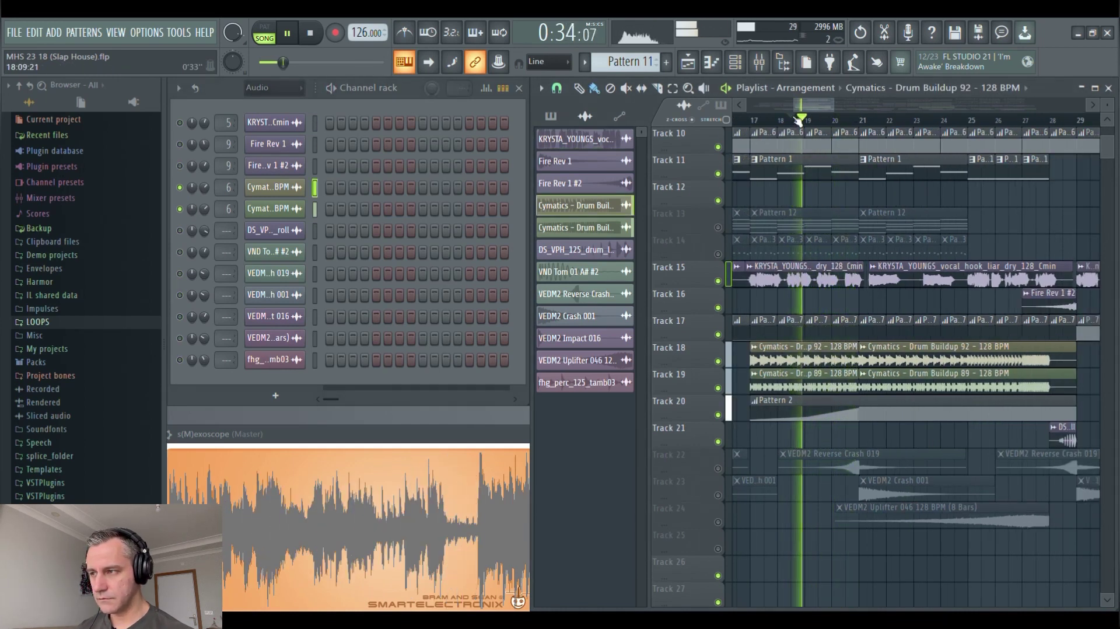
pyautogui.click(848, 121)
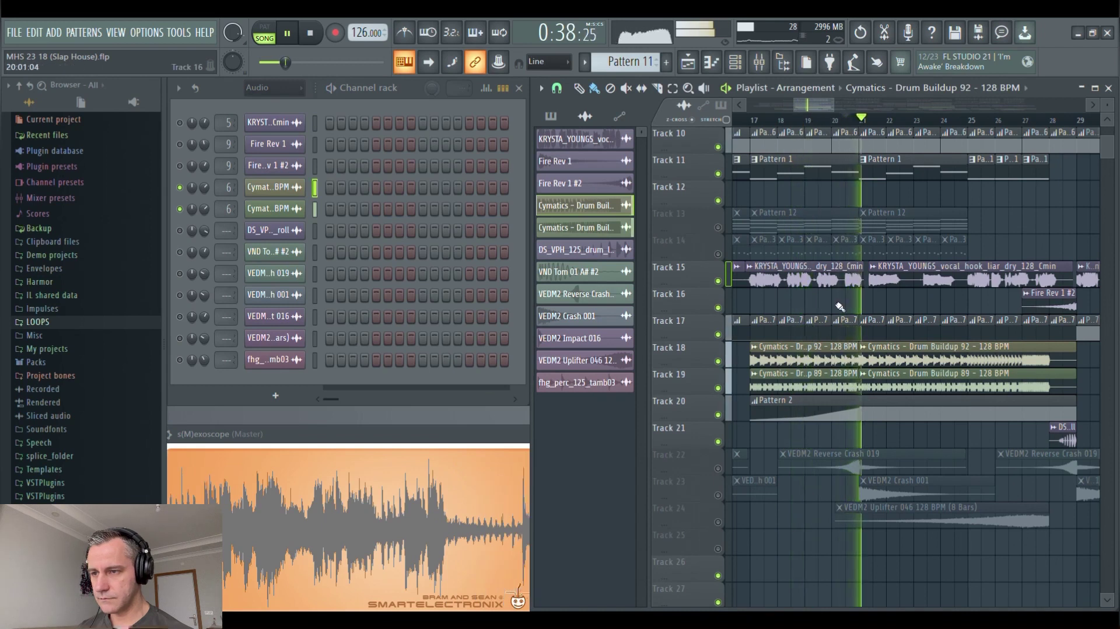
pyautogui.scroll(-3, 867, 383)
pyautogui.scroll(2, 863, 385)
pyautogui.press('space')
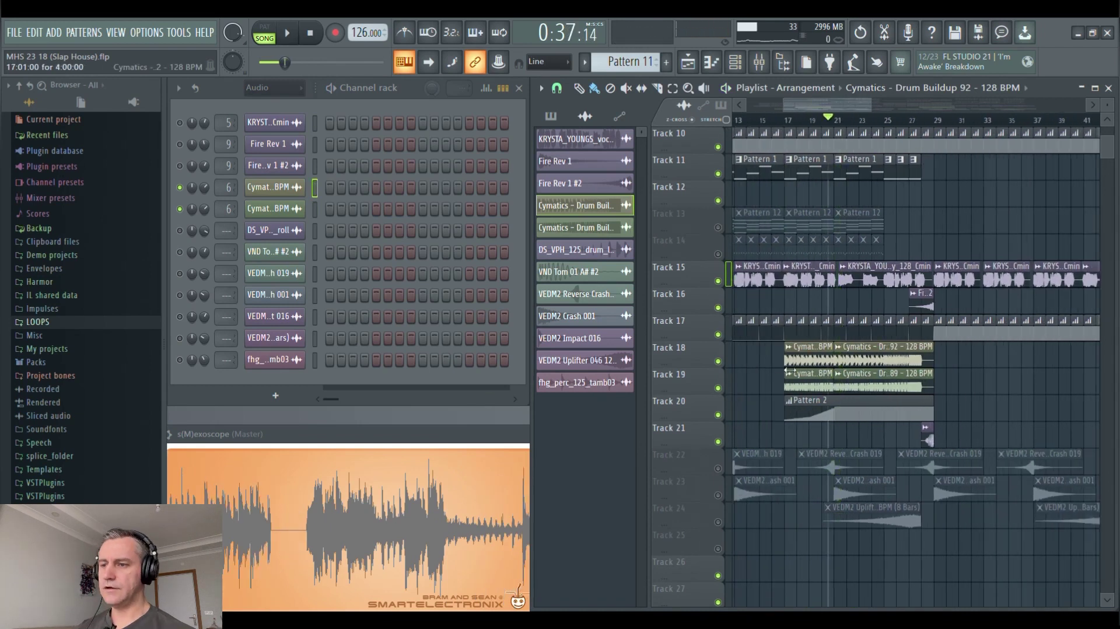
pyautogui.scroll(1, 845, 393)
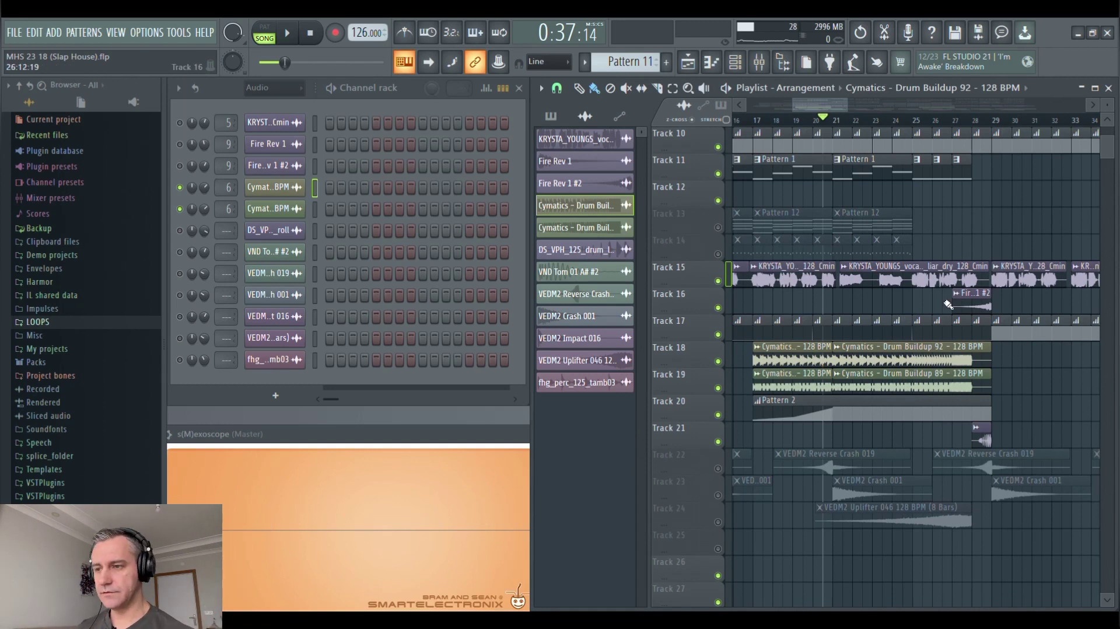
# Play the isolated Cymatics Drum Buildup channels through bar 28, stop playback, and restore all channels.
pyautogui.press('space')
pyautogui.scroll(3, 1026, 397)
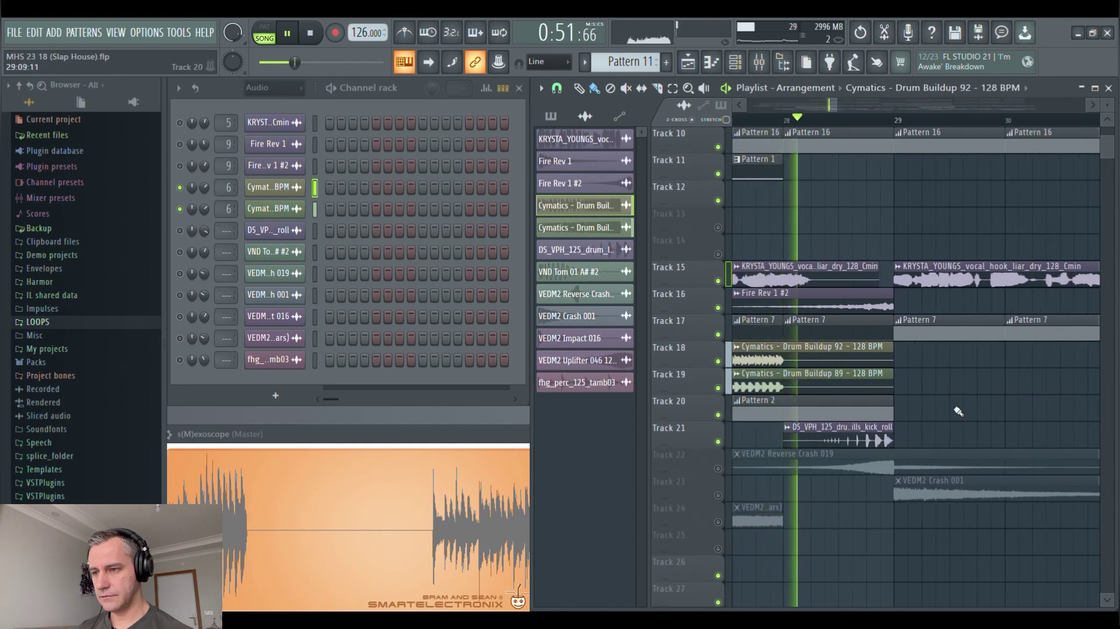
pyautogui.press('space')
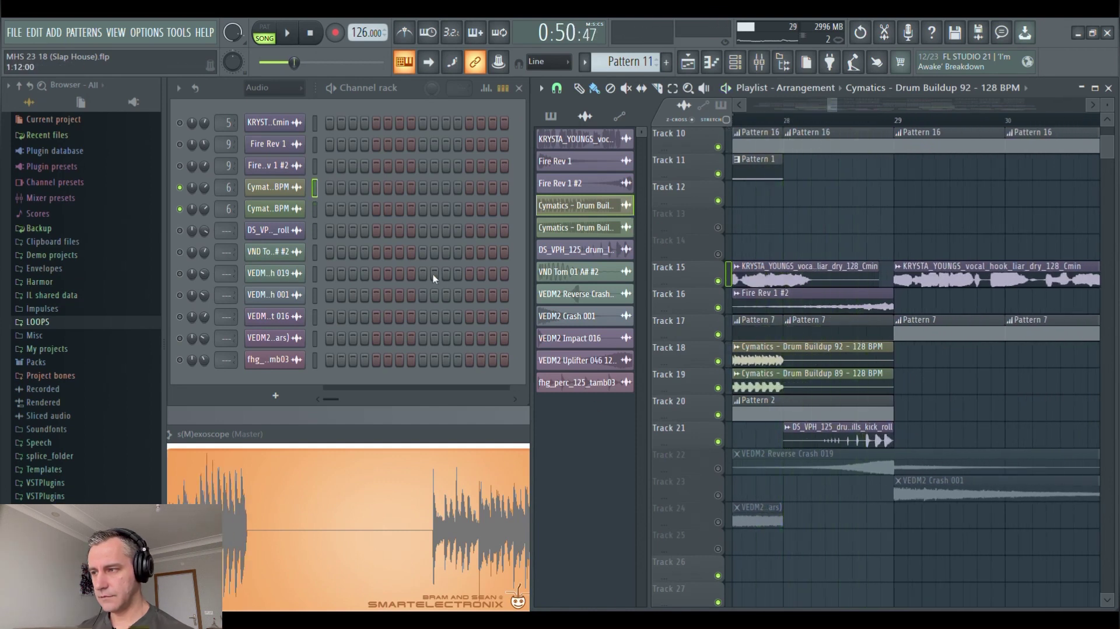
pyautogui.rightClick(180, 208)
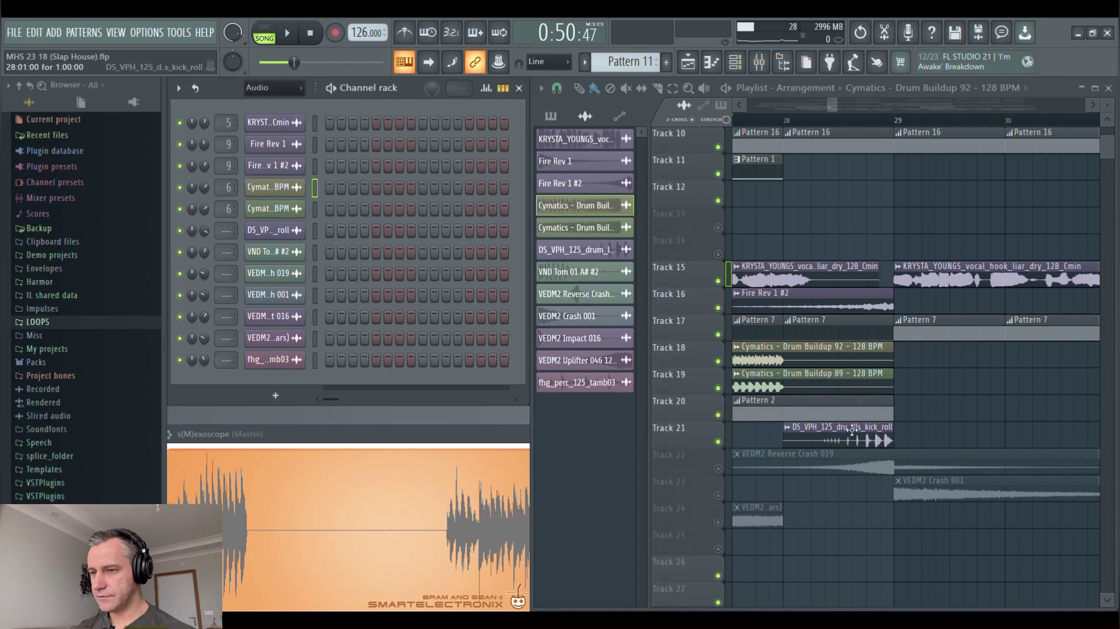
# Solo the DS_VPH_125_drum_loop_fills_kick_roll channel, play it around bar 28, then stop and examine its clip on Track 21.
pyautogui.click(175, 233)
pyautogui.rightClick(179, 230)
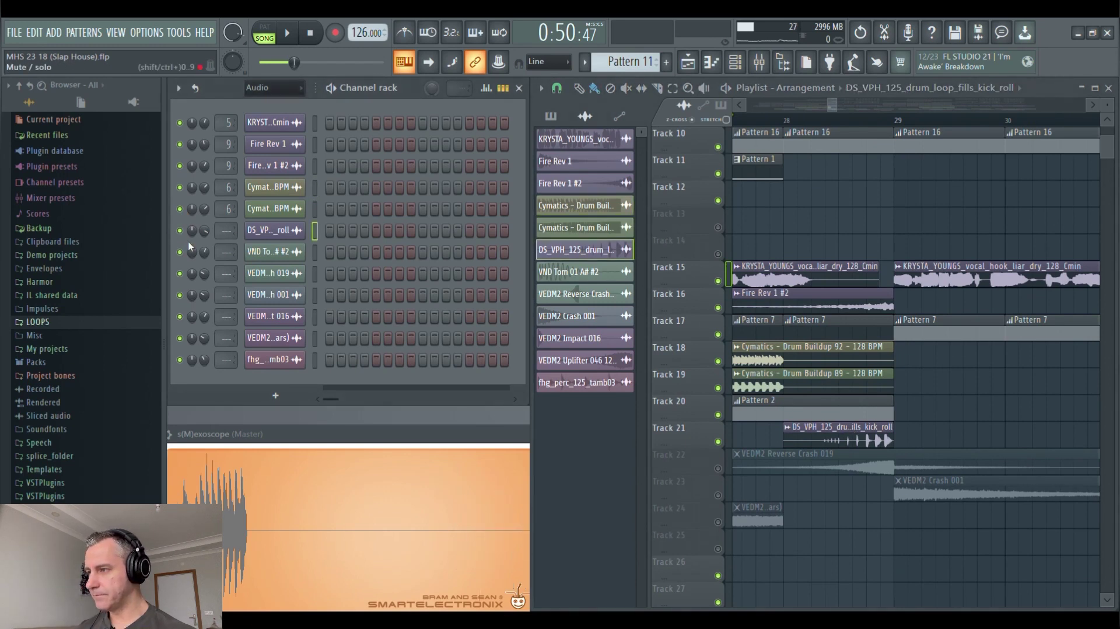
pyautogui.press('space')
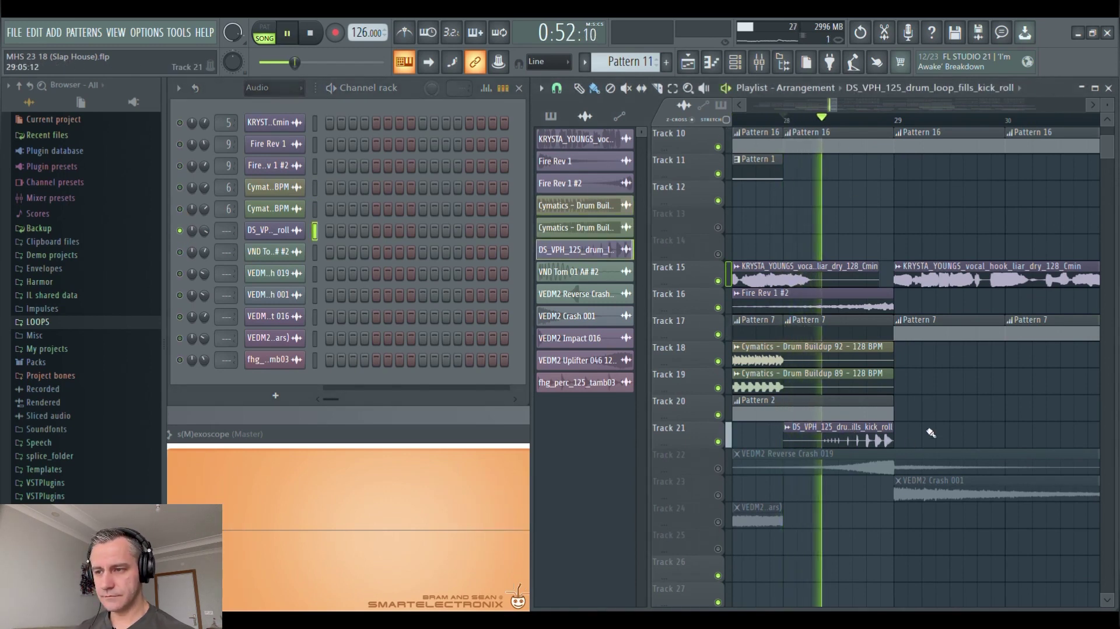
pyautogui.press('space')
pyautogui.scroll(-4, 904, 446)
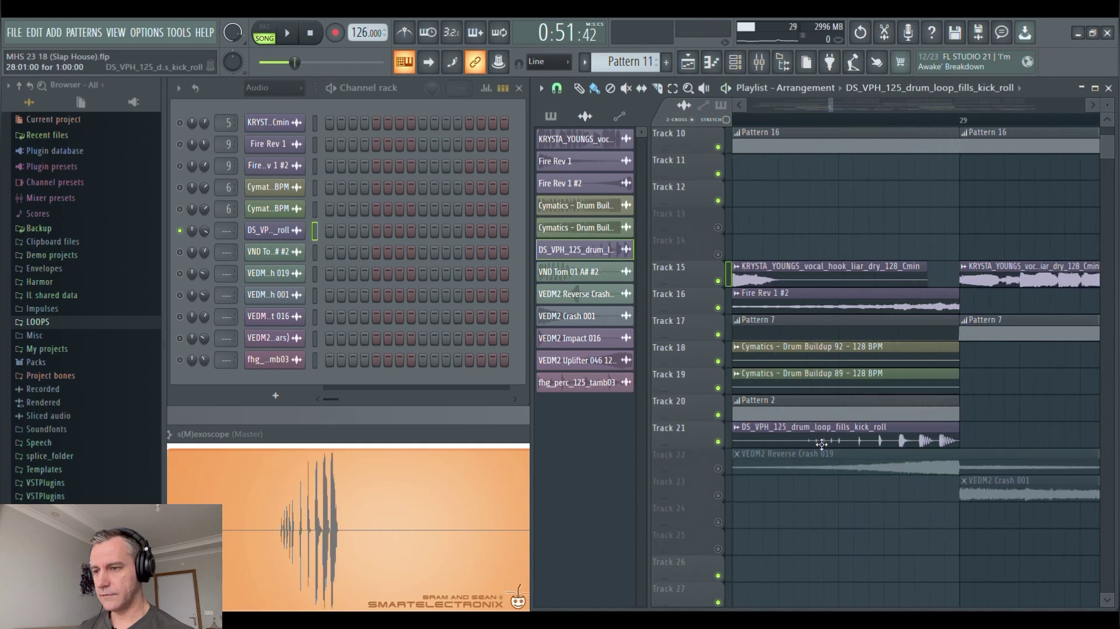
pyautogui.scroll(-1, 779, 442)
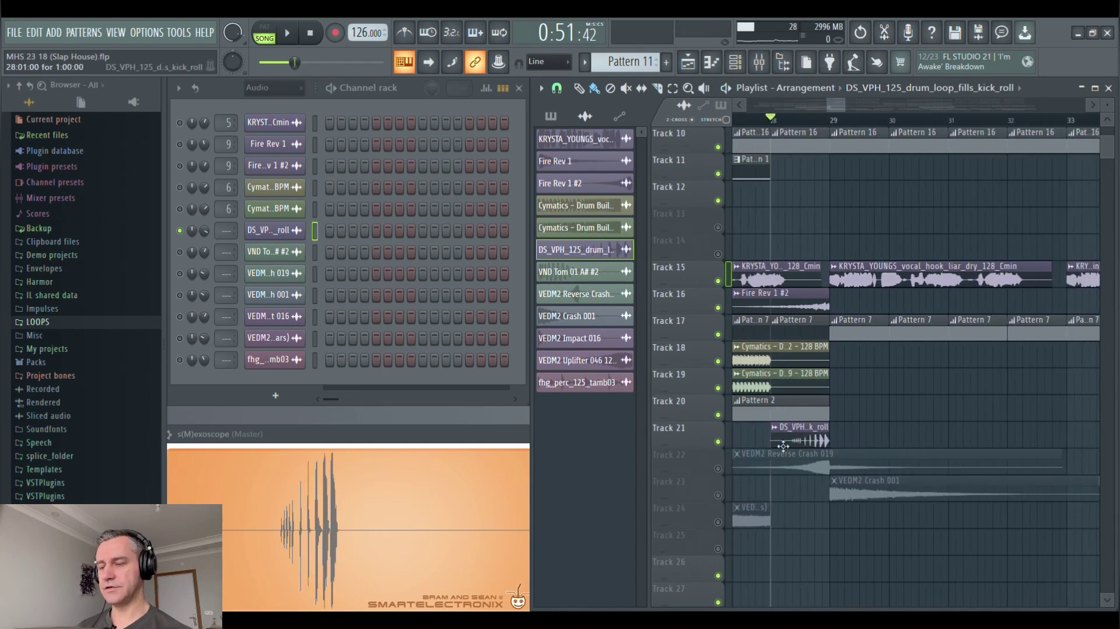
pyautogui.scroll(5, 783, 447)
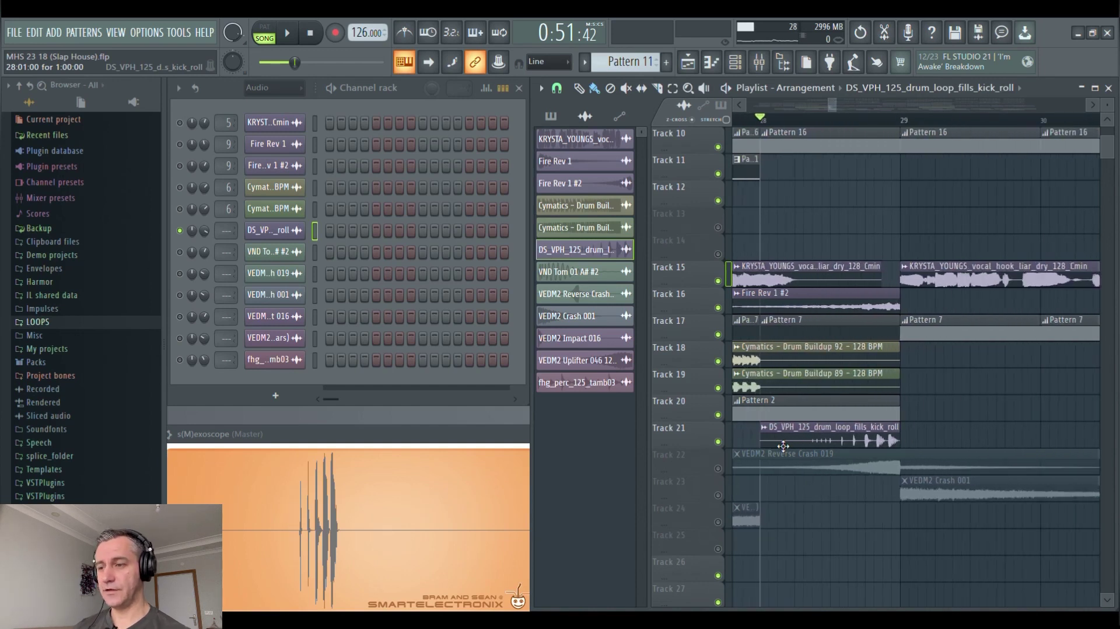
# Examine the kick roll clip's sample settings, close its channel window, and turn all channels back on.
pyautogui.doubleClick(805, 441)
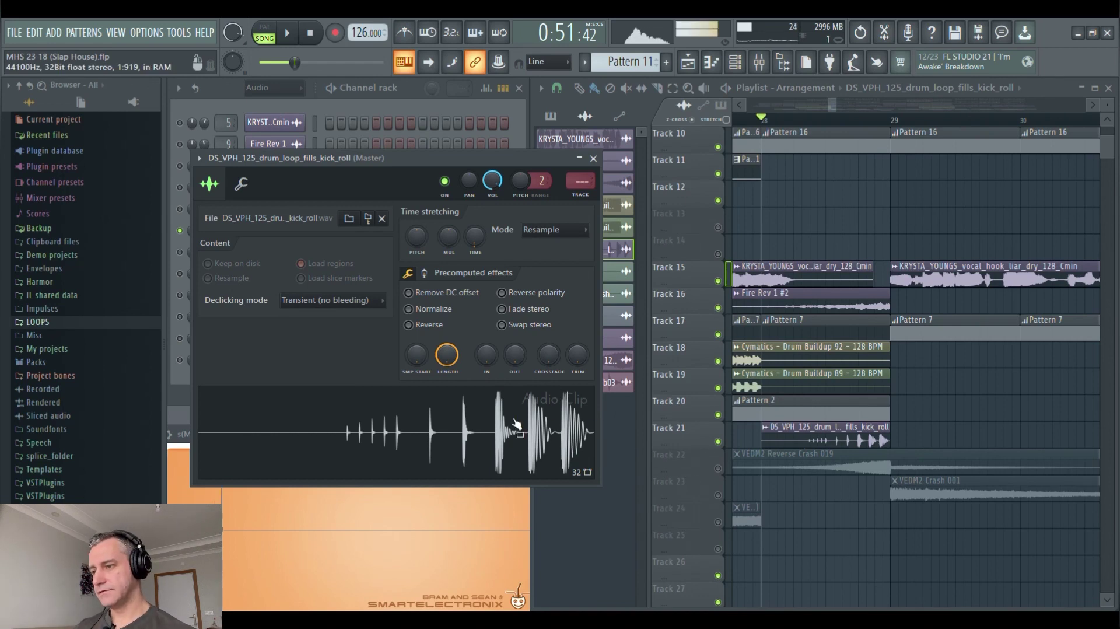
pyautogui.press('Escape')
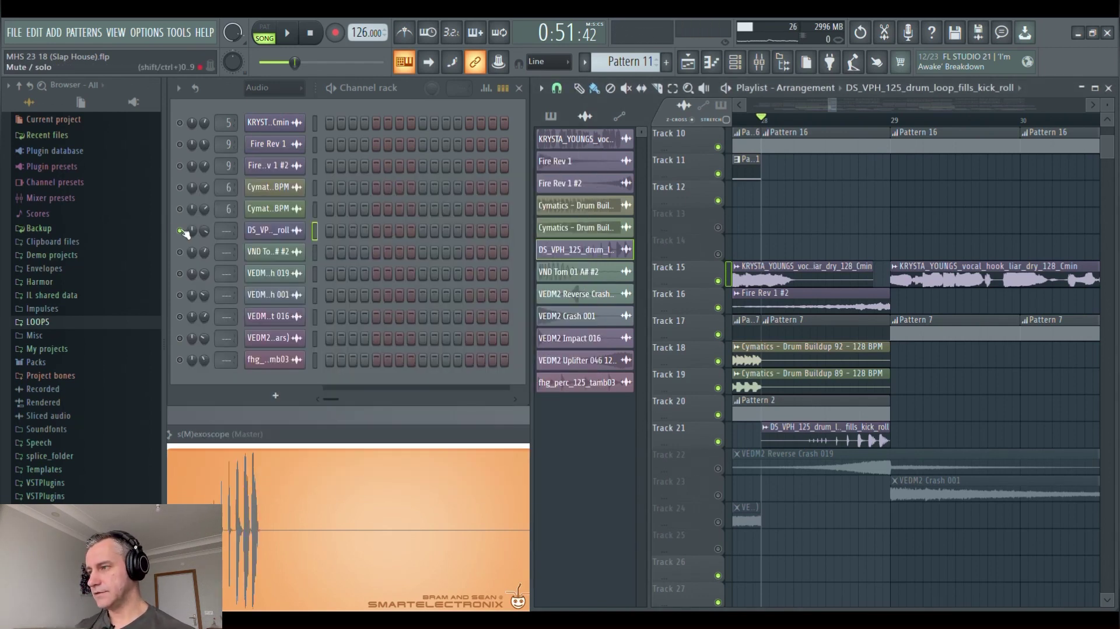
pyautogui.scroll(-5, 780, 446)
pyautogui.scroll(-5, 780, 446)
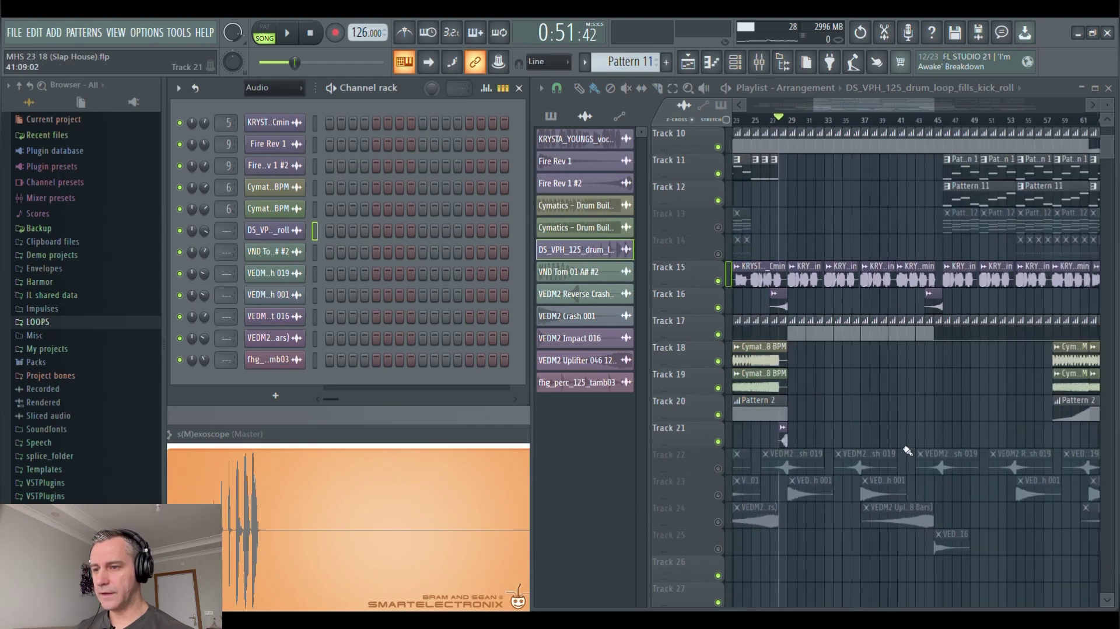
# Look over the whole arrangement and play it from bar 5, where the first vocal section starts.
pyautogui.scroll(5, 821, 462)
pyautogui.scroll(5, 825, 401)
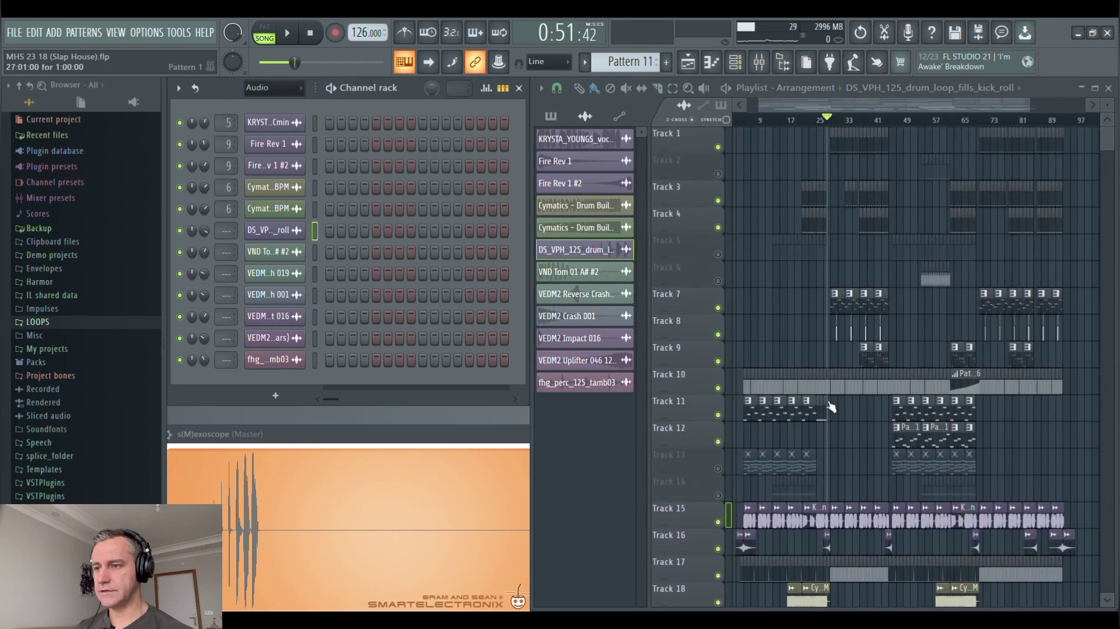
pyautogui.scroll(-5, 910, 327)
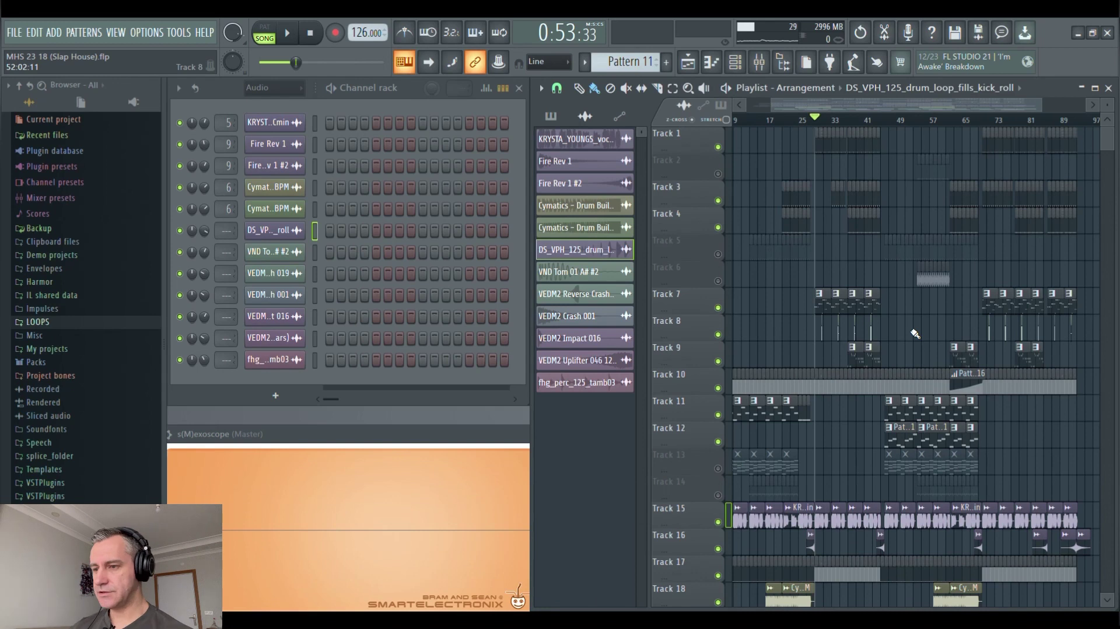
pyautogui.scroll(4, 914, 334)
pyautogui.scroll(-1, 782, 170)
pyautogui.click(782, 120)
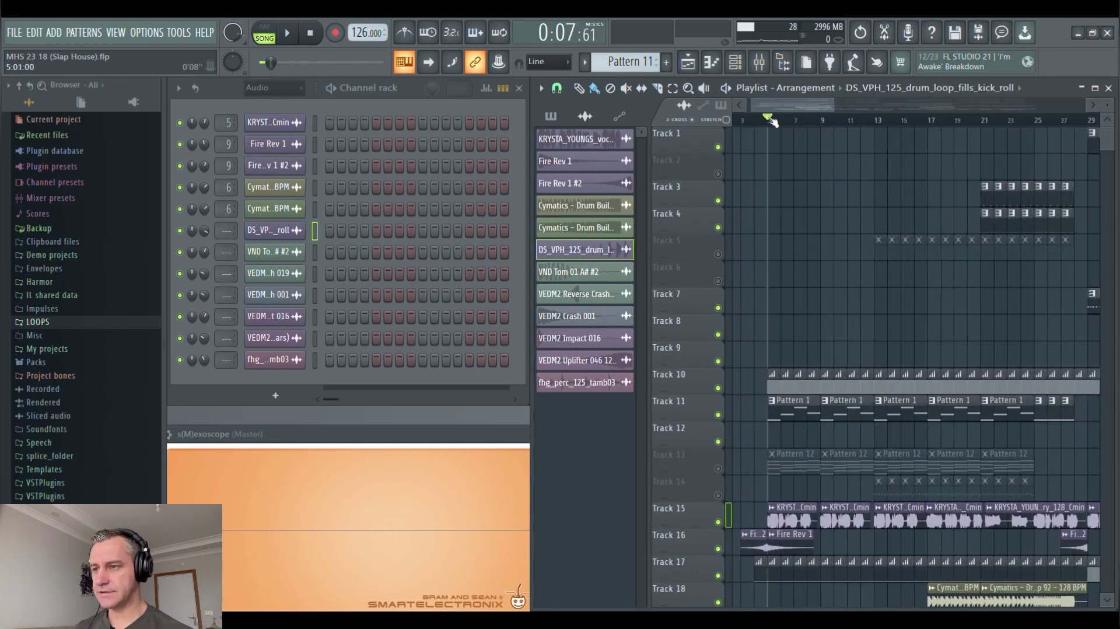
pyautogui.scroll(-1, 767, 257)
pyautogui.scroll(1, 826, 440)
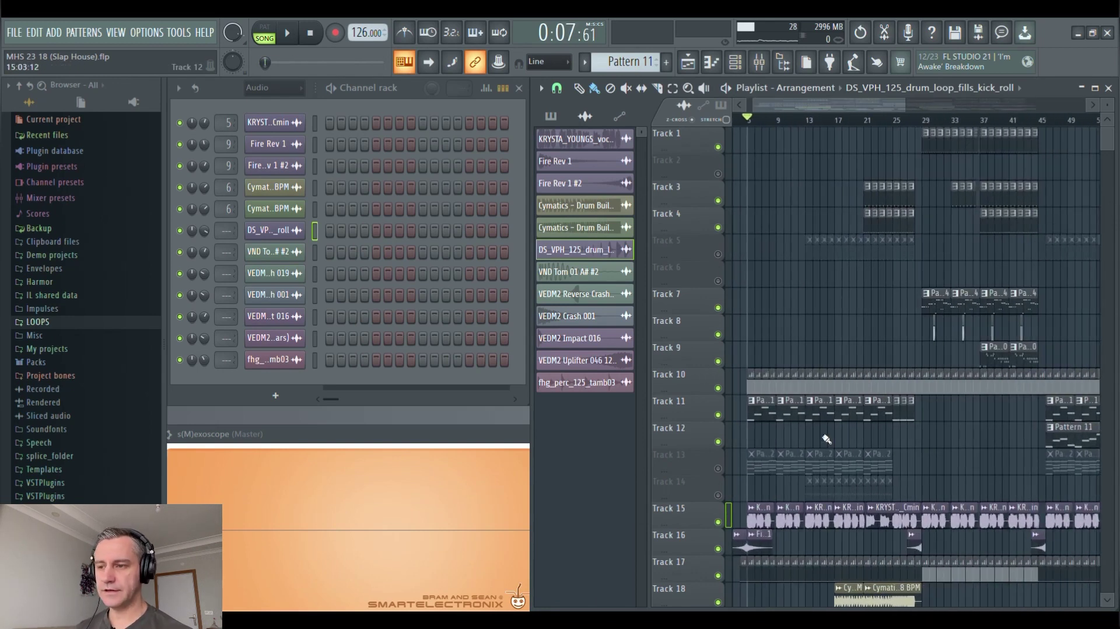
pyautogui.press('space')
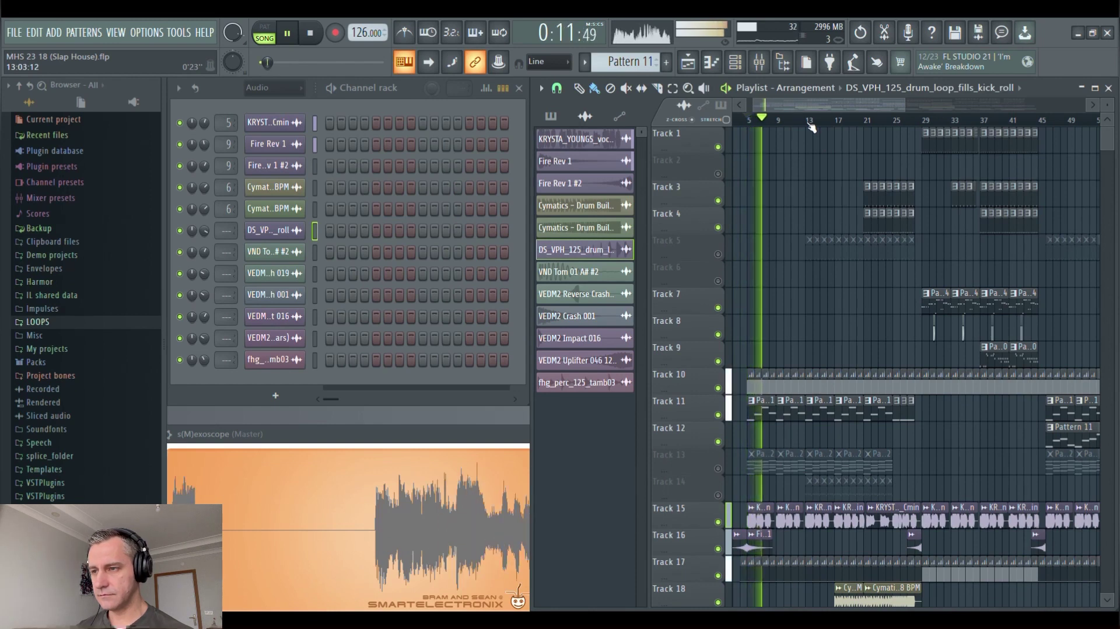
# Continue listening from bar 13, then stop playback and return to the start of the song.
pyautogui.click(809, 125)
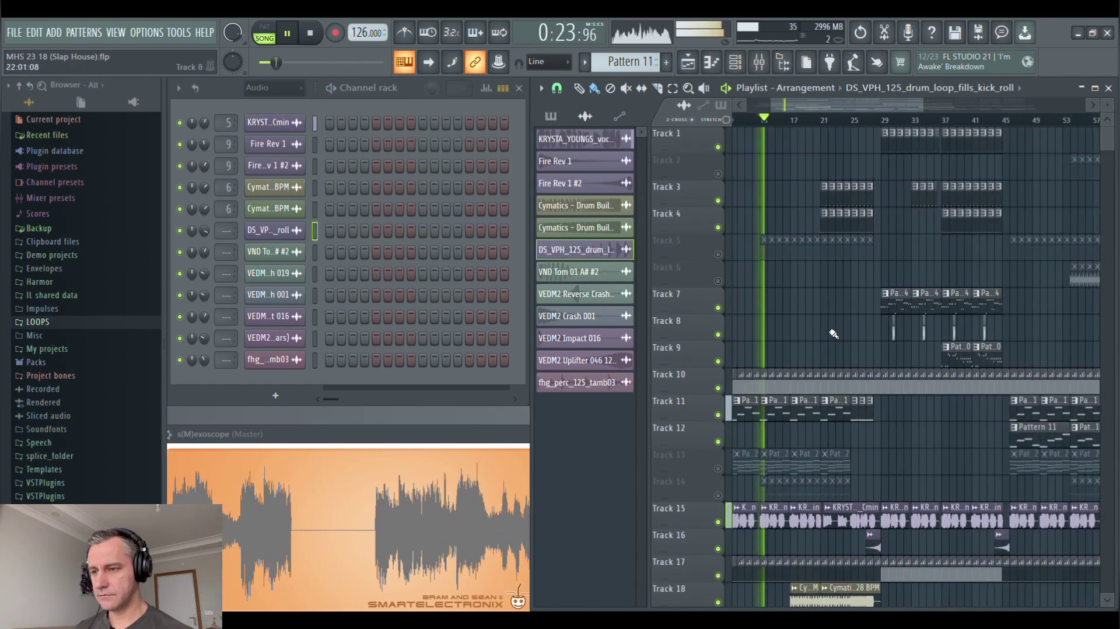
pyautogui.scroll(-3, 833, 333)
pyautogui.press('space')
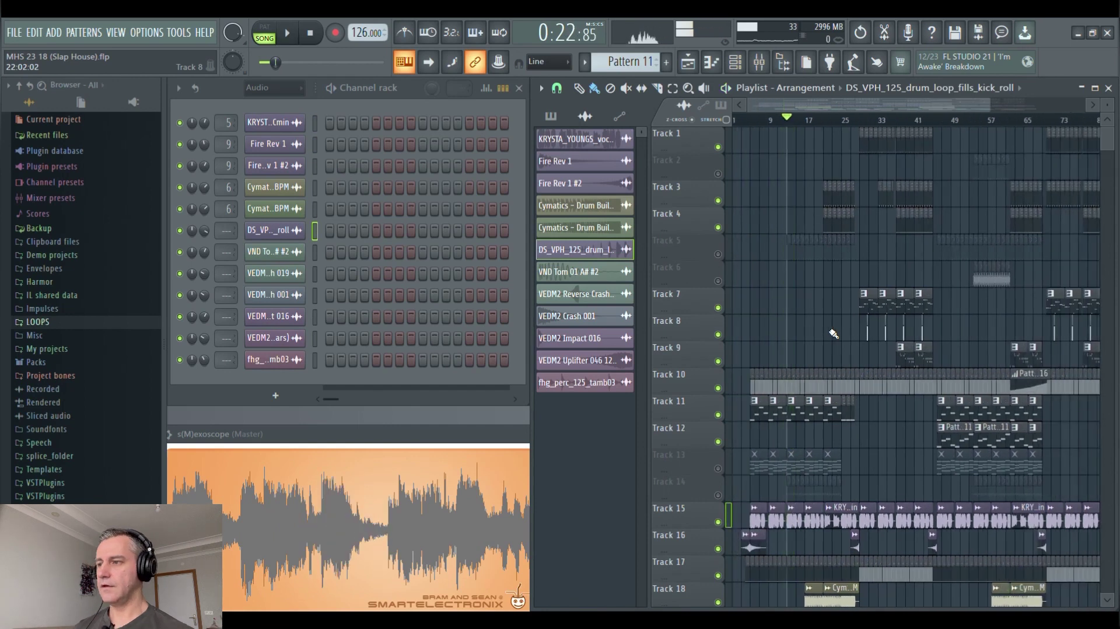
pyautogui.click(309, 34)
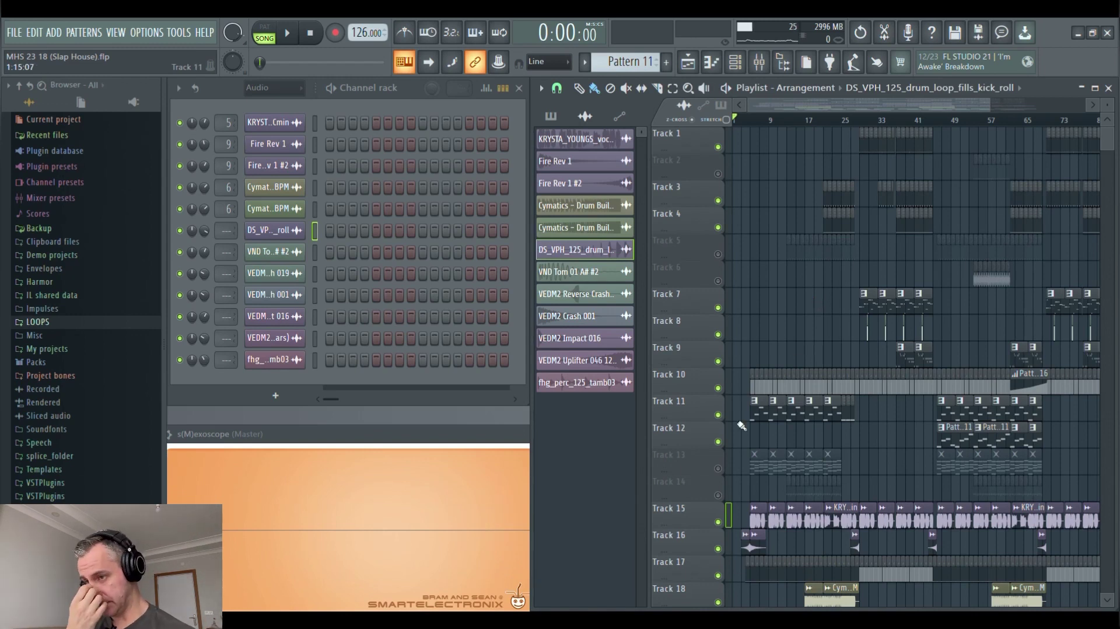
# Select Pattern 1 and maximize the playlist to view the full arrangement.
pyautogui.click(764, 418)
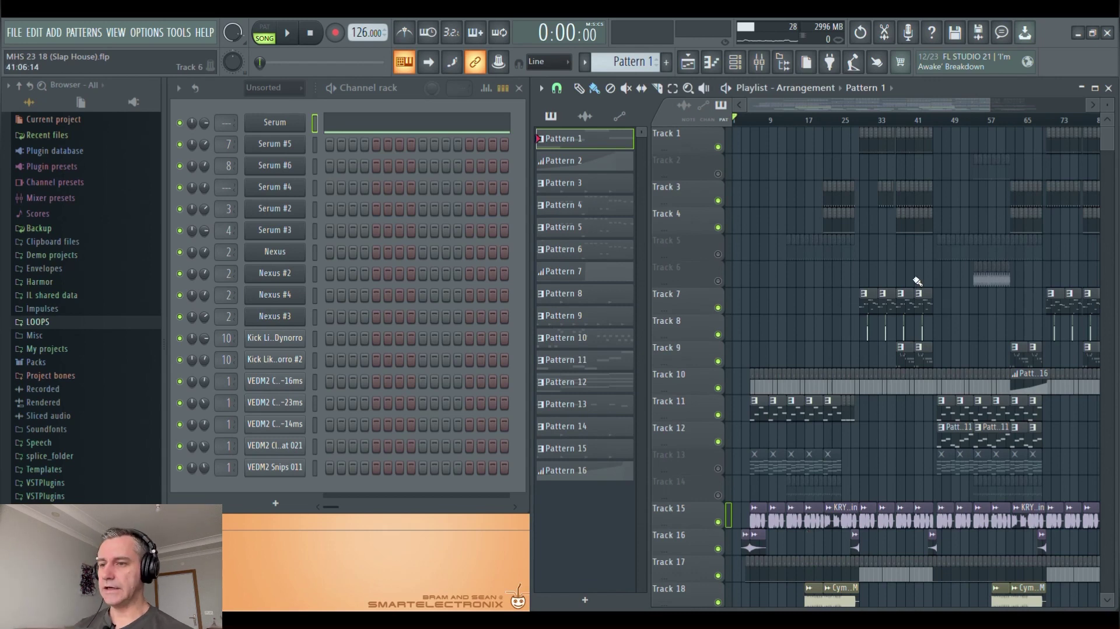
pyautogui.scroll(-2, 822, 286)
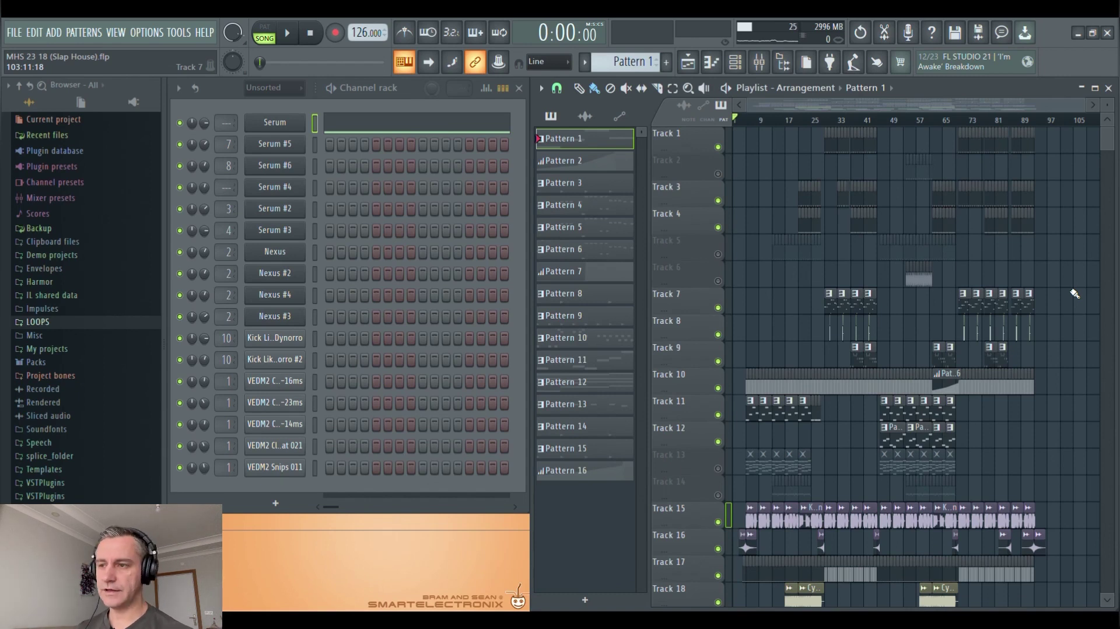
pyautogui.click(1095, 87)
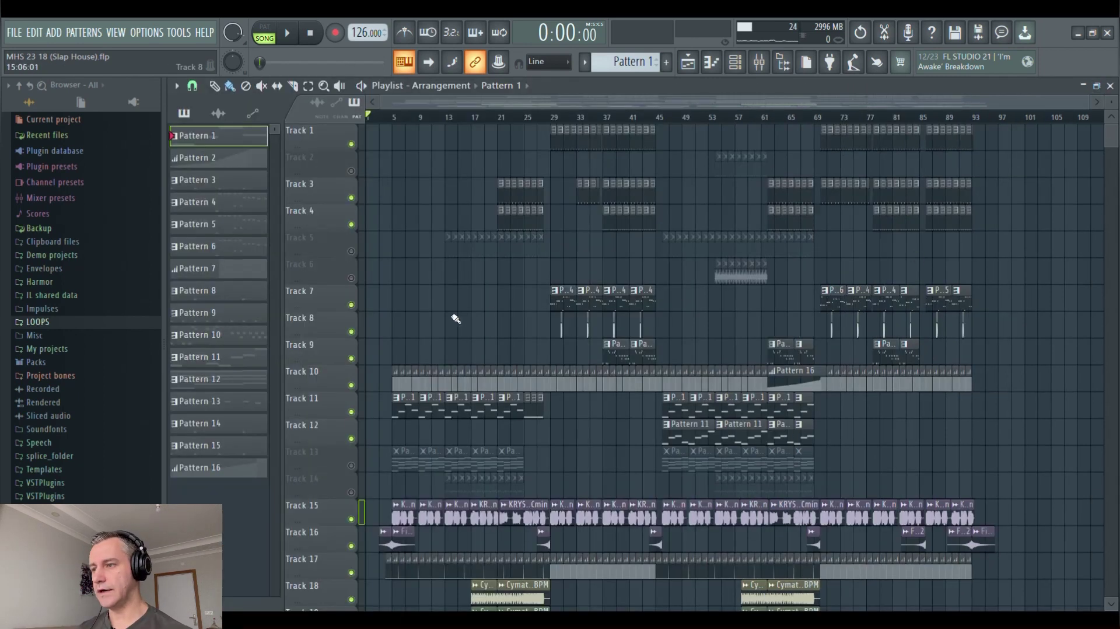
pyautogui.scroll(2, 452, 306)
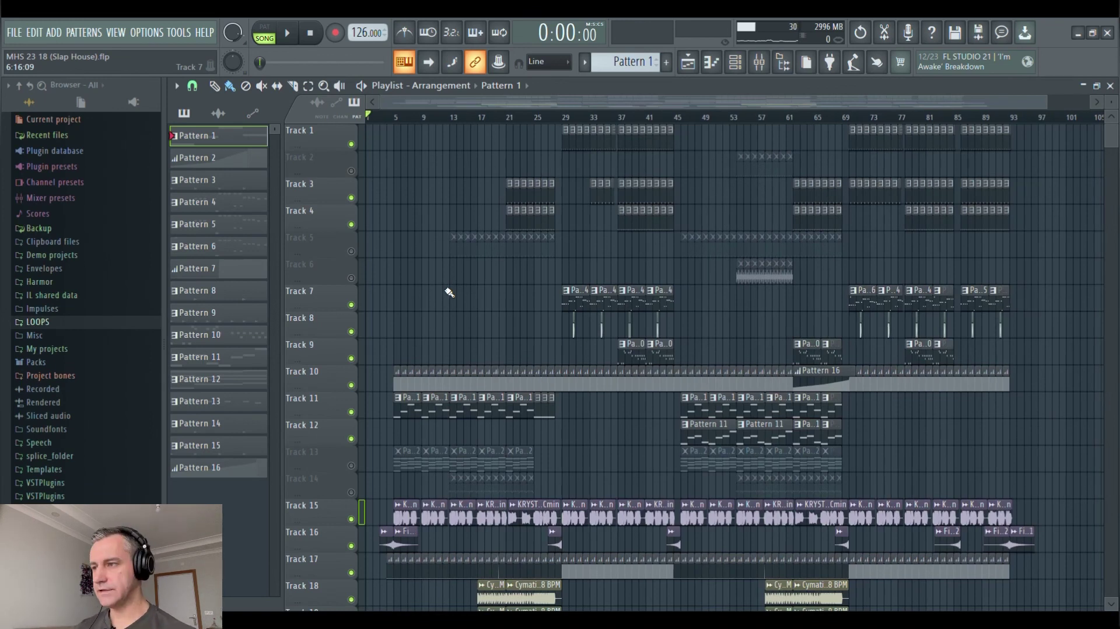
# Play the second vocal section from bar 54, bring back the channel rack beside the playlist, and stop playback.
pyautogui.scroll(3, 788, 223)
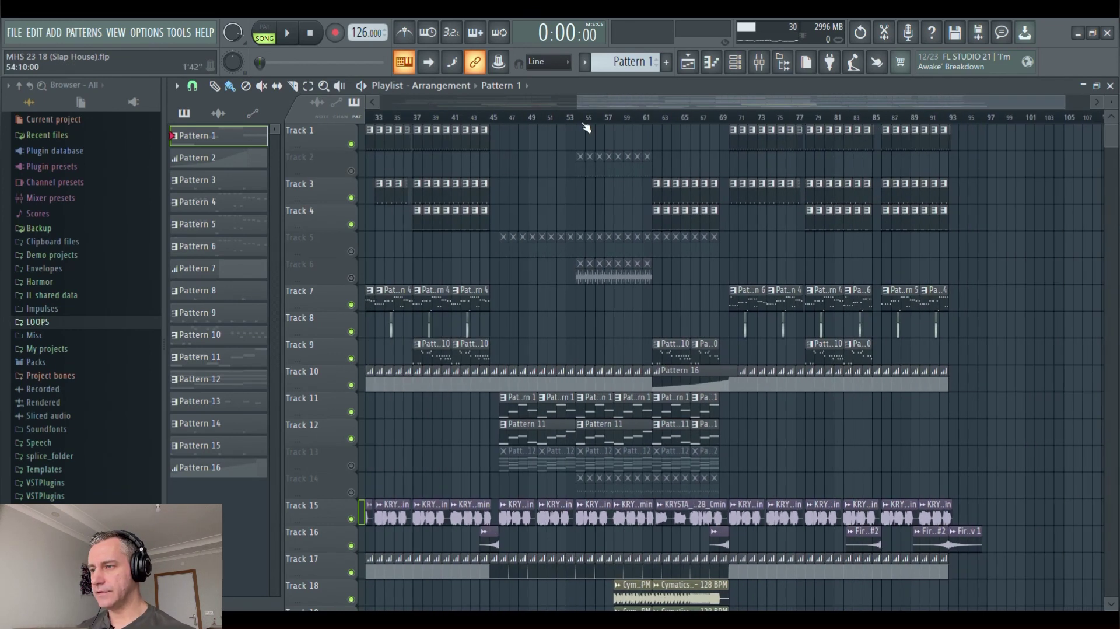
pyautogui.click(577, 117)
pyautogui.scroll(-2, 654, 292)
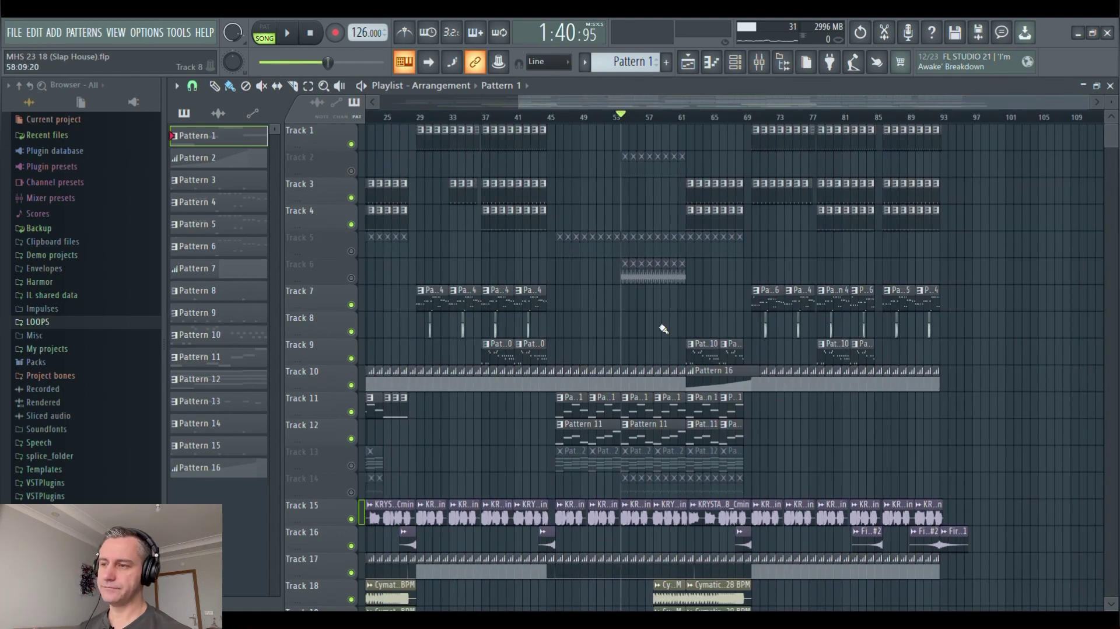
pyautogui.scroll(2, 642, 324)
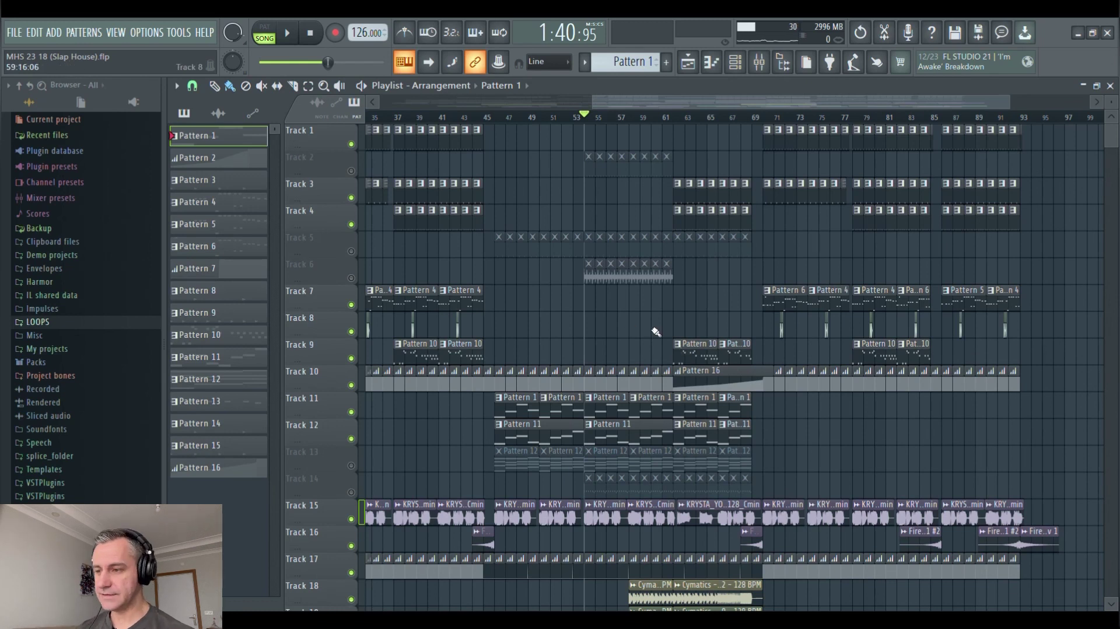
pyautogui.press('space')
pyautogui.scroll(-2, 859, 102)
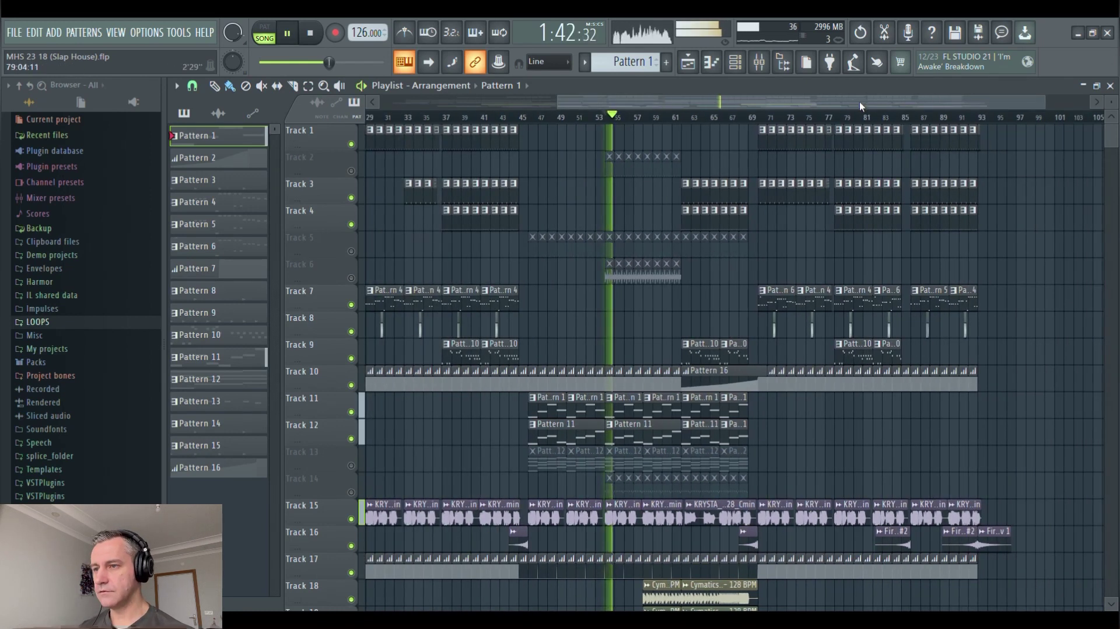
pyautogui.press('F6')
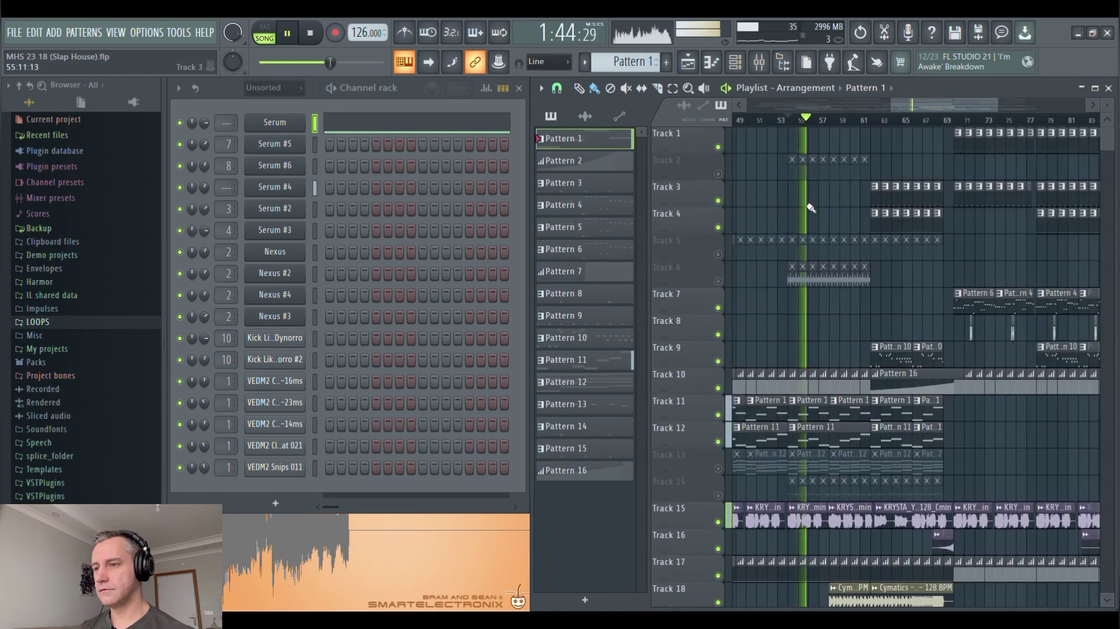
pyautogui.press('space')
# Unmute Track 2 and play the section from bar 54 to hear it added, then stop.
pyautogui.click(718, 175)
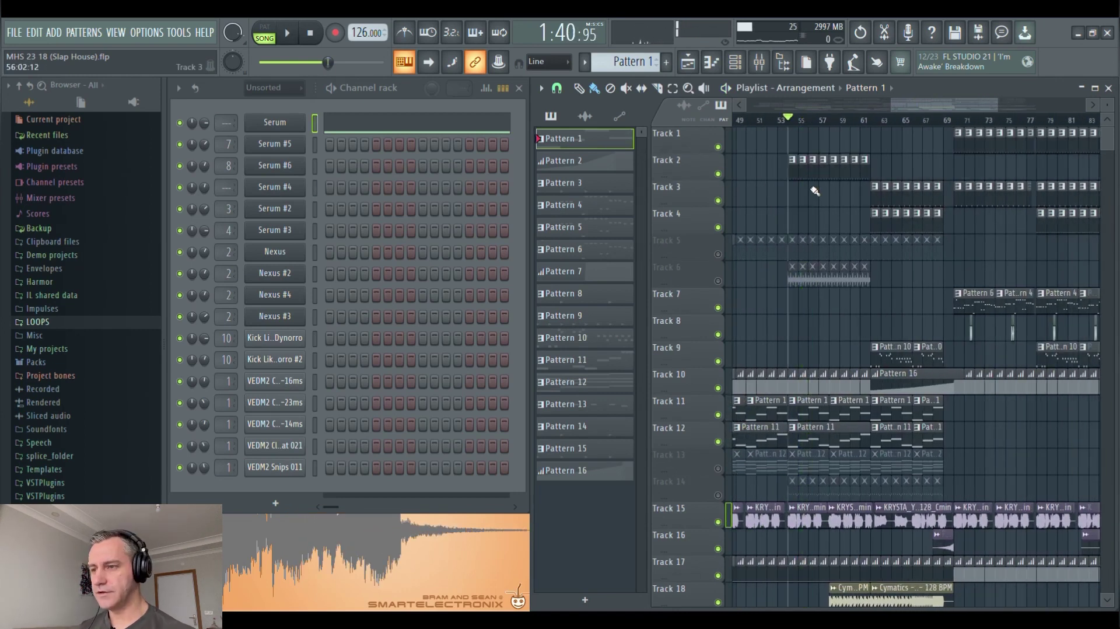
pyautogui.press('space')
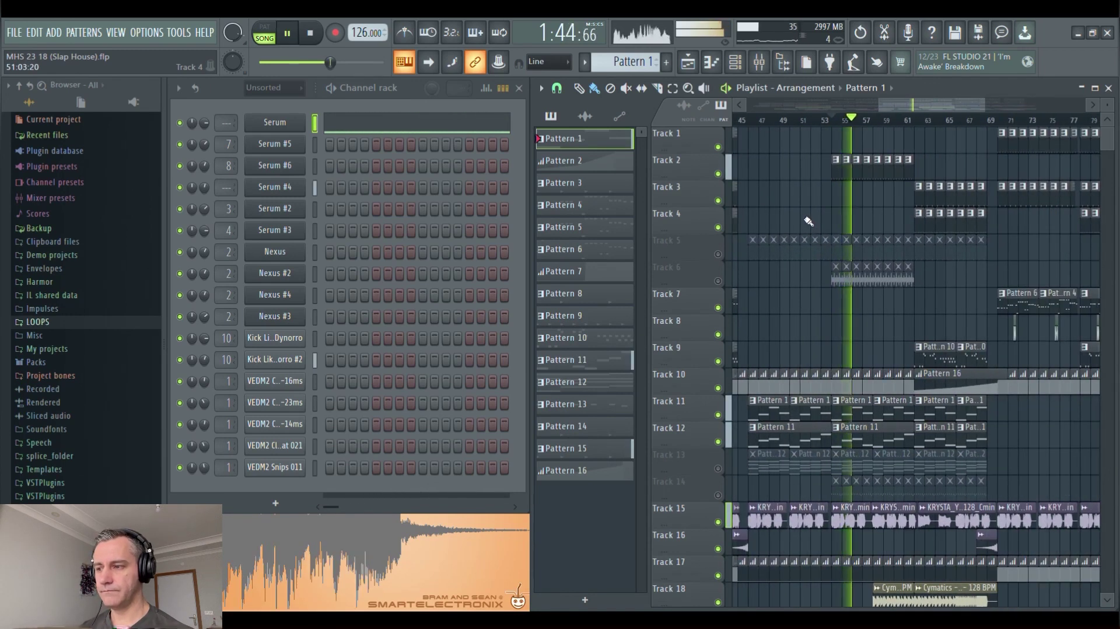
pyautogui.press('space')
# Unmute Track 5, select its Pattern 14, and play the section from bar 54.
pyautogui.click(718, 254)
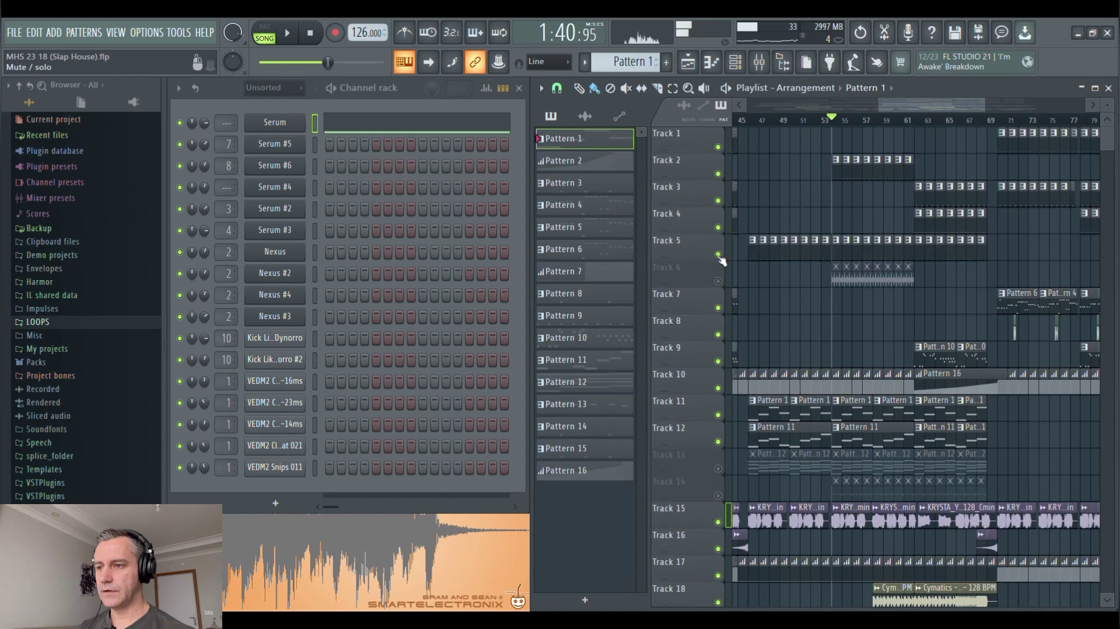
pyautogui.click(841, 261)
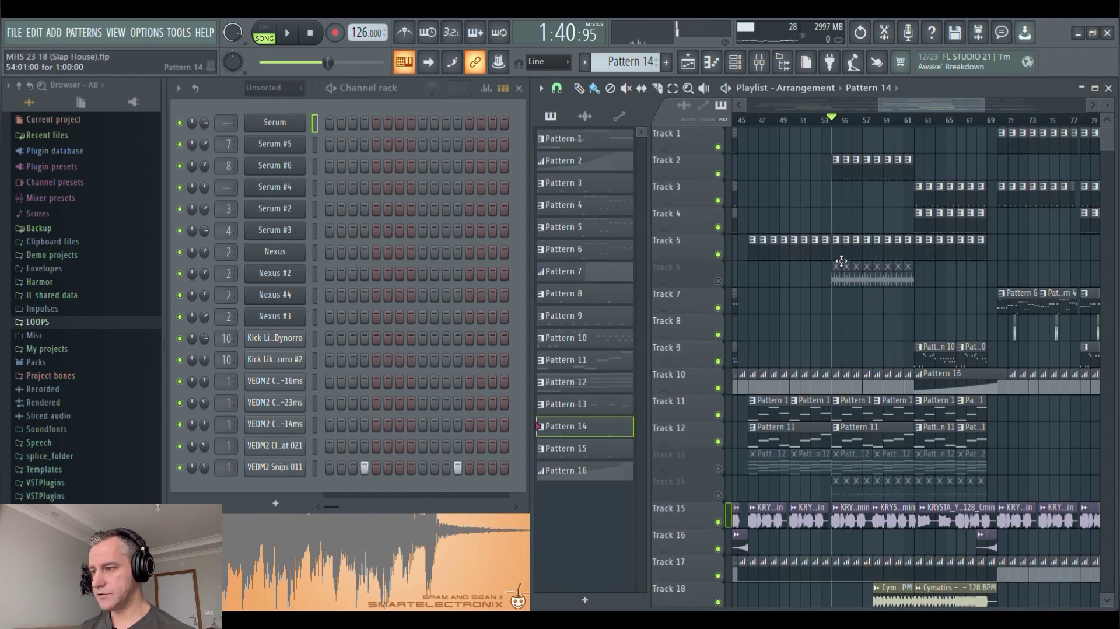
pyautogui.press('space')
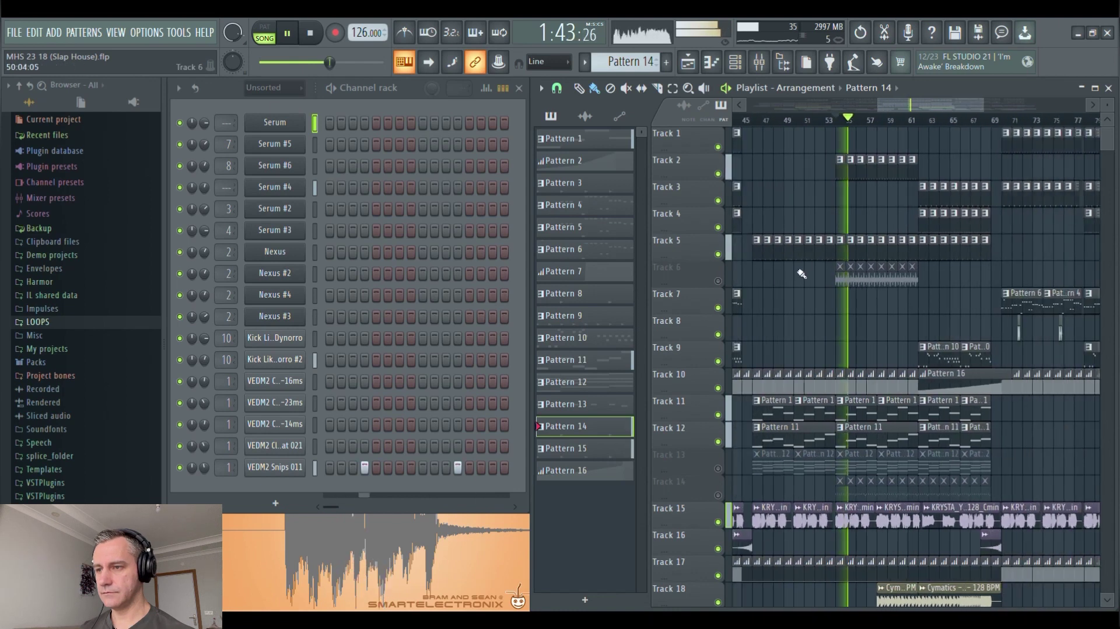
# Unmute Track 6 and replay the section from bar 54 to hear its percussion loop added.
pyautogui.click(718, 281)
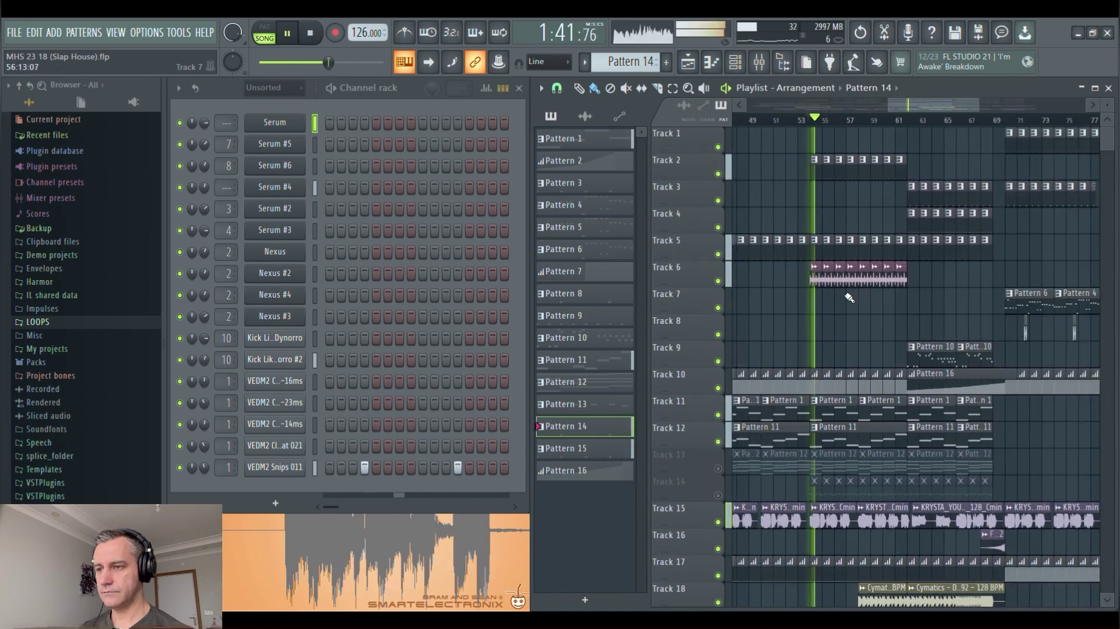
pyautogui.scroll(-2, 929, 285)
pyautogui.scroll(1, 852, 288)
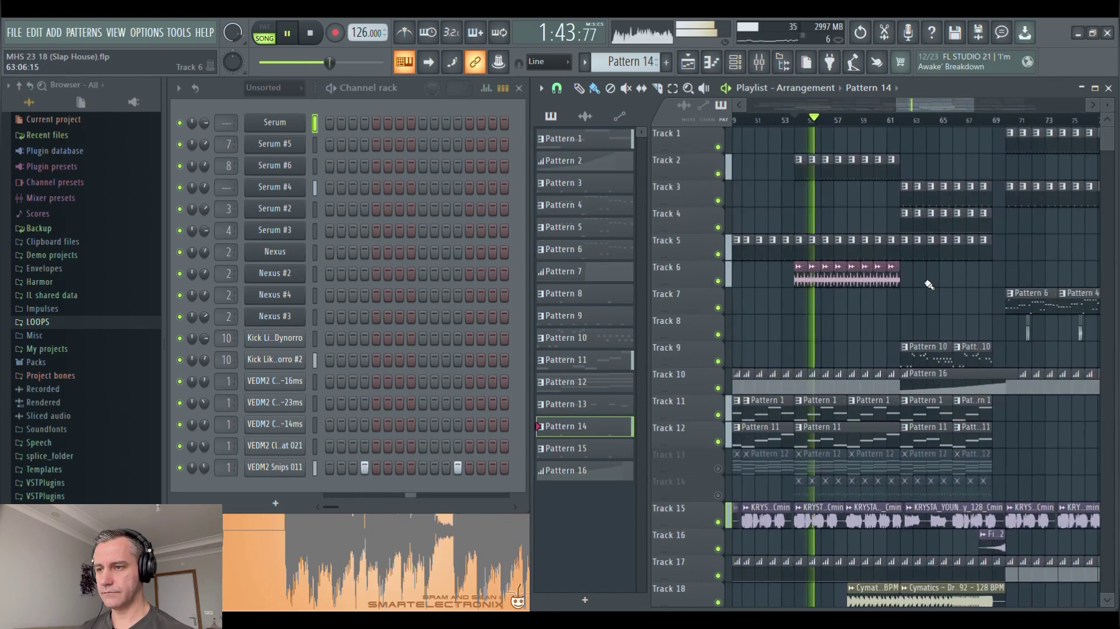
# Stop playback, unmute Track 13, and play the first vocal section from bar 5 to hear it added.
pyautogui.press('space')
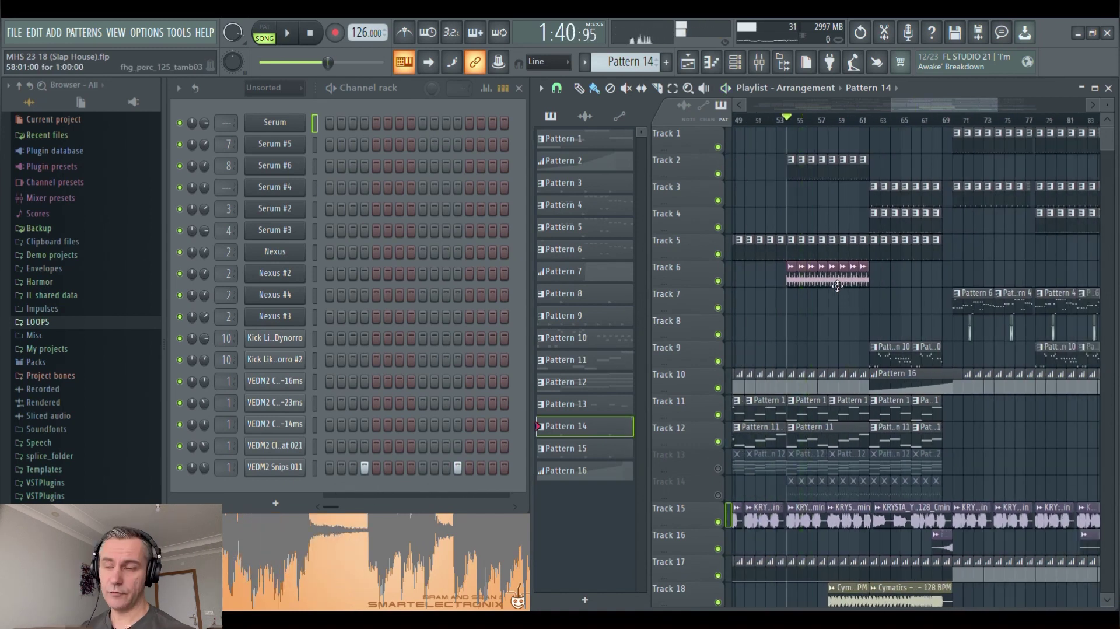
pyautogui.scroll(-5, 916, 302)
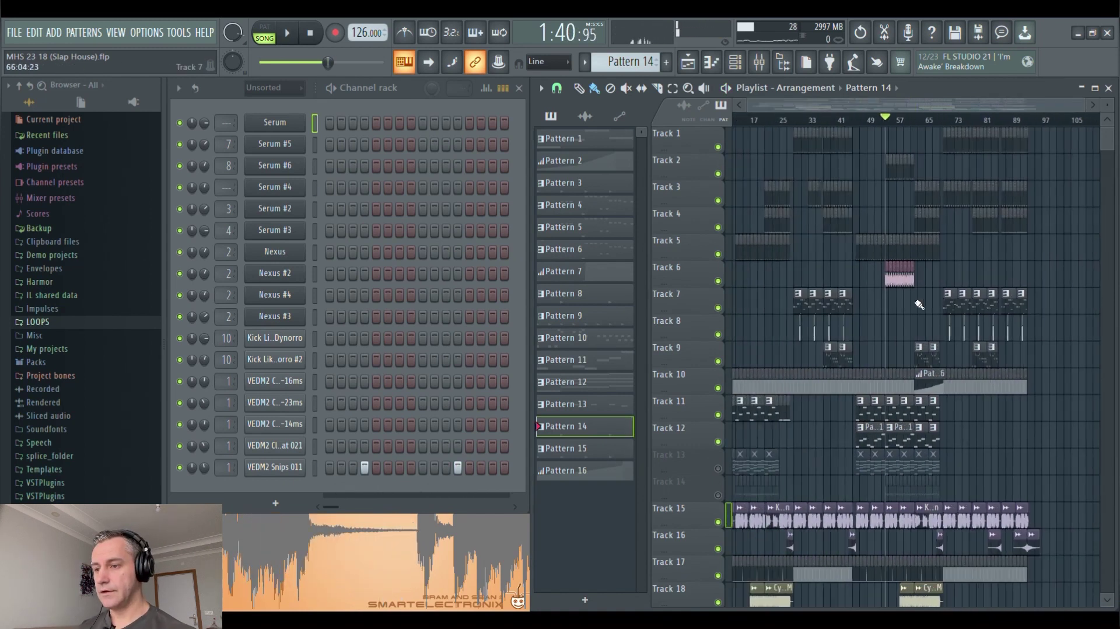
pyautogui.scroll(-3, 910, 309)
pyautogui.scroll(3, 803, 344)
pyautogui.scroll(3, 803, 344)
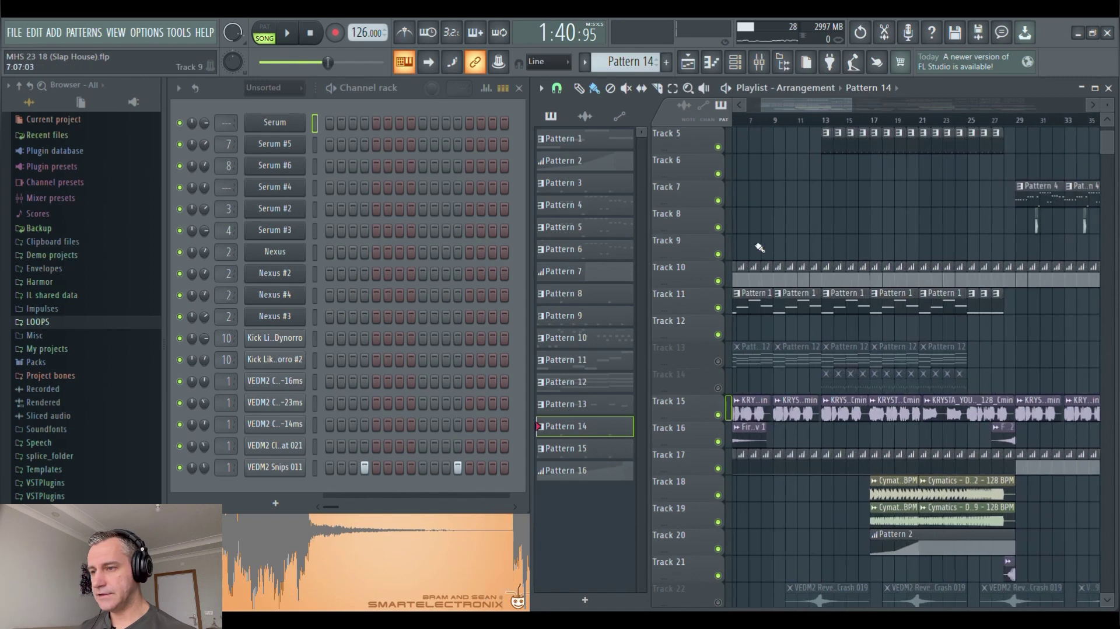
pyautogui.click(769, 120)
pyautogui.scroll(-1, 784, 233)
pyautogui.click(718, 361)
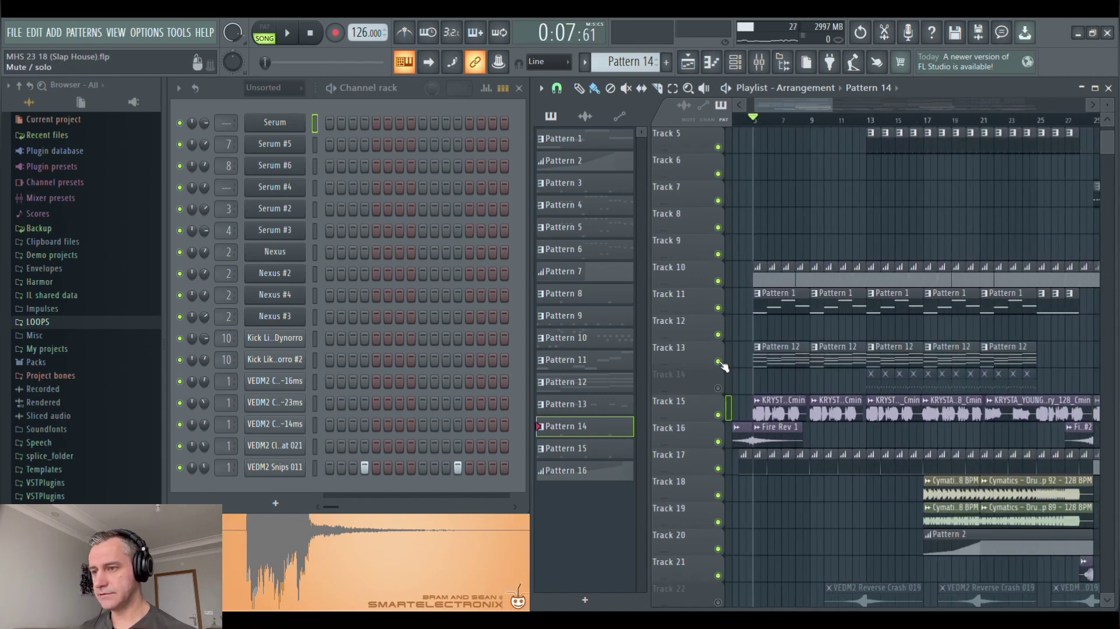
pyautogui.press('space')
# Select Track 13's Pattern 12, view its Serum #5 chords in the piano roll, return to the playlist, and stop playback.
pyautogui.click(783, 358)
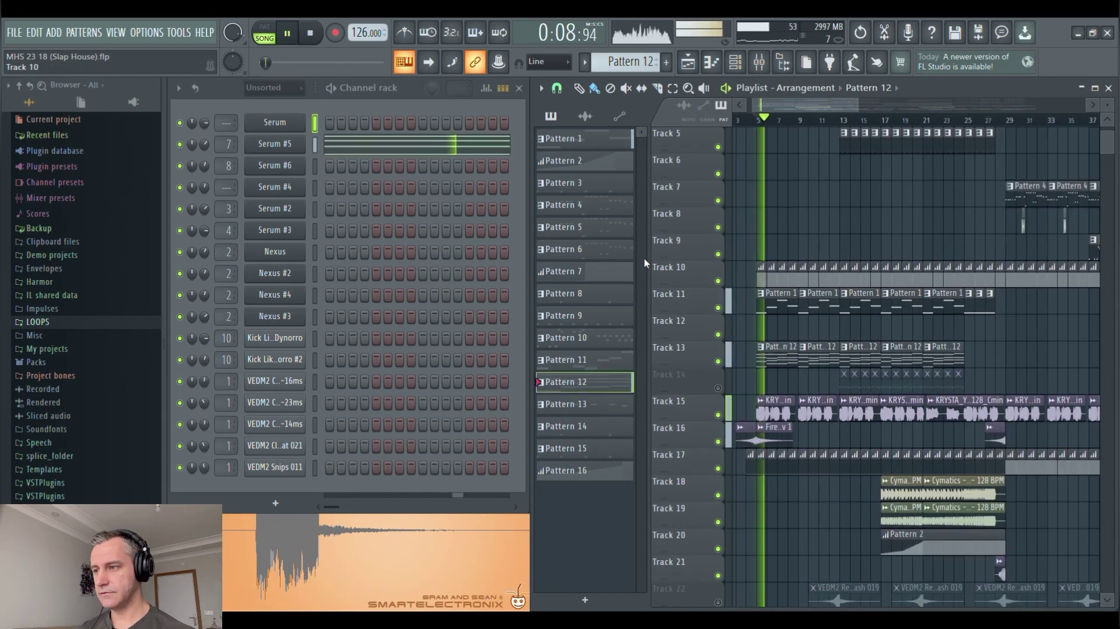
pyautogui.click(387, 144)
pyautogui.scroll(3, 550, 258)
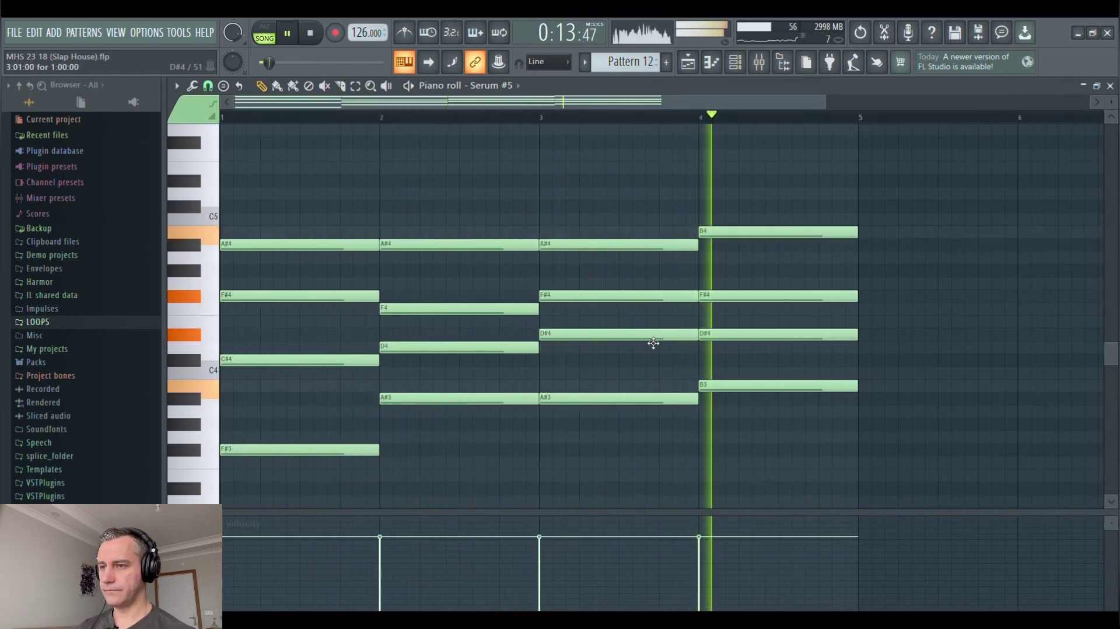
pyautogui.press('F7')
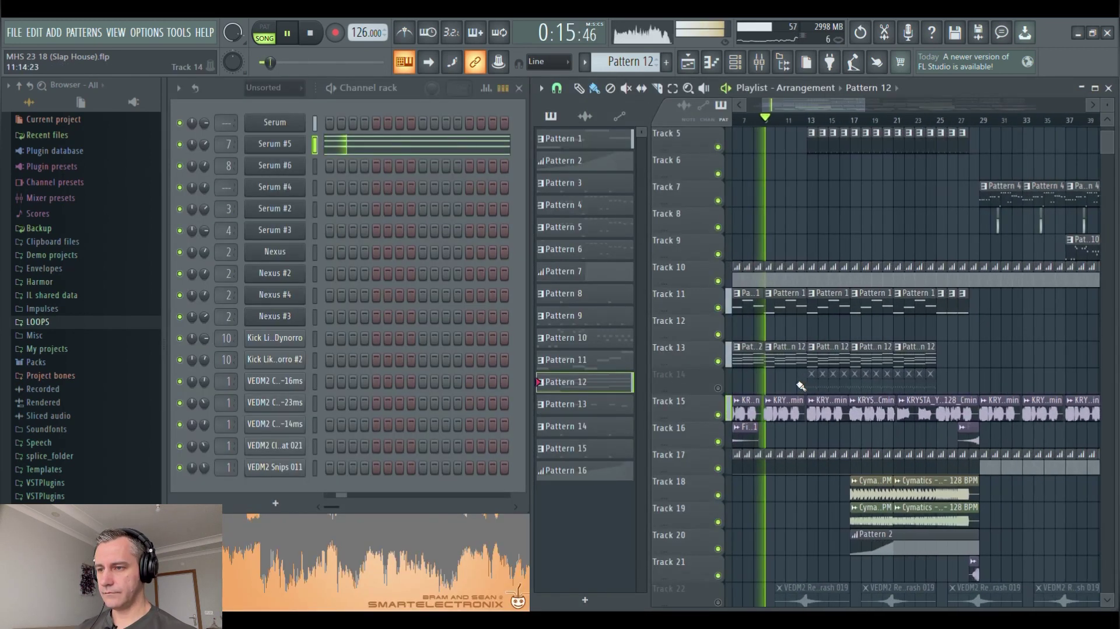
pyautogui.press('space')
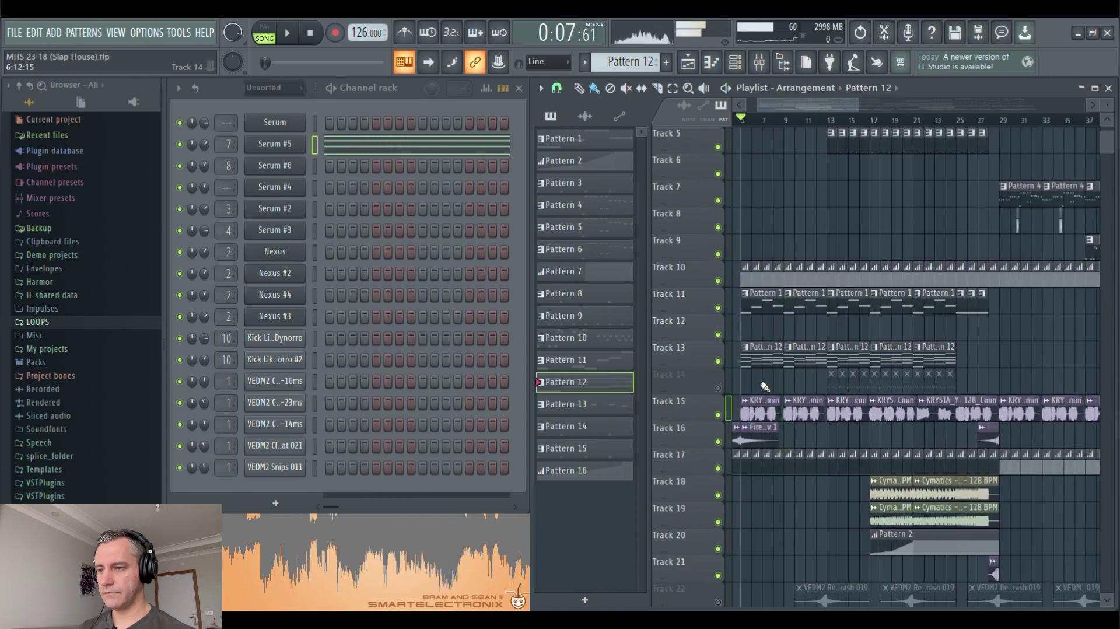
pyautogui.click(312, 38)
# Unmute Track 14, select its Pattern 13, and play the arrangement from bar 13 to hear it added.
pyautogui.scroll(-3, 789, 342)
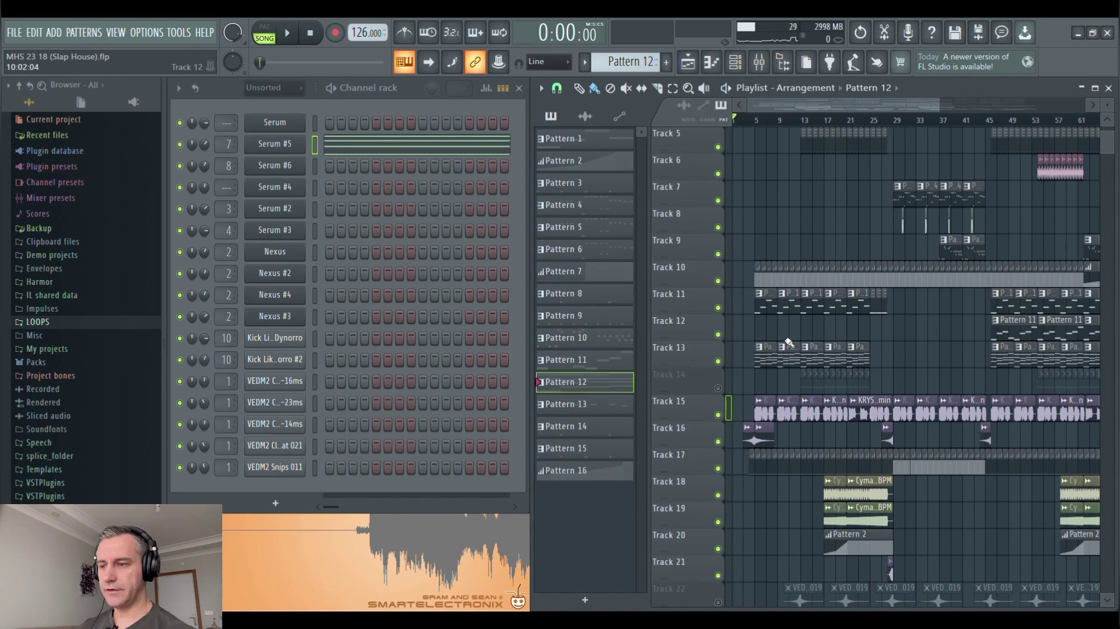
pyautogui.scroll(4, 833, 386)
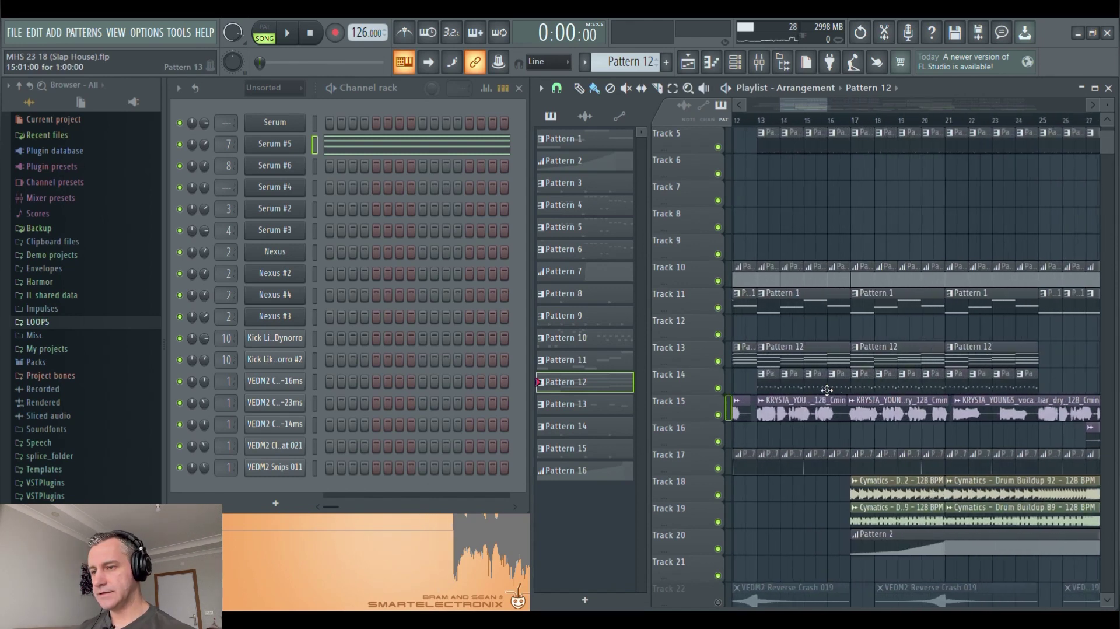
pyautogui.press('KP_Add')
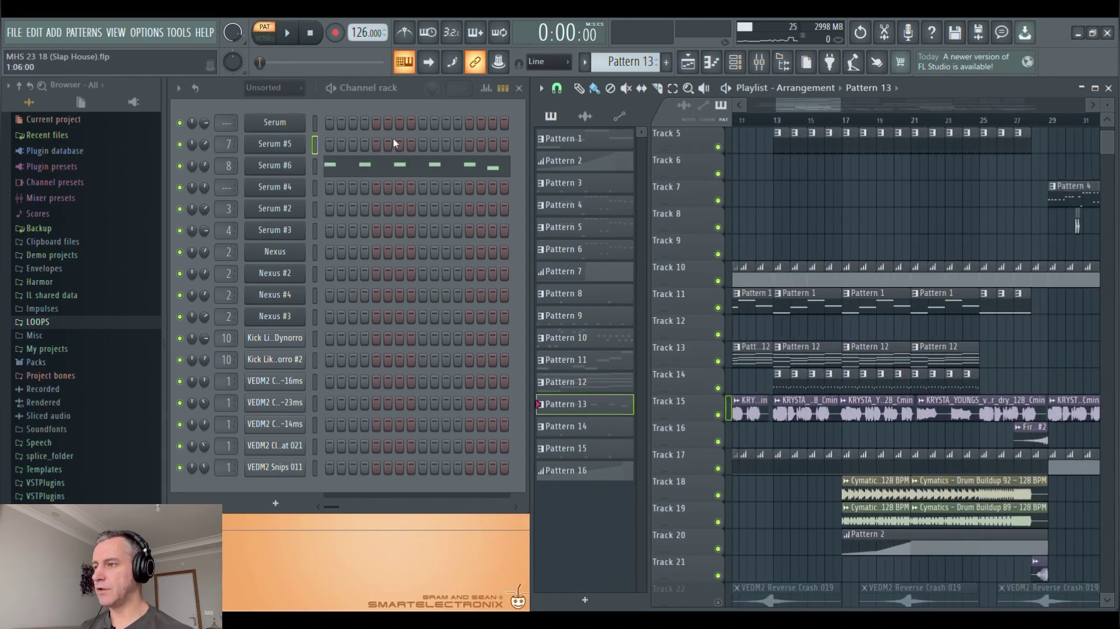
pyautogui.click(776, 121)
pyautogui.scroll(-4, 801, 392)
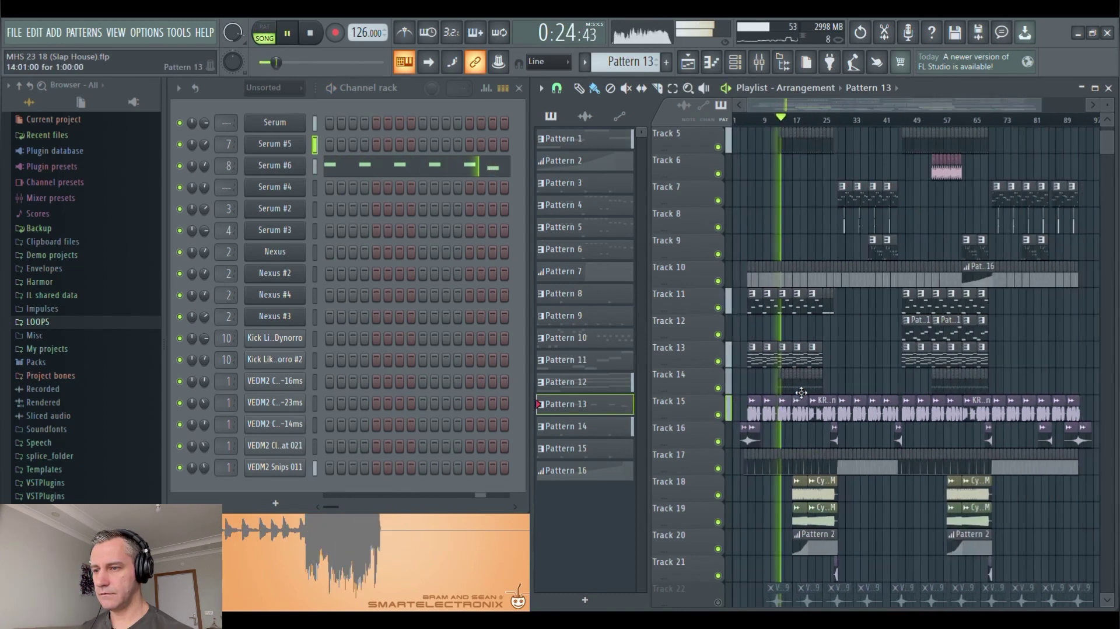
pyautogui.scroll(4, 801, 394)
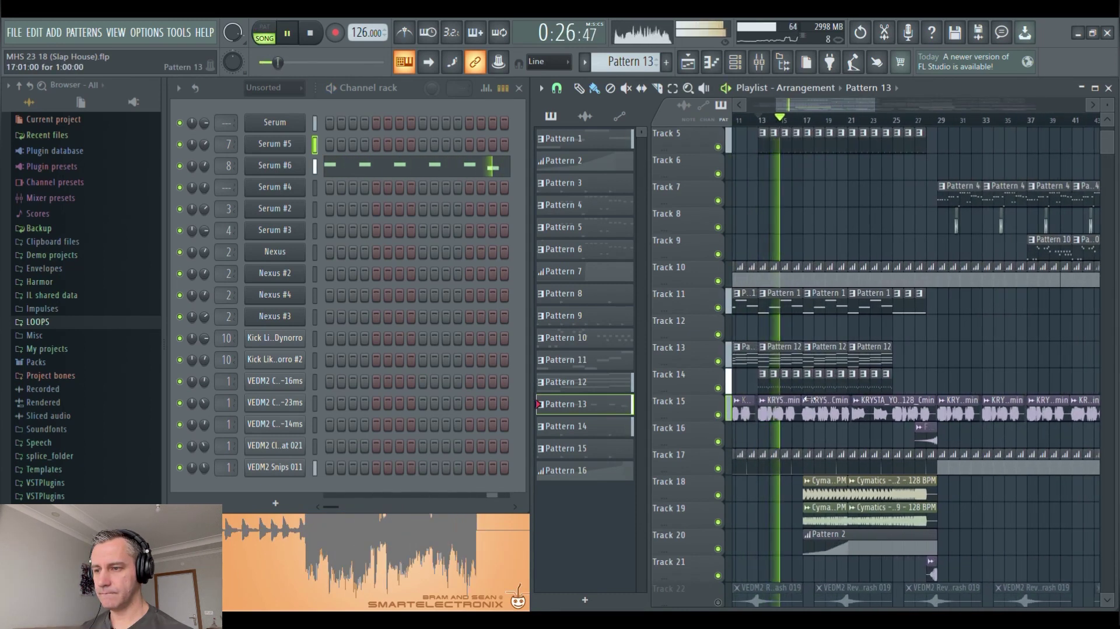
pyautogui.scroll(-2, 794, 356)
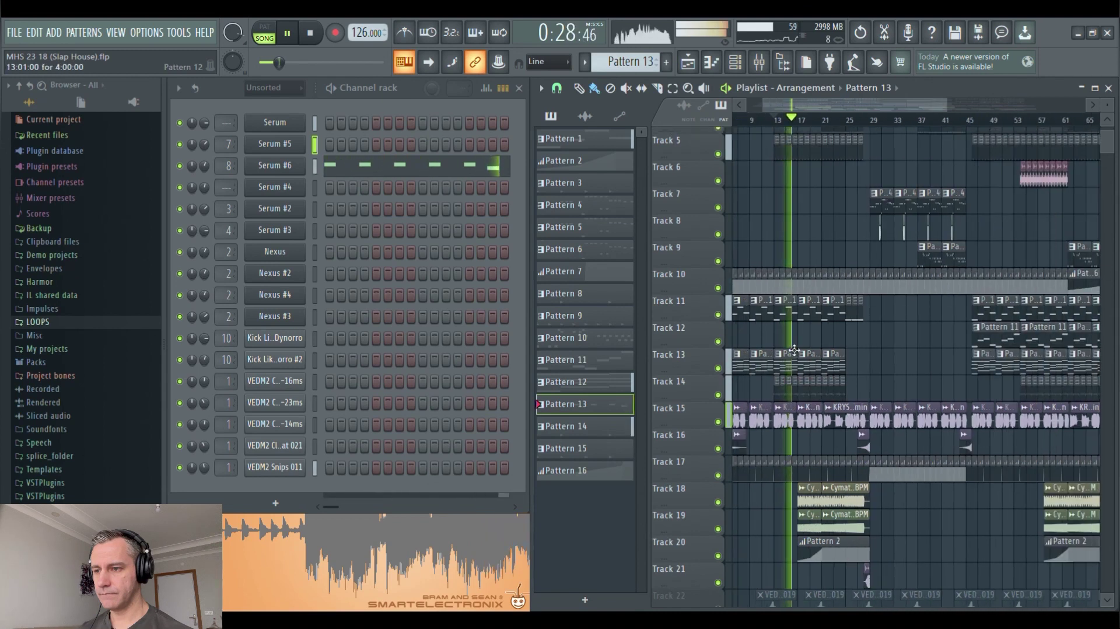
# Play the second vocal section from bar 54 to hear its layers together.
pyautogui.scroll(4, 794, 350)
pyautogui.scroll(-2, 794, 350)
pyautogui.scroll(2, 933, 280)
pyautogui.click(870, 121)
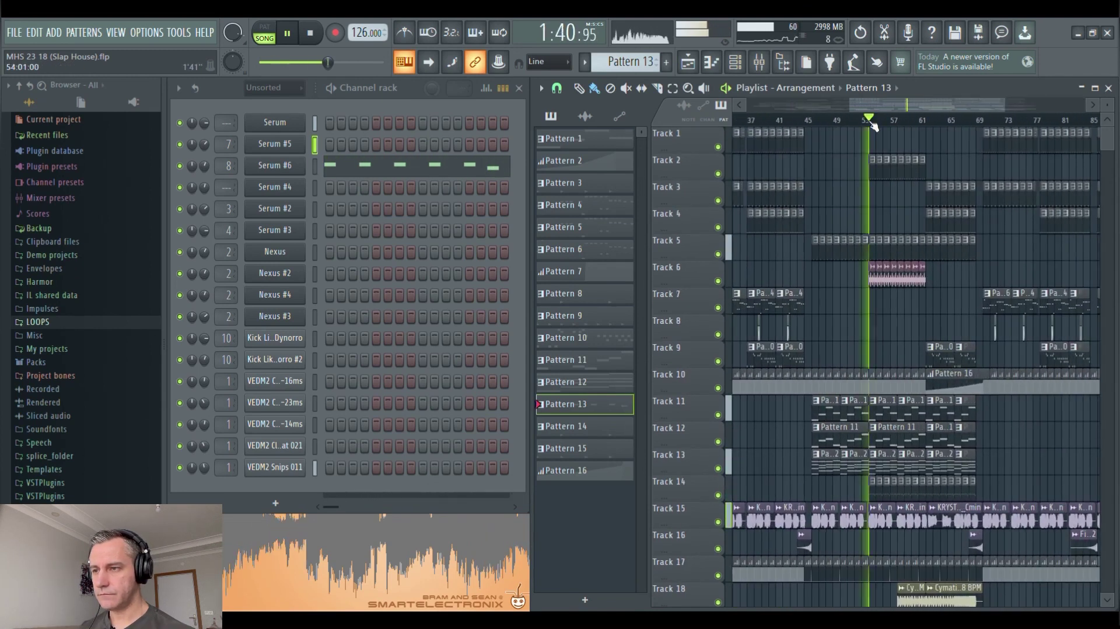
pyautogui.scroll(2, 873, 126)
pyautogui.scroll(1, 962, 332)
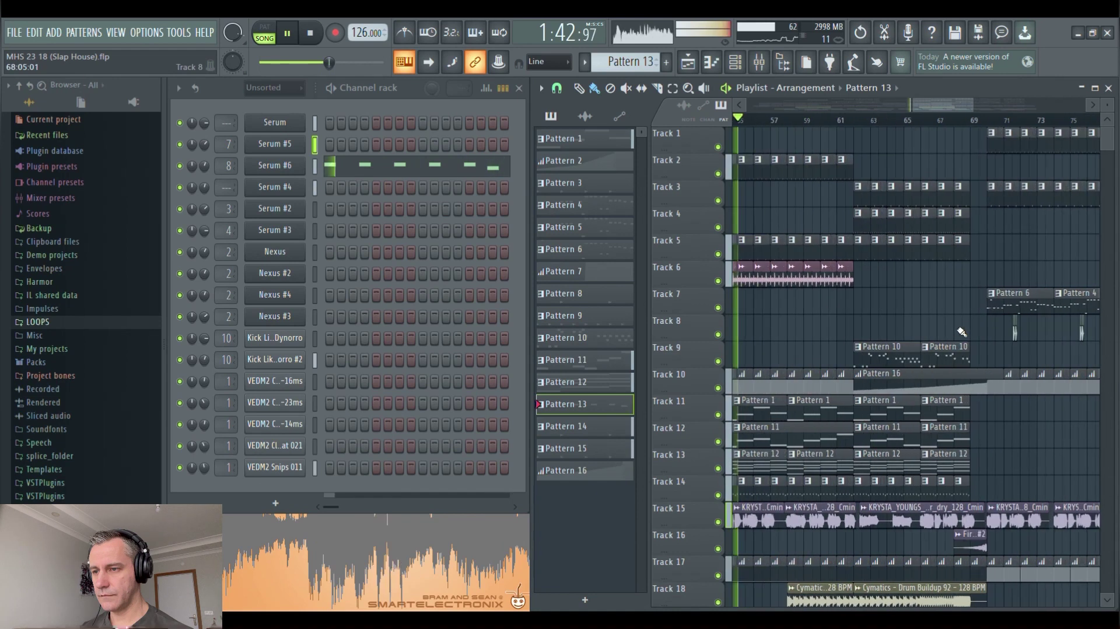
pyautogui.scroll(2, 901, 322)
pyautogui.scroll(-2, 856, 315)
# Play the second build-up from bar 62 and again from bar 67, then stop playback.
pyautogui.click(833, 121)
pyautogui.scroll(1, 904, 215)
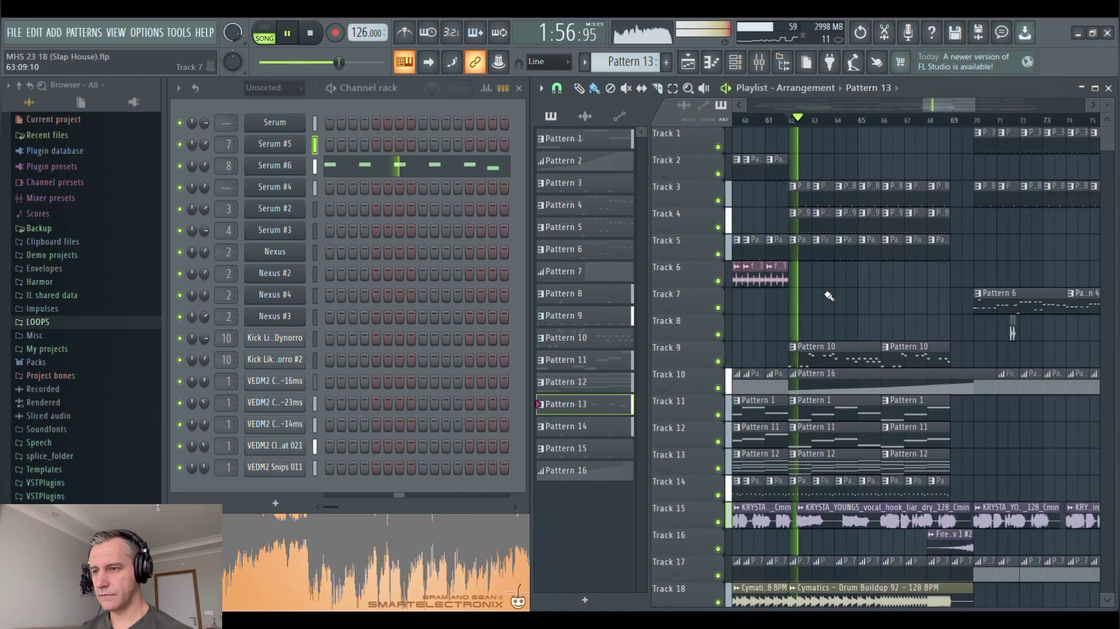
pyautogui.click(882, 121)
pyautogui.scroll(-2, 916, 308)
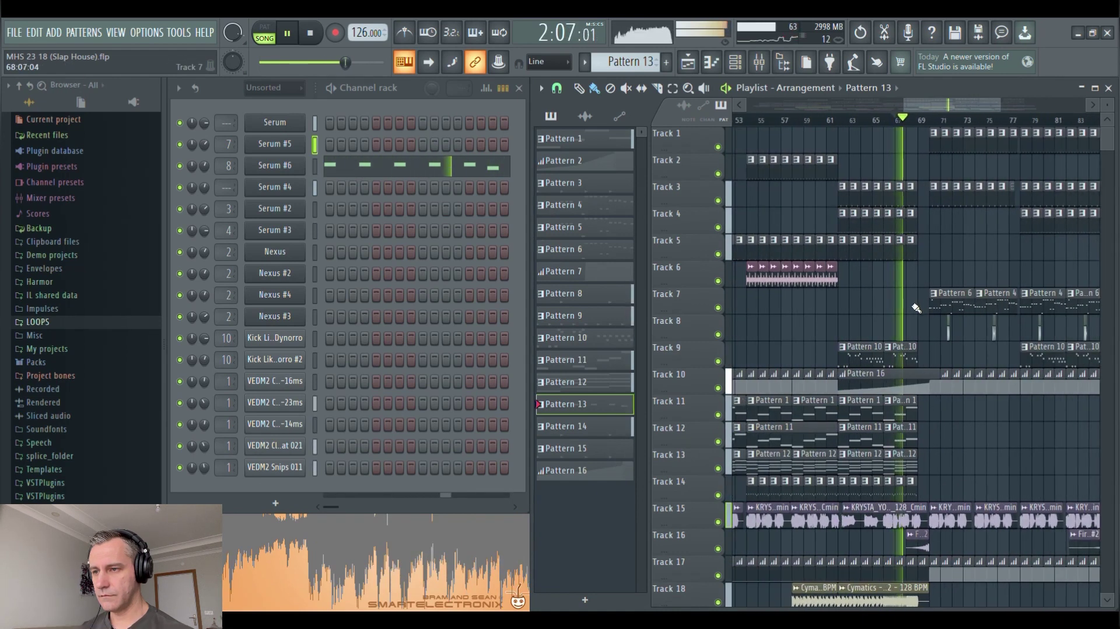
pyautogui.hscroll(-10, 917, 307)
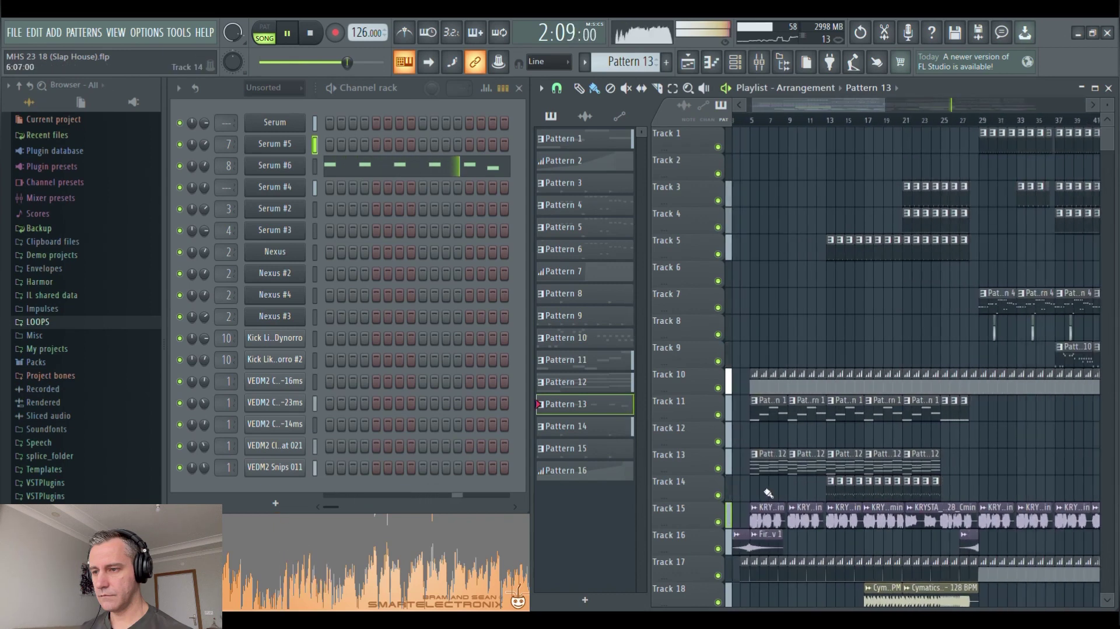
pyautogui.scroll(-5, 769, 493)
pyautogui.press('space')
# Unmute the reverse crash on Track 22 and the crash on Track 23, and play from bar 12.
pyautogui.scroll(-2, 723, 422)
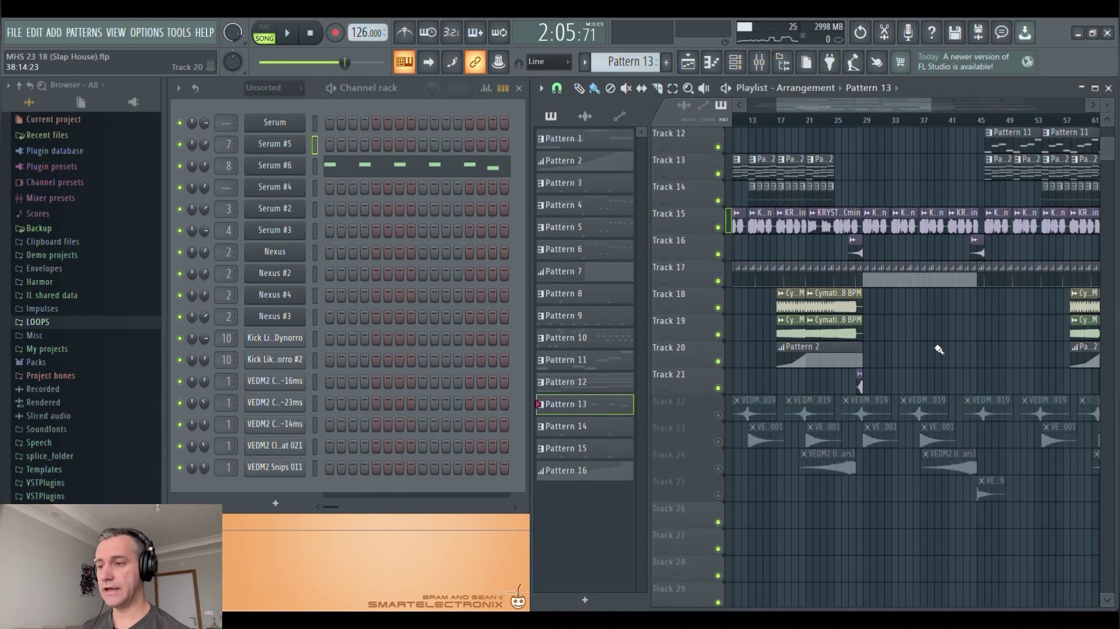
pyautogui.scroll(3, 939, 349)
pyautogui.scroll(2, 782, 416)
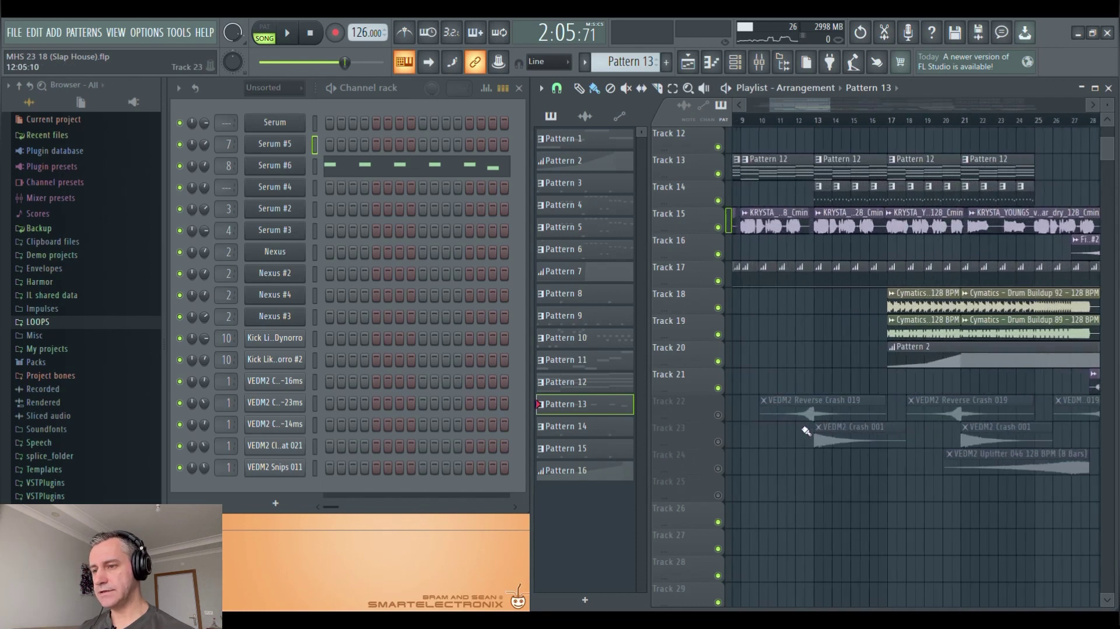
pyautogui.click(719, 416)
pyautogui.scroll(2, 775, 140)
pyautogui.click(794, 121)
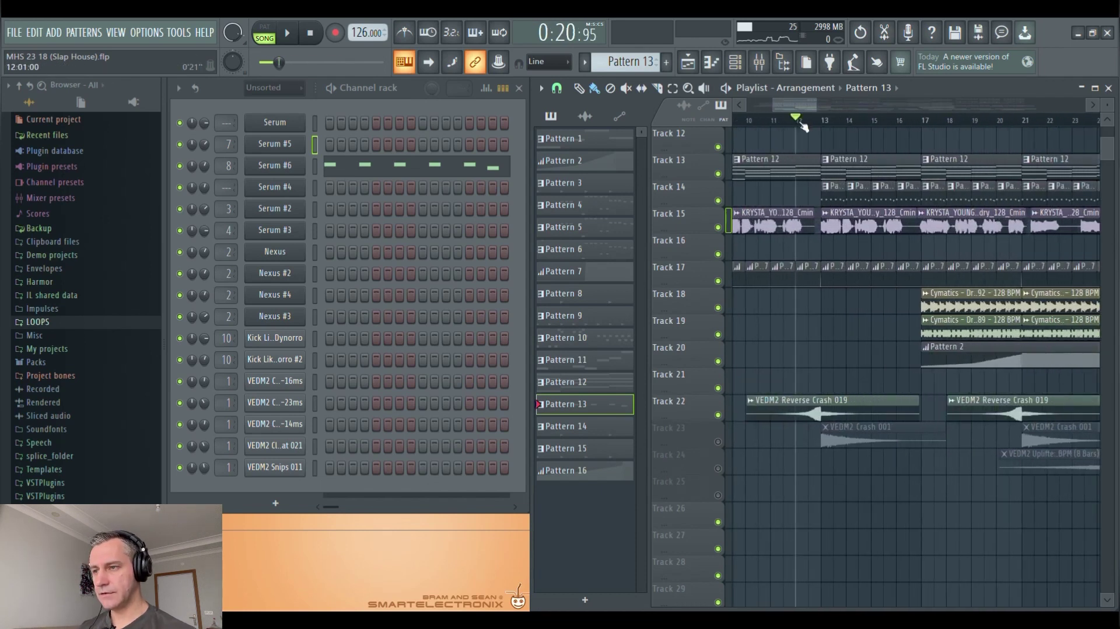
pyautogui.click(717, 442)
pyautogui.press('space')
pyautogui.scroll(2, 750, 457)
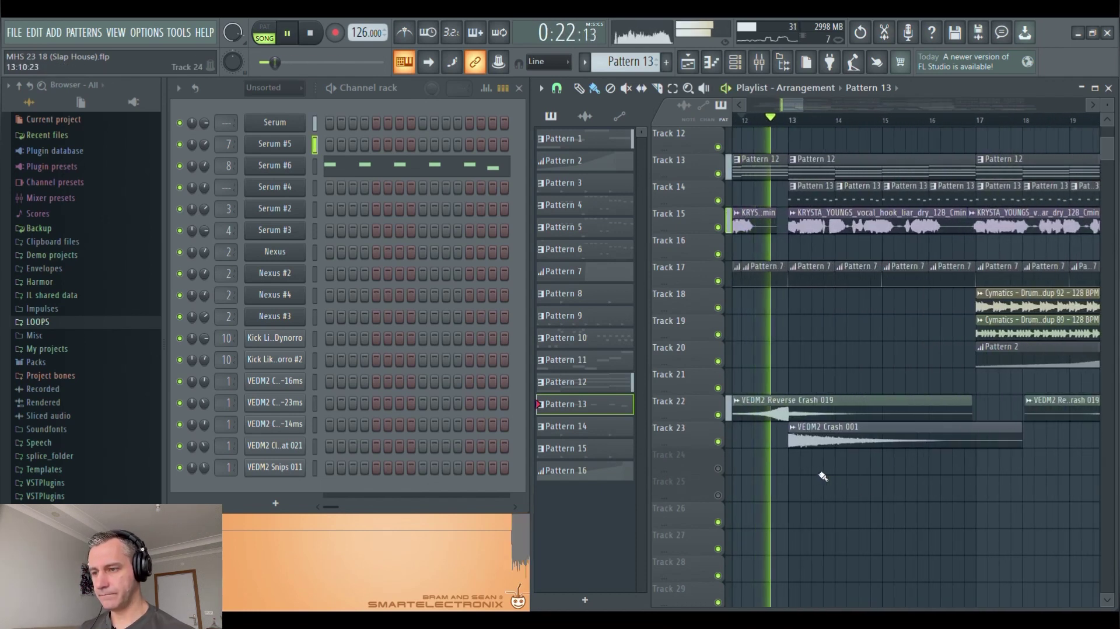
# Unmute the uplifter on Track 24 and play from bar 25 to hear it lead into the drop.
pyautogui.scroll(-4, 746, 449)
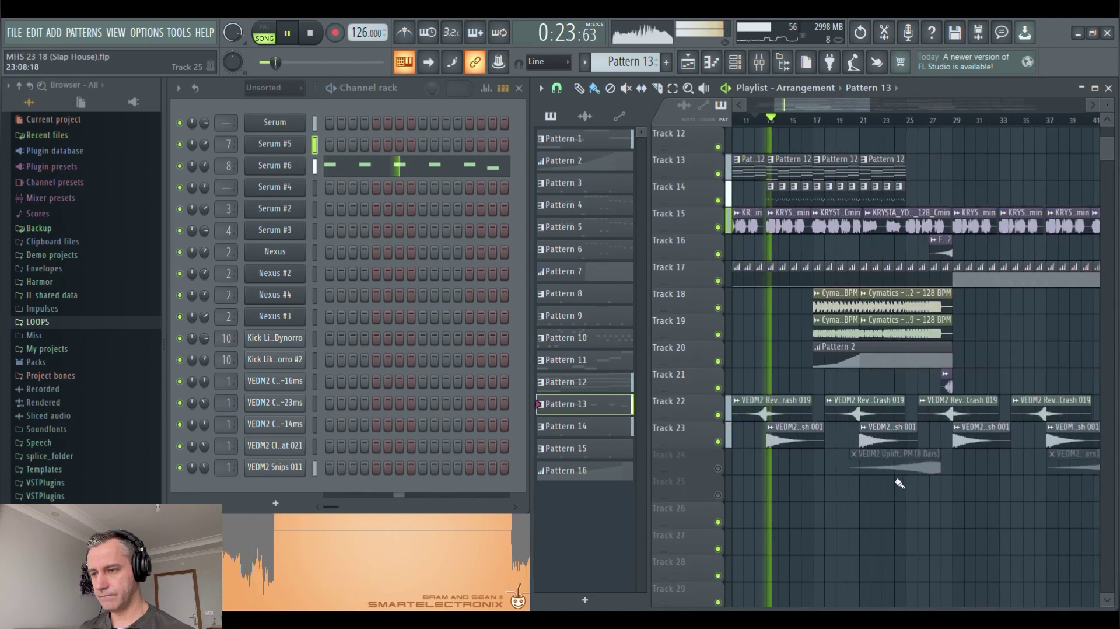
pyautogui.click(718, 468)
pyautogui.press('space')
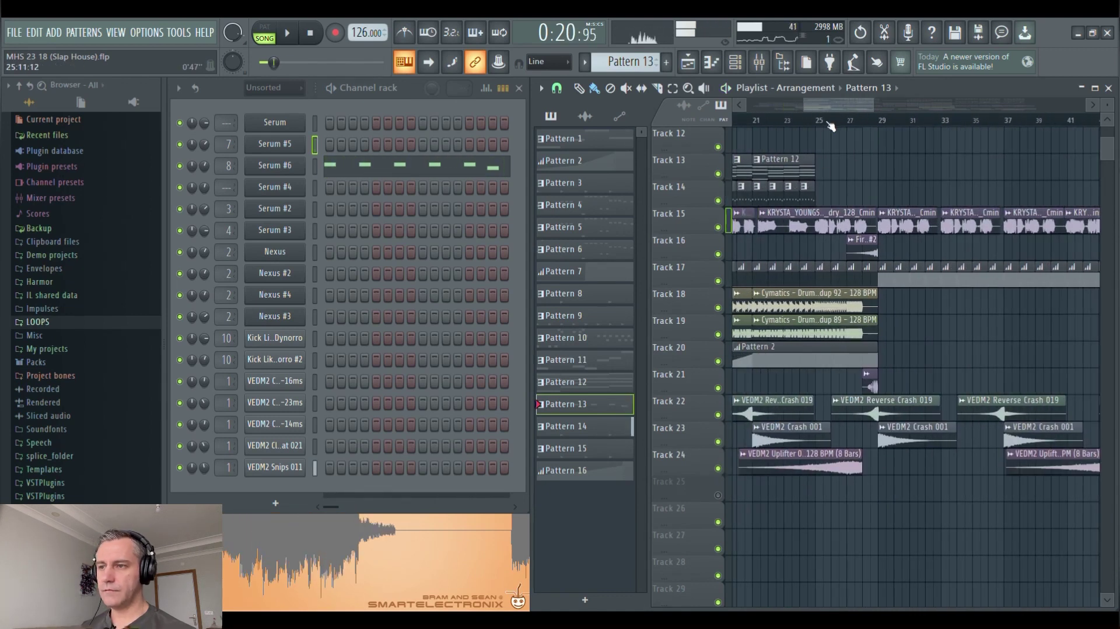
pyautogui.press('space')
pyautogui.scroll(3, 863, 464)
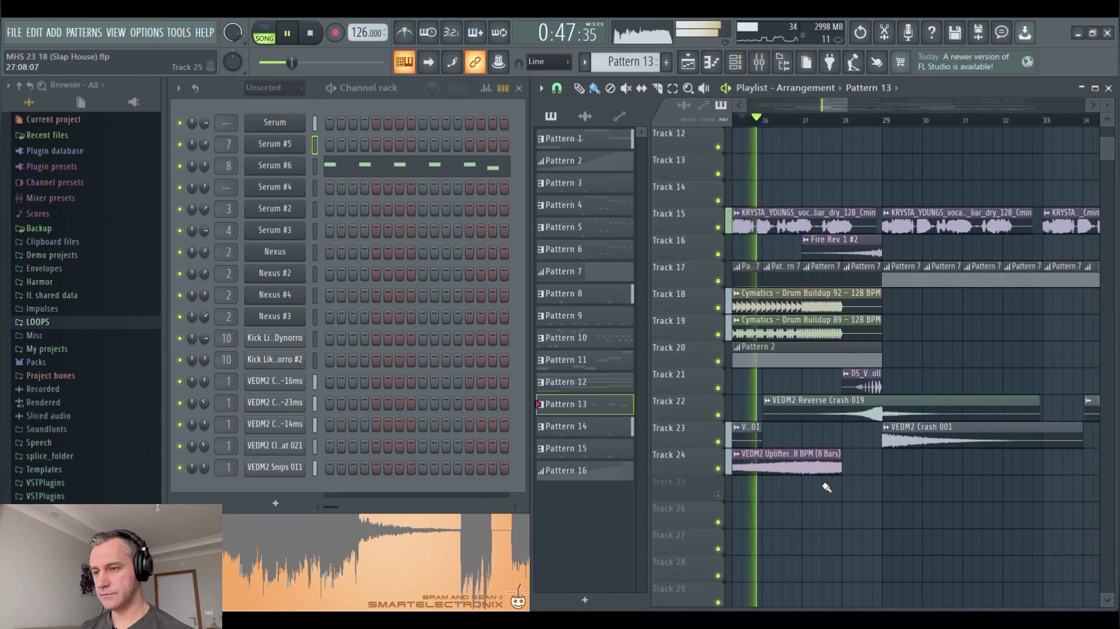
pyautogui.scroll(-2, 747, 461)
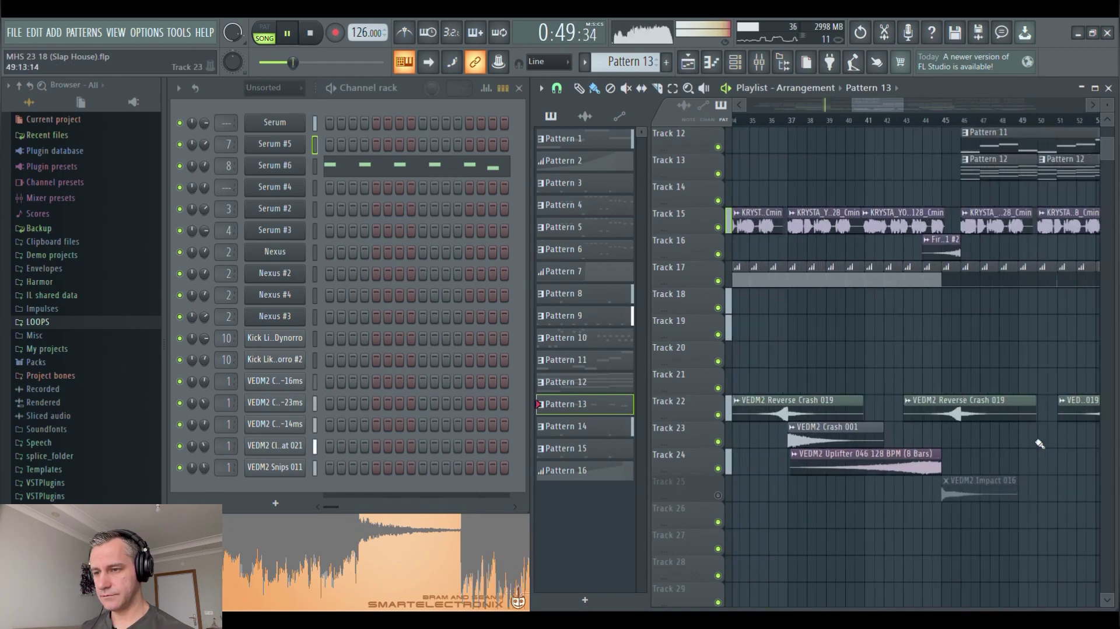
pyautogui.scroll(1, 846, 484)
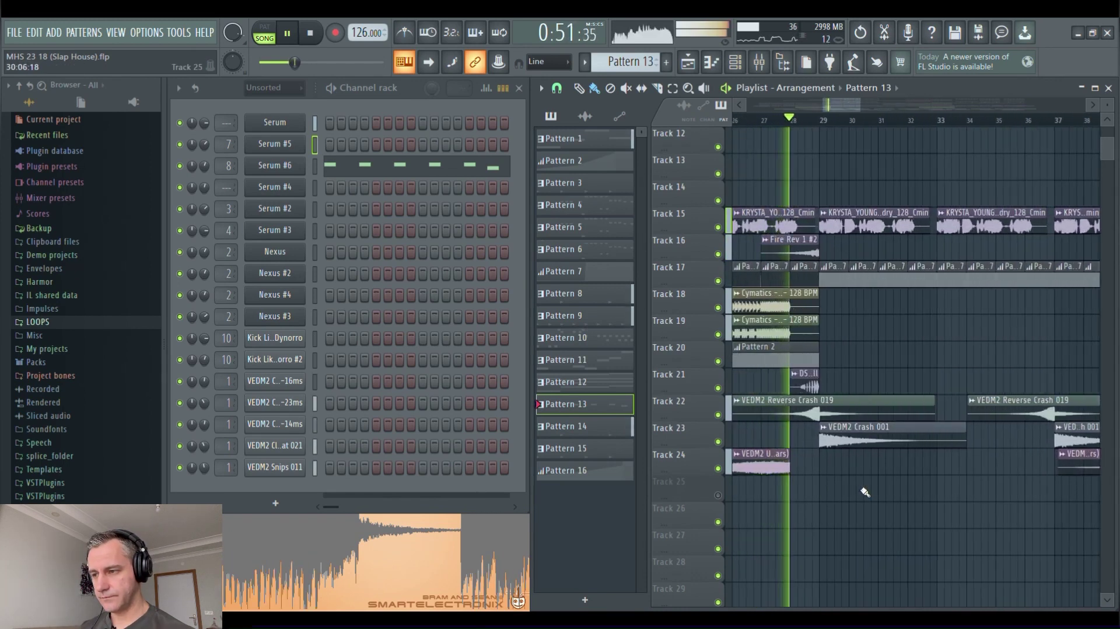
pyautogui.hscroll(6, 873, 487)
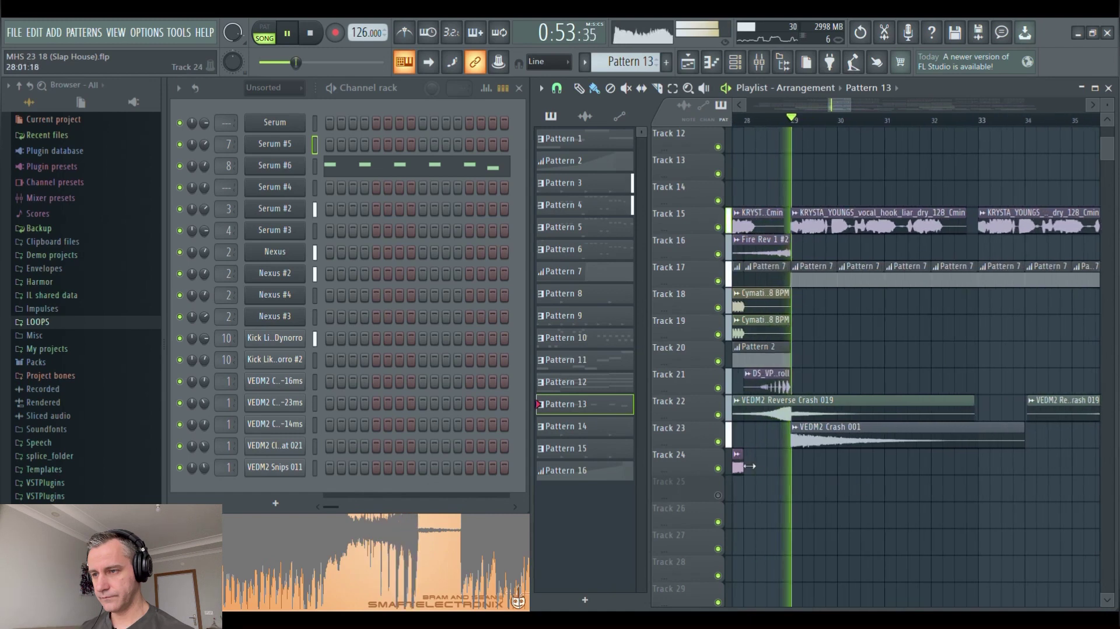
# Move playback to bar 43 and unmute Track 25 to hear the impact after the drop.
pyautogui.click(838, 119)
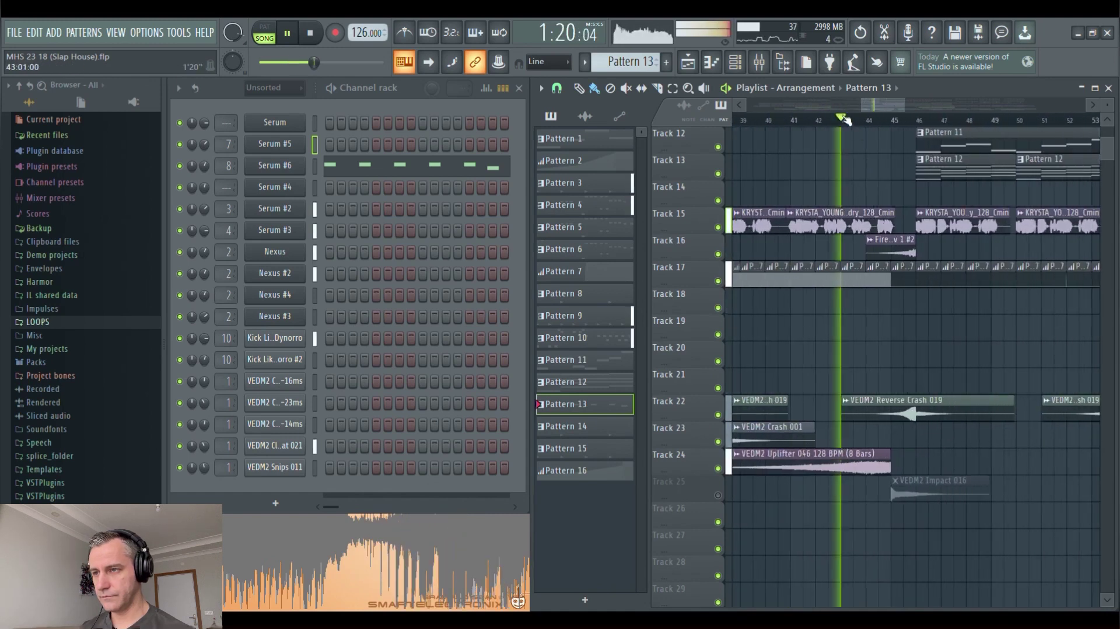
pyautogui.scroll(2, 862, 449)
pyautogui.click(719, 495)
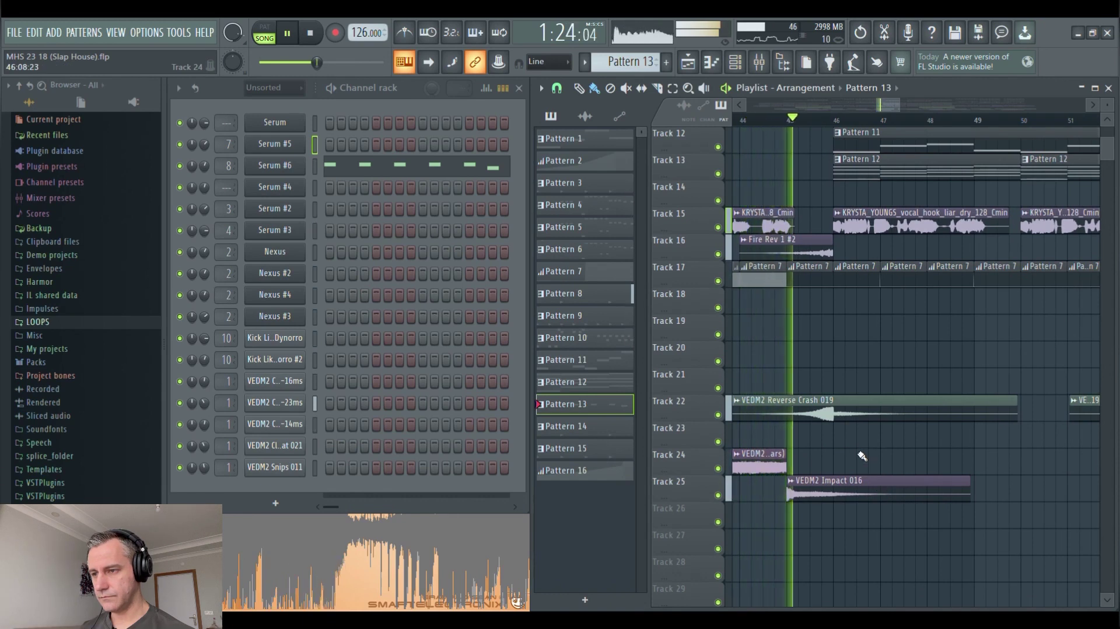
# Solo Track 25, play its impact clip from bar 45, then bring the other tracks back in.
pyautogui.keyDown('ctrl'); pyautogui.click(718, 495); pyautogui.keyUp('ctrl')
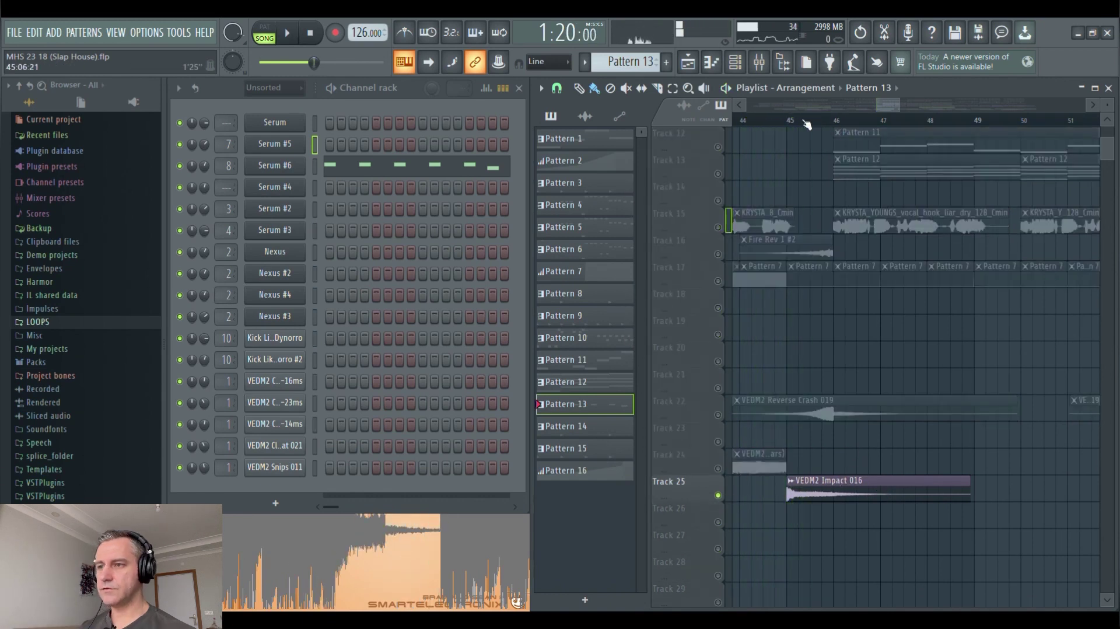
pyautogui.press('space')
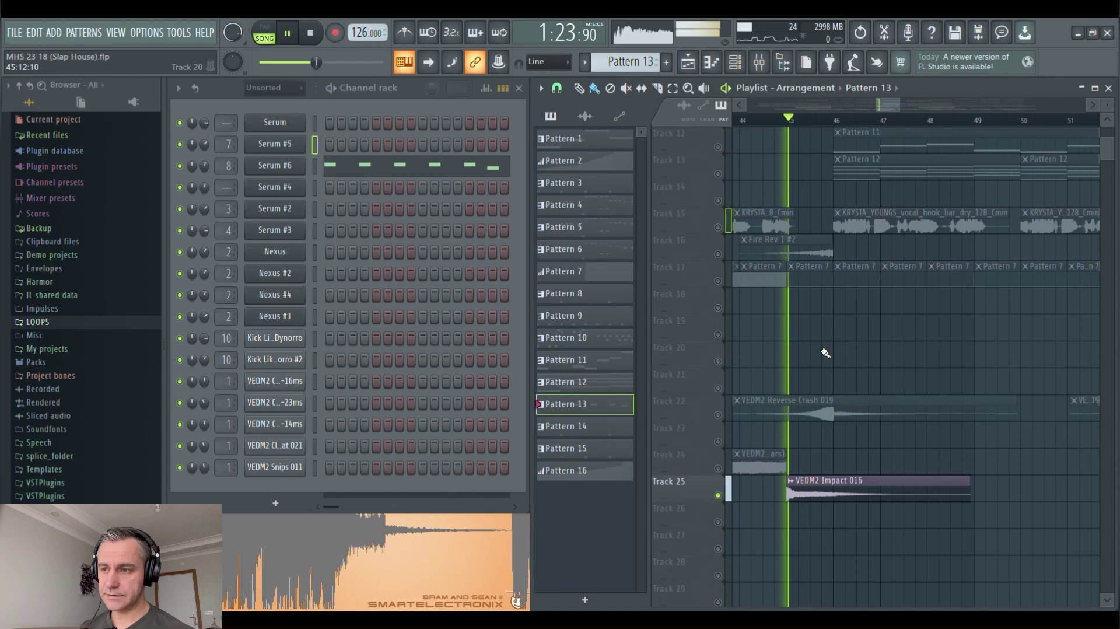
pyautogui.keyDown('ctrl'); pyautogui.click(719, 495); pyautogui.keyUp('ctrl')
pyautogui.scroll(1, 805, 346)
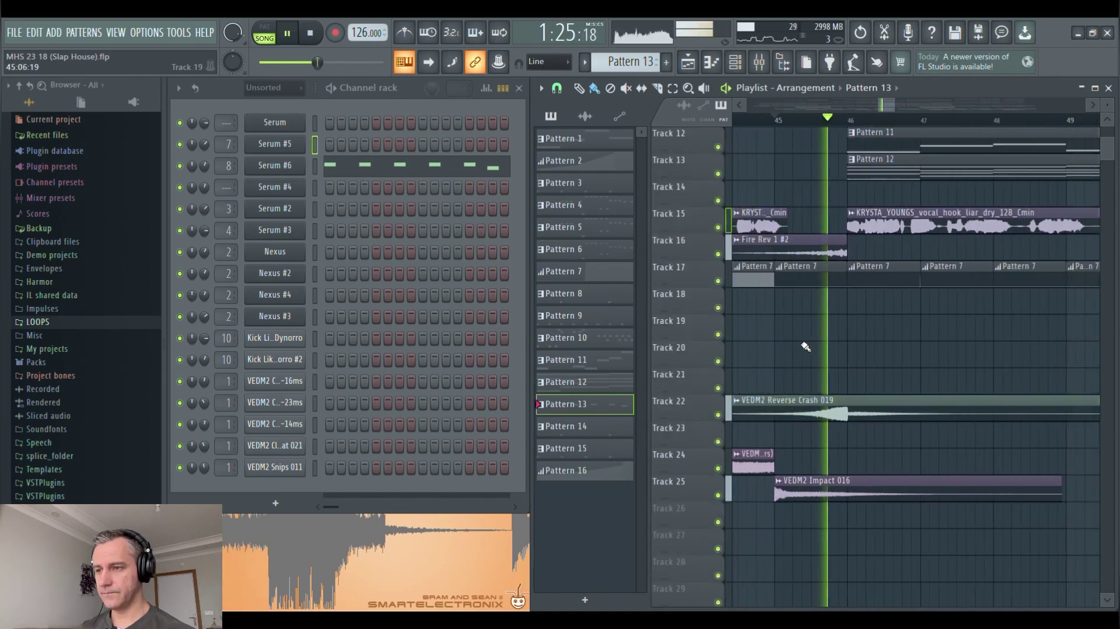
pyautogui.scroll(-5, 811, 350)
pyautogui.scroll(3, 834, 365)
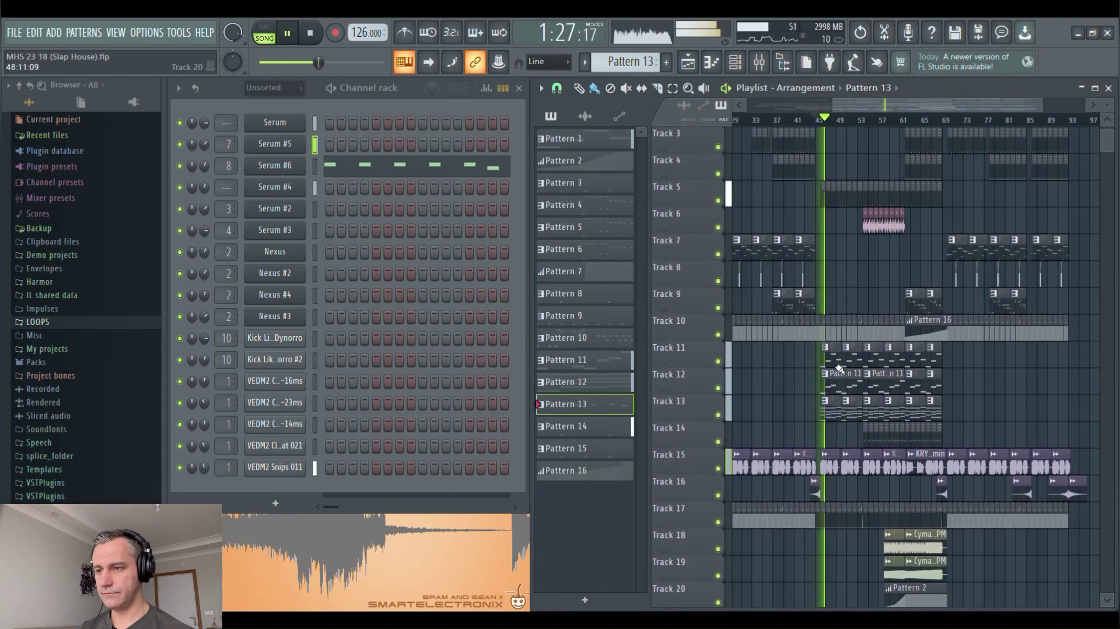
# Maximize the playlist so the whole arrangement is in view, and stop playback.
pyautogui.scroll(1, 838, 367)
pyautogui.scroll(3, 838, 368)
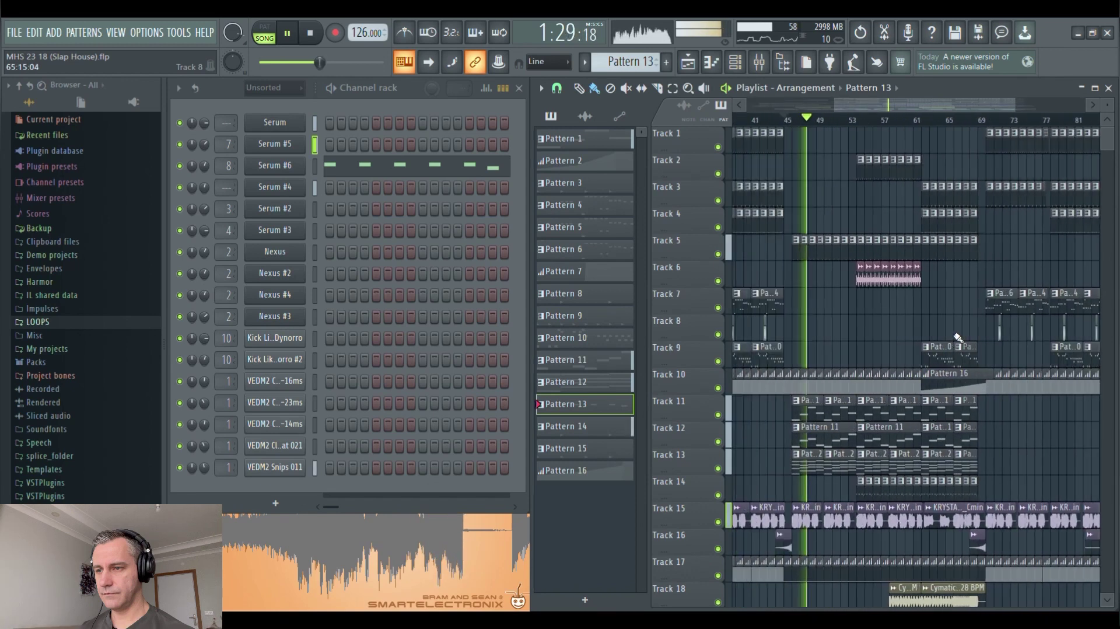
pyautogui.scroll(-3, 957, 337)
pyautogui.click(1095, 87)
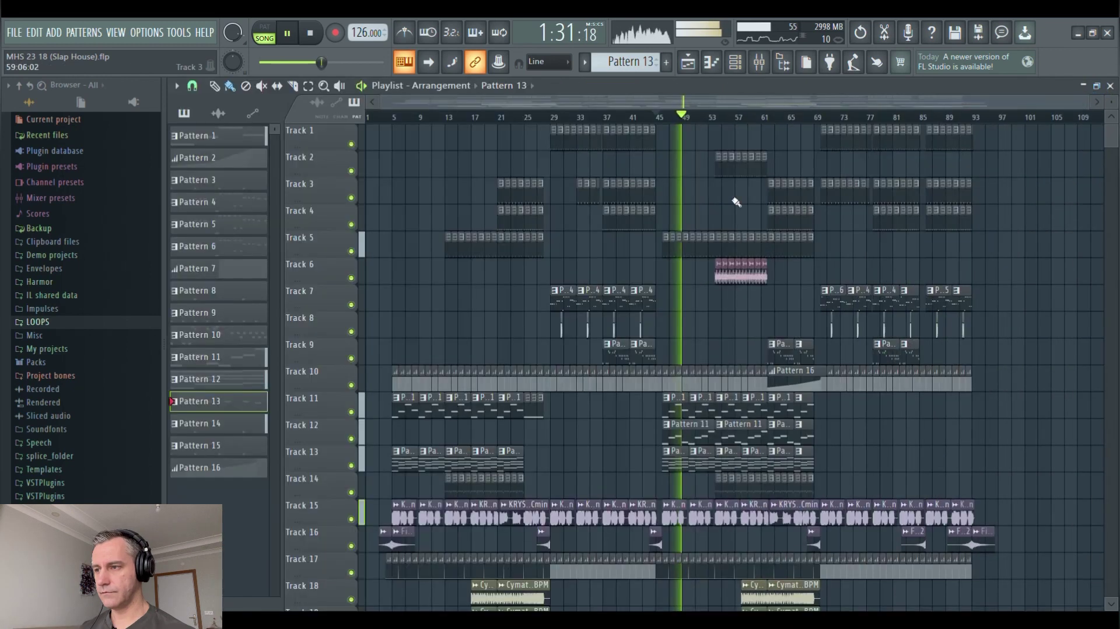
pyautogui.scroll(1, 488, 303)
pyautogui.click(309, 32)
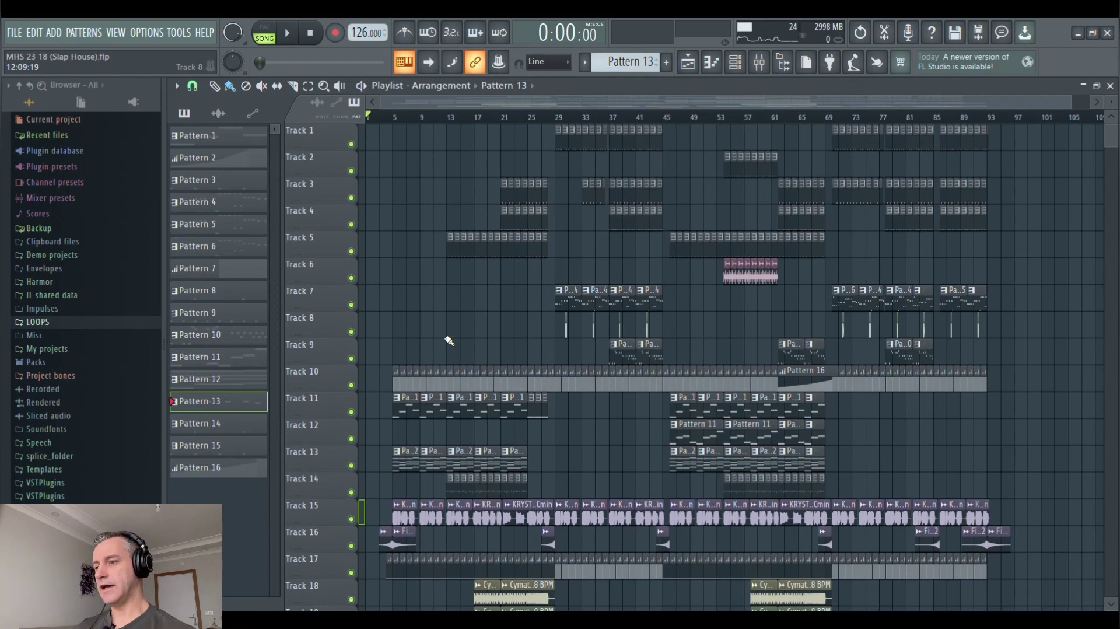
# Play the complete arrangement with all tracks active from bar 4 through to its end, and stop playback.
pyautogui.scroll(3, 380, 331)
pyautogui.click(420, 115)
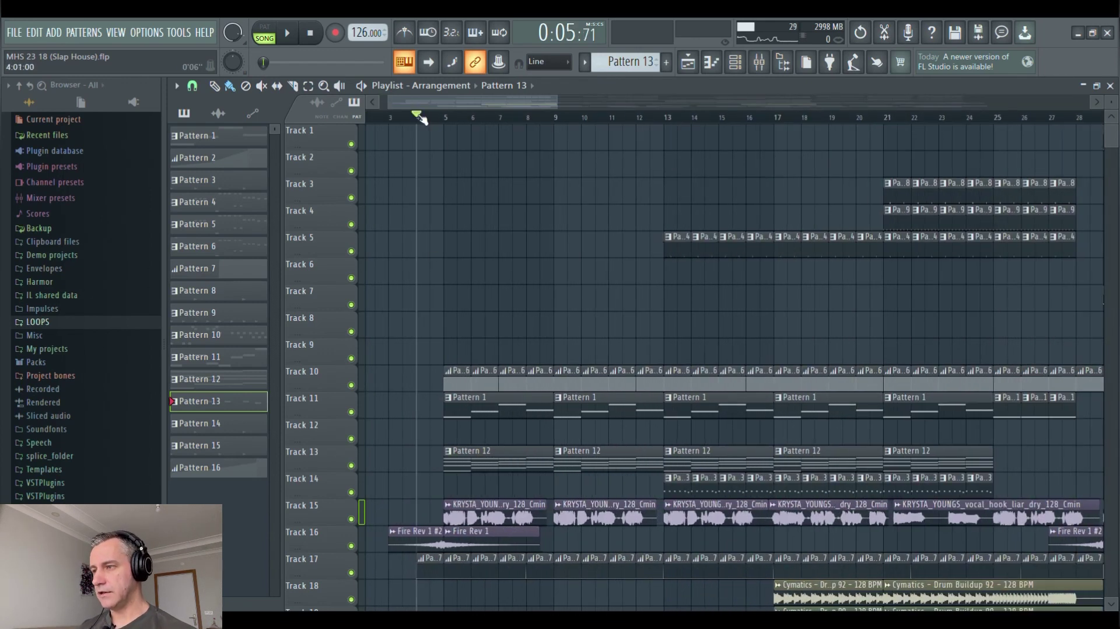
pyautogui.scroll(-1, 399, 255)
pyautogui.scroll(-3, 398, 254)
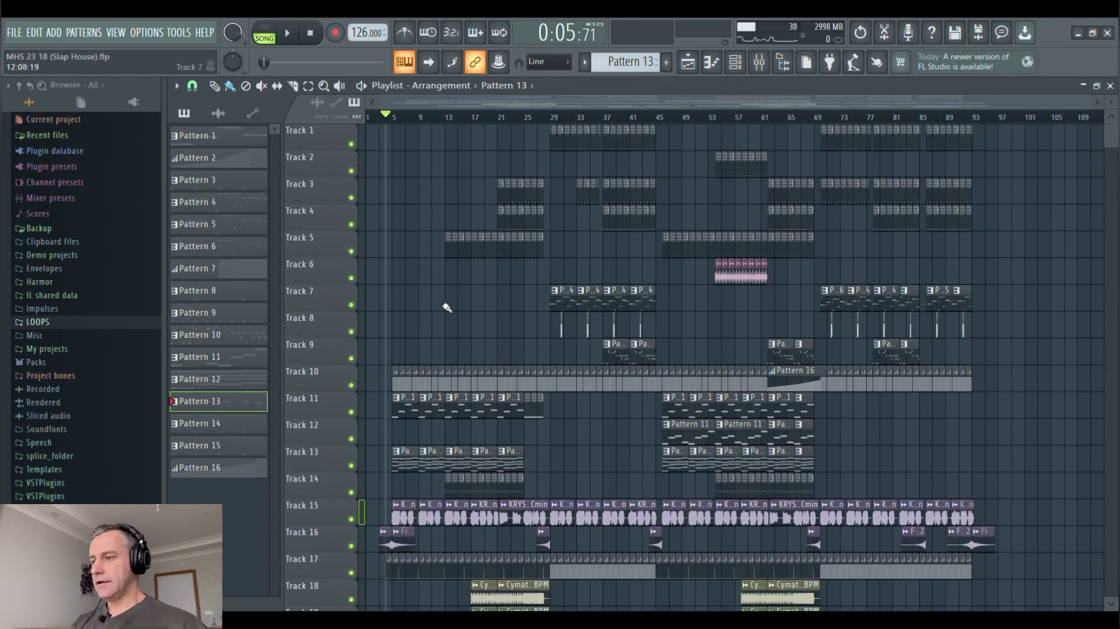
pyautogui.scroll(2, 447, 308)
pyautogui.scroll(-2, 425, 312)
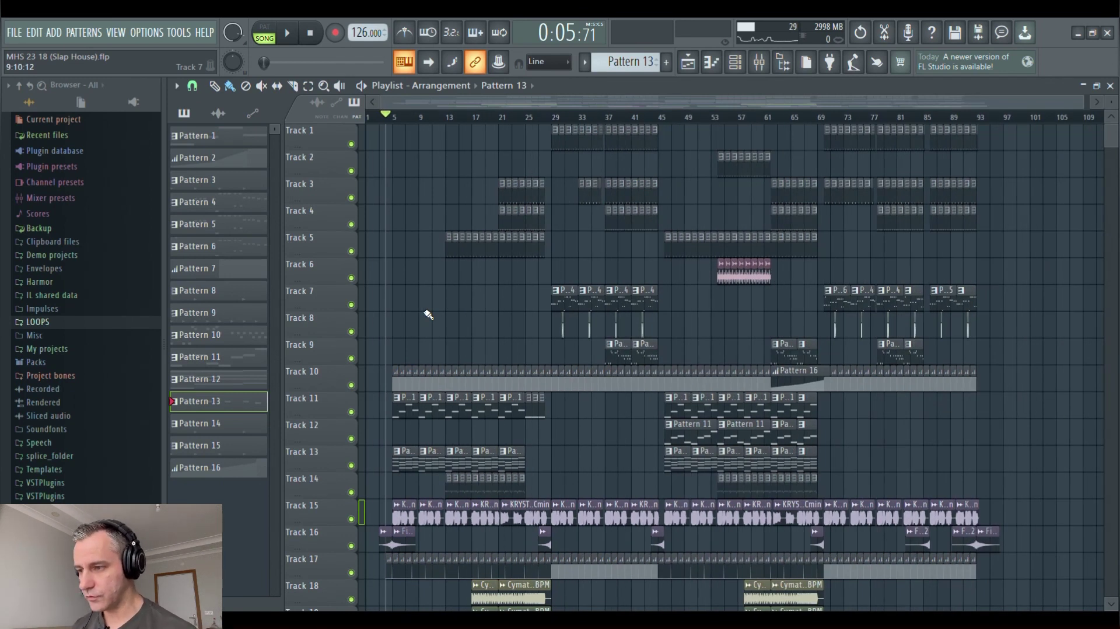
pyautogui.scroll(-5, 428, 315)
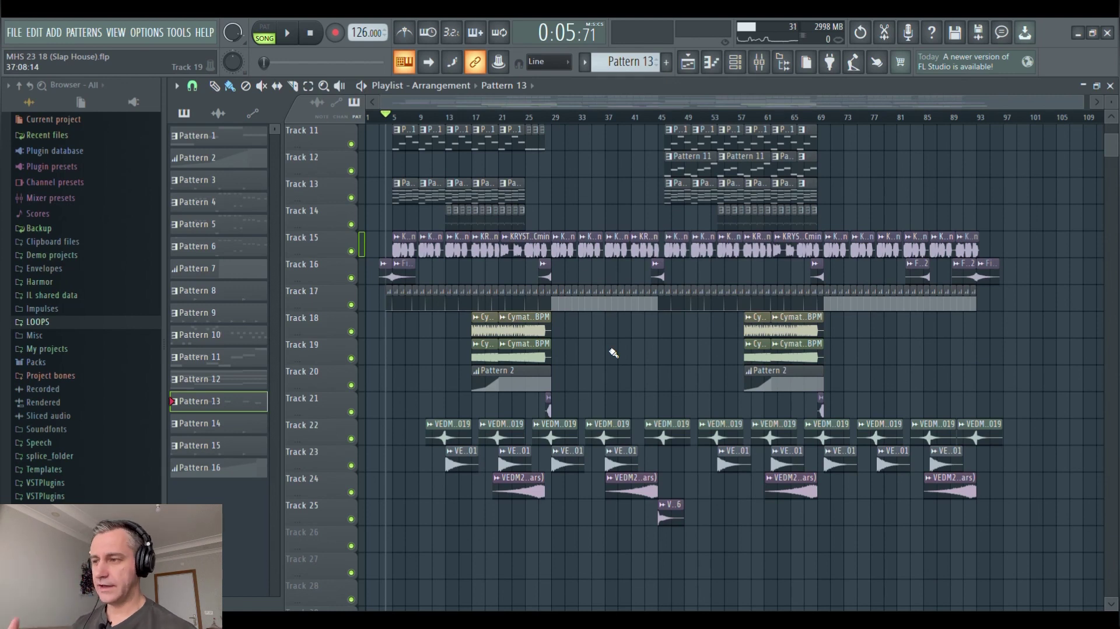
pyautogui.scroll(5, 614, 352)
pyautogui.press('space')
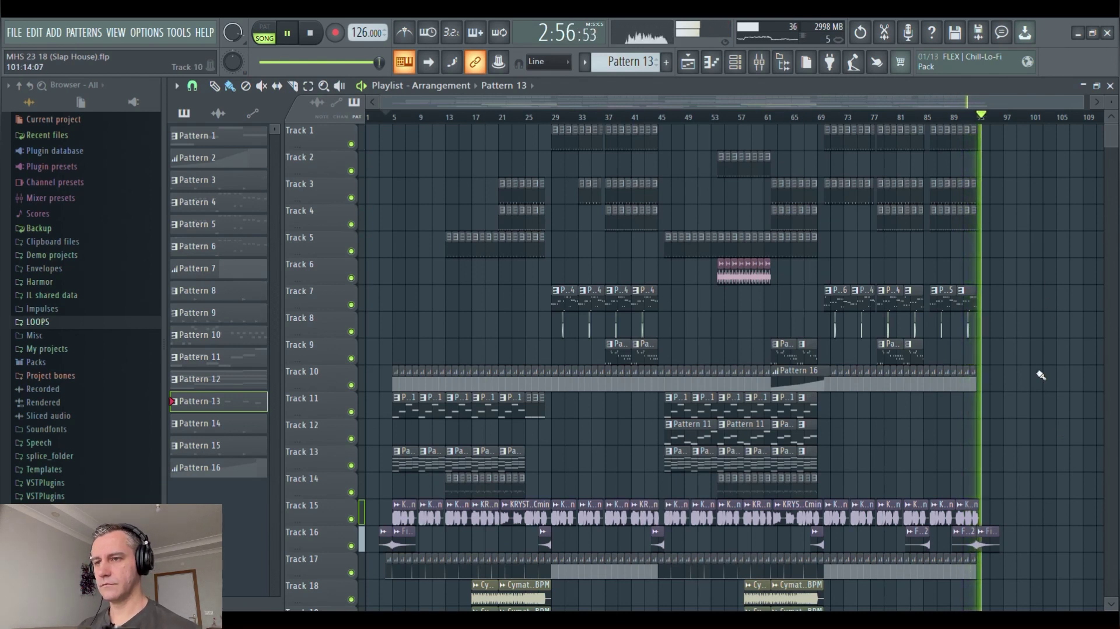
pyautogui.press('space')
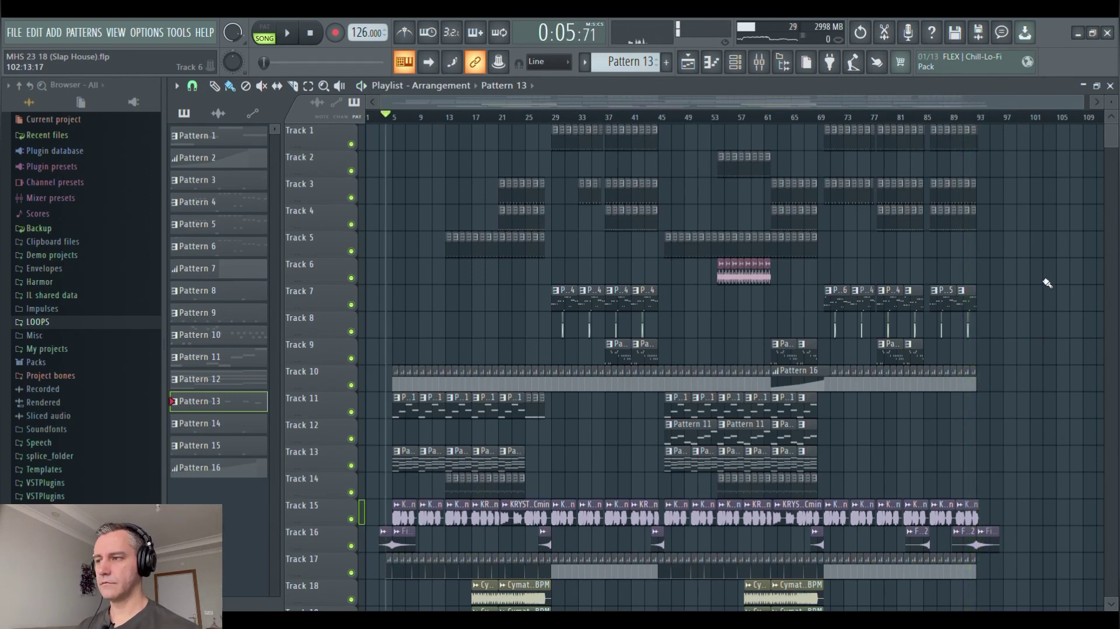